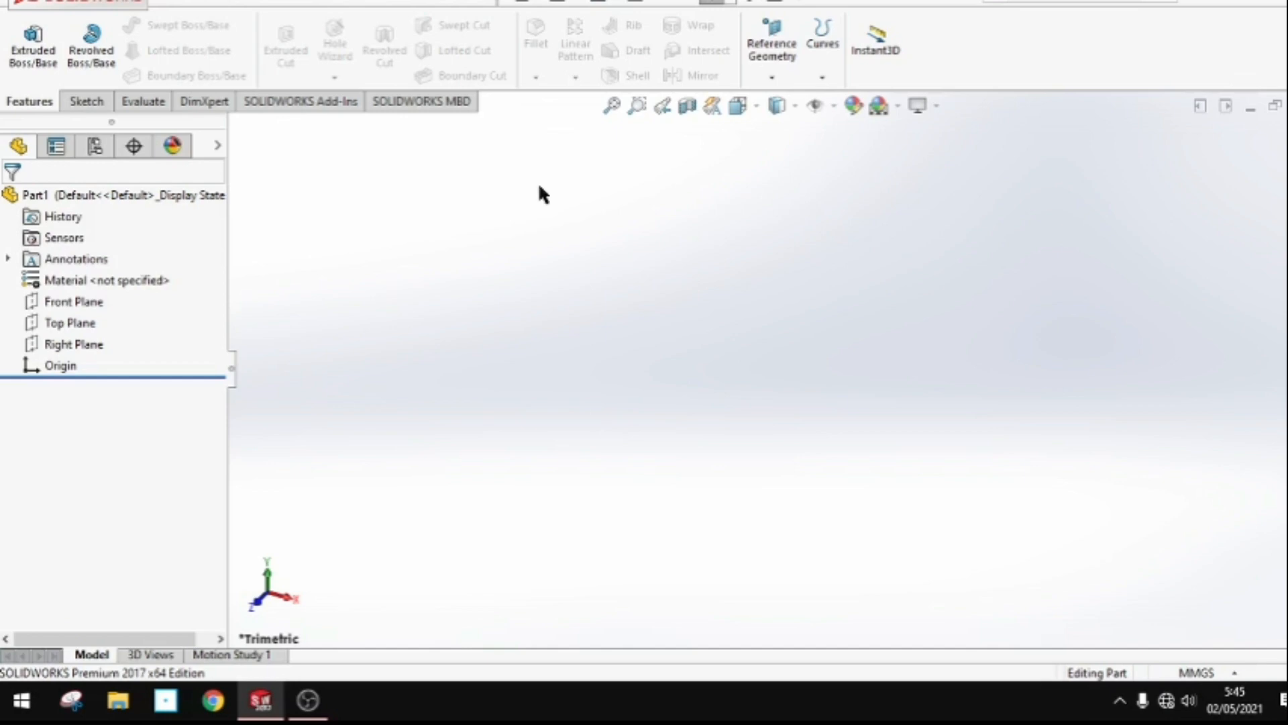
Start a sketch on the Top Plane and draw a center rectangle about 182 mm wide, centered on the origin.
left_click(187, 4)
left_click(817, 279)
left_click(65, 315)
right_click(65, 319)
left_click(85, 283)
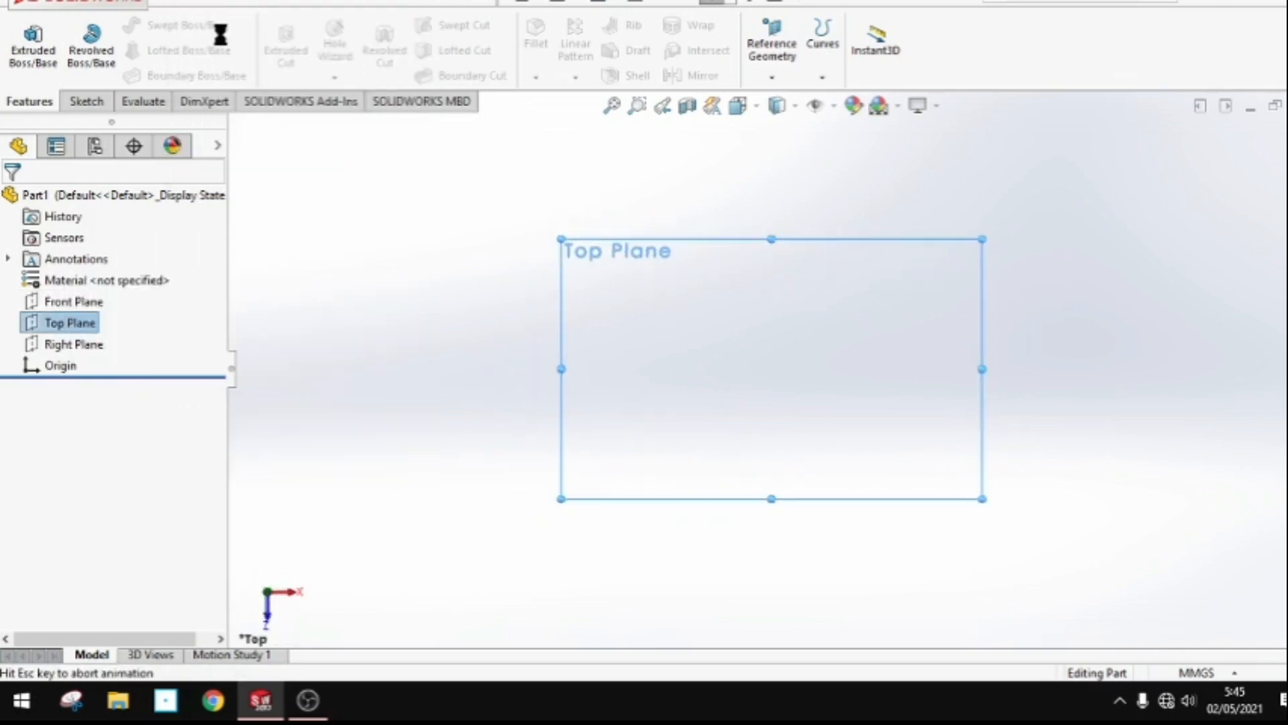
left_click(187, 4)
left_click(126, 49)
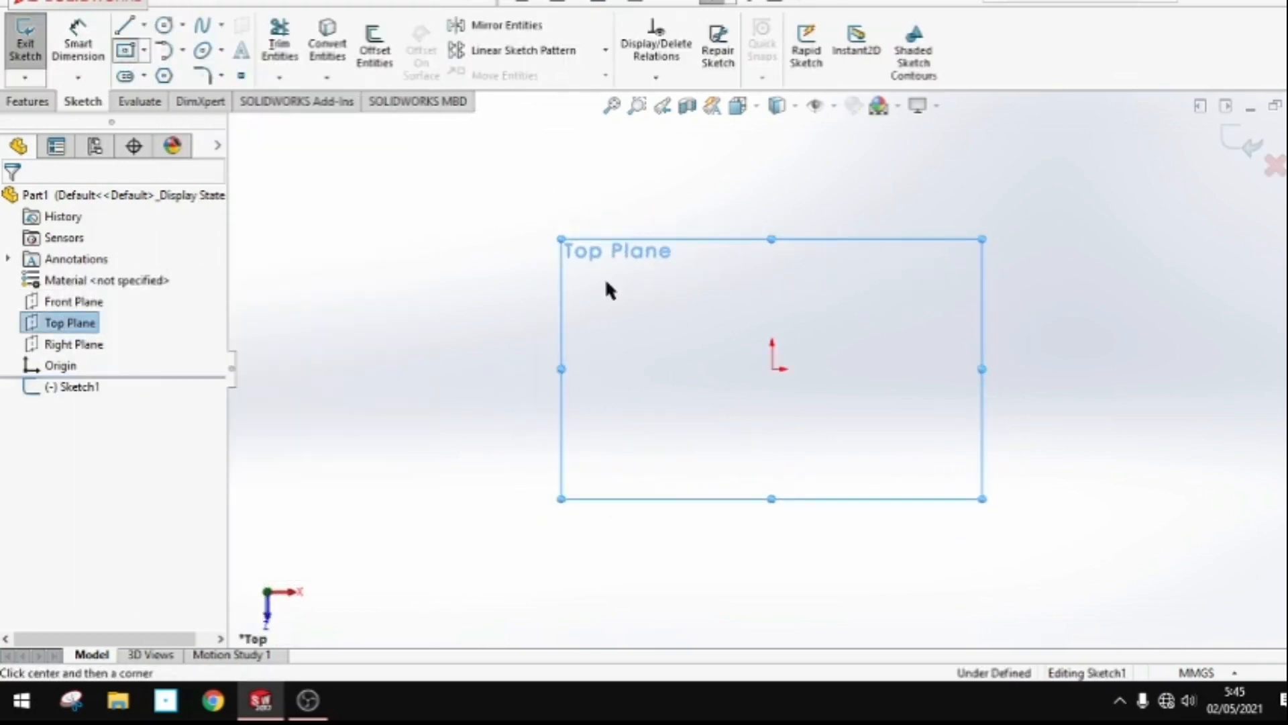
left_click(772, 368)
left_click(987, 450)
Dimension the rectangle to 60 mm wide and 35 mm high.
left_click(78, 44)
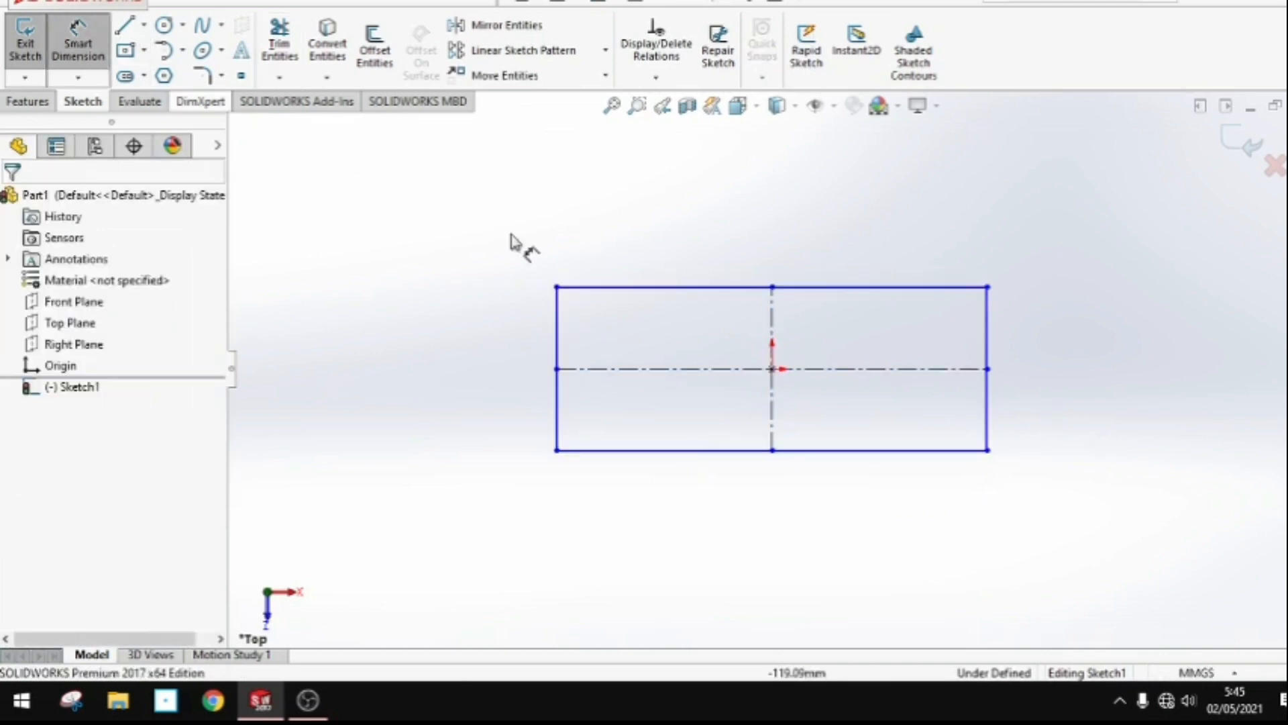
left_click(623, 287)
left_click(671, 228)
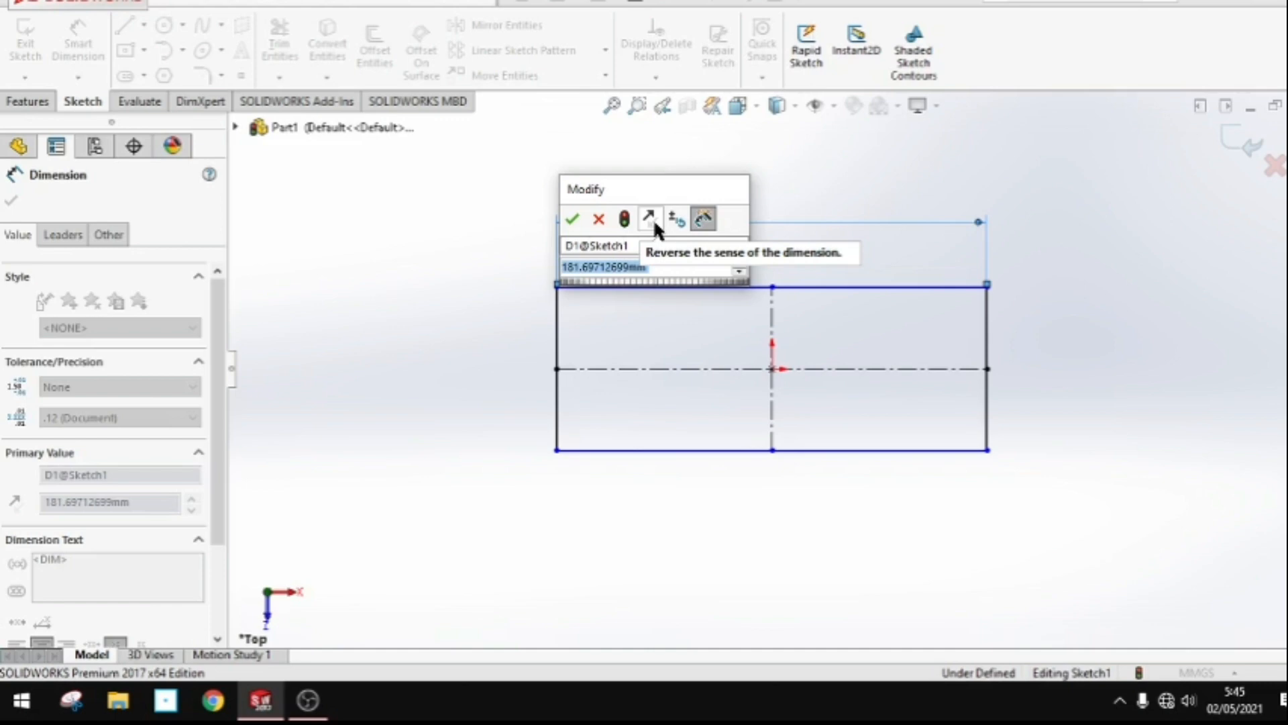
type("60")
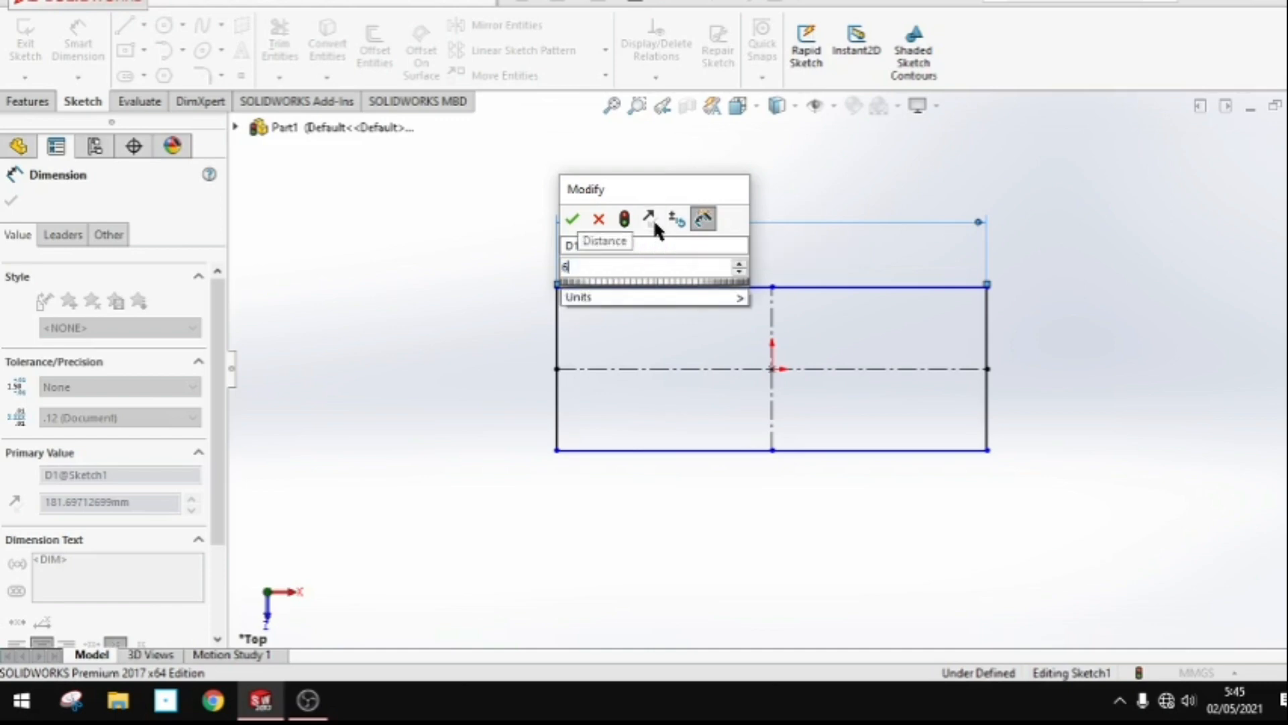
left_click(572, 218)
left_click(987, 347)
left_click(1121, 360)
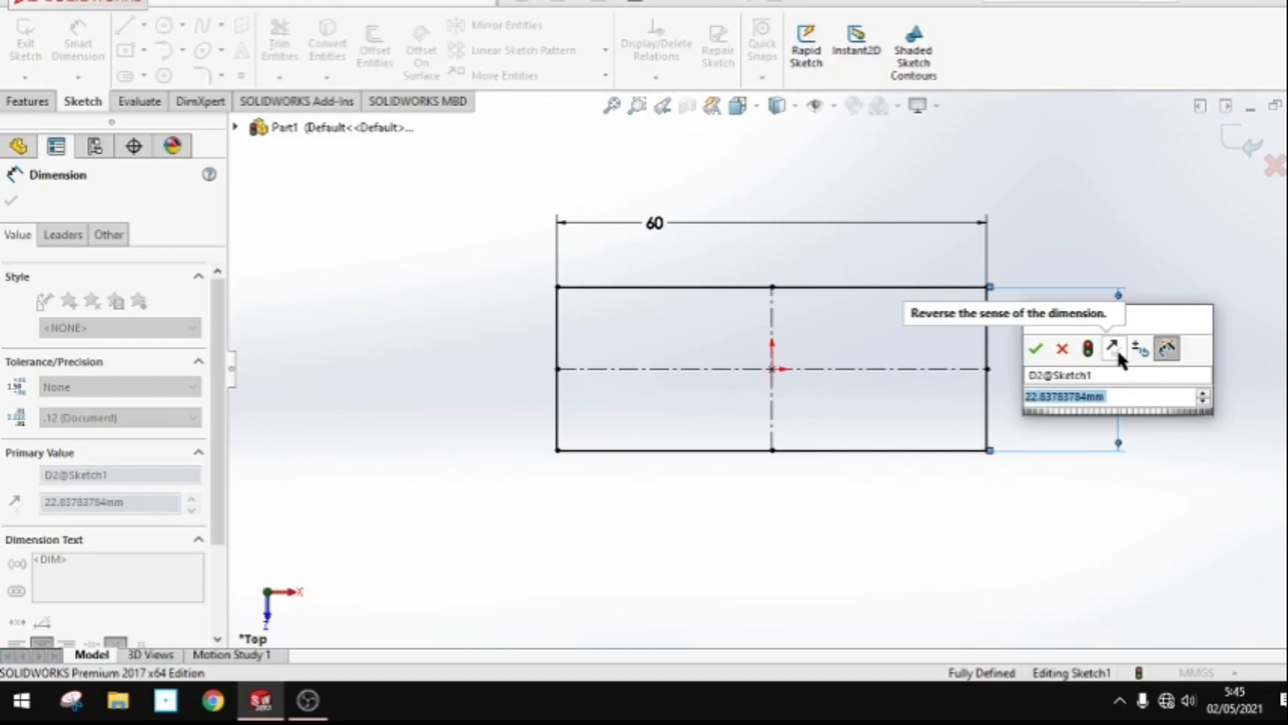
type("35")
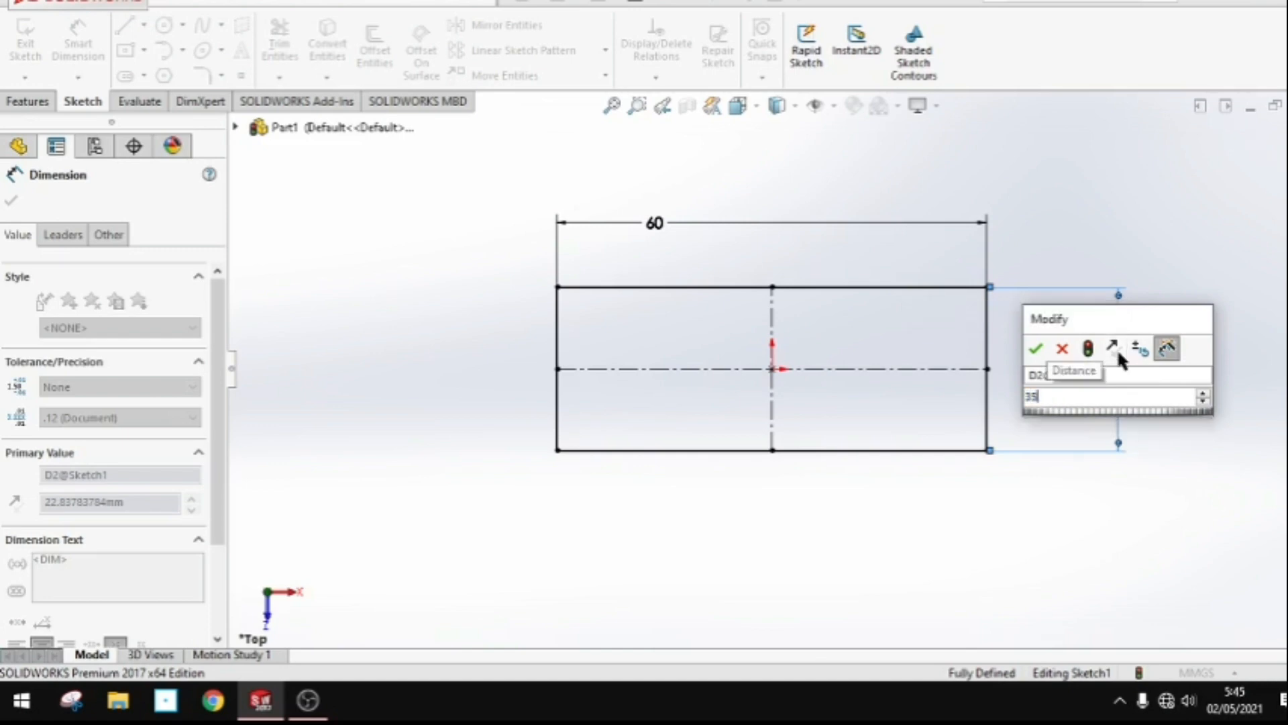
key("Return")
Draw a circle on the horizontal centerline in the rectangle's left half and set its diameter to 23.5 mm.
left_click(161, 25)
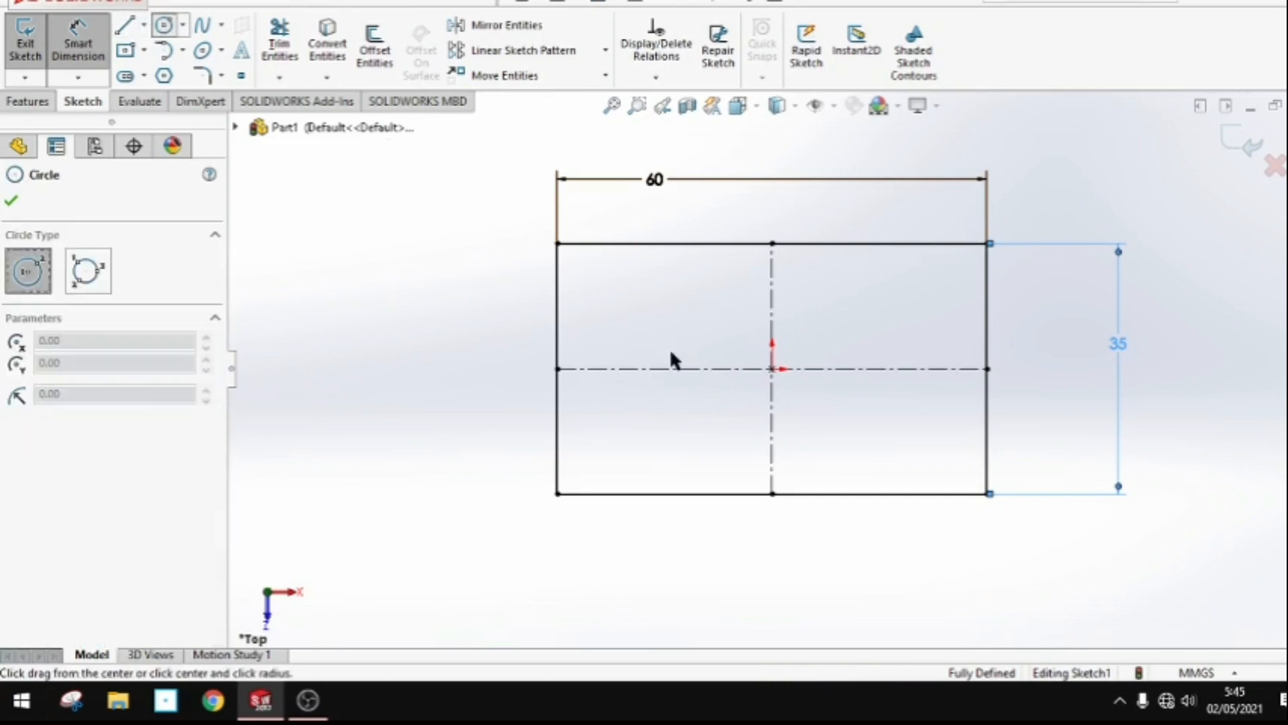
left_click(667, 368)
left_click(703, 401)
left_click(83, 47)
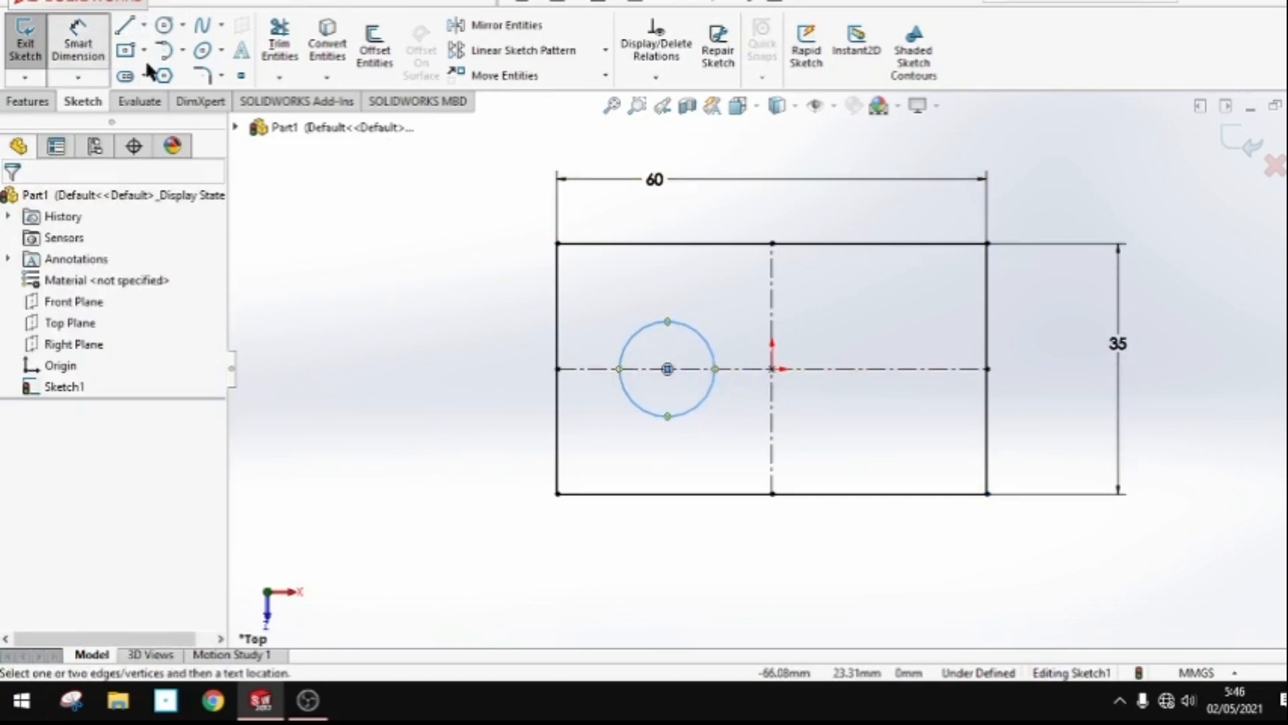
left_click(673, 322)
left_click(706, 278)
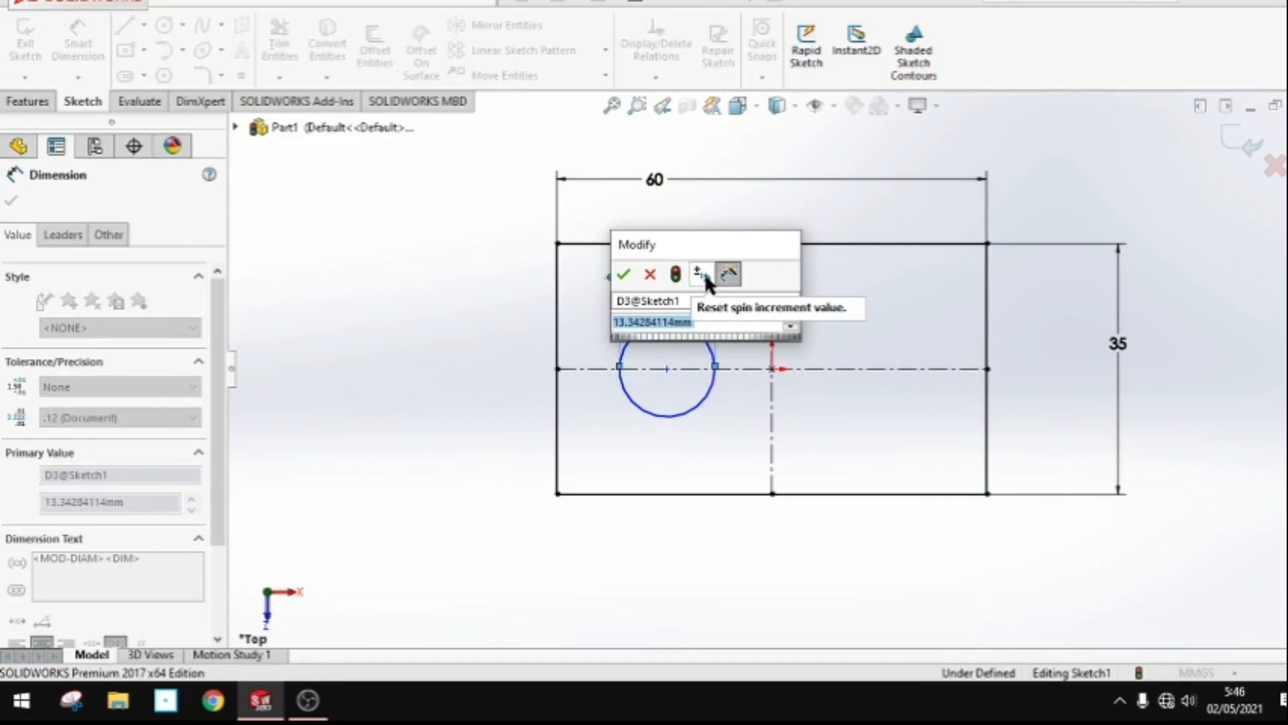
type("14")
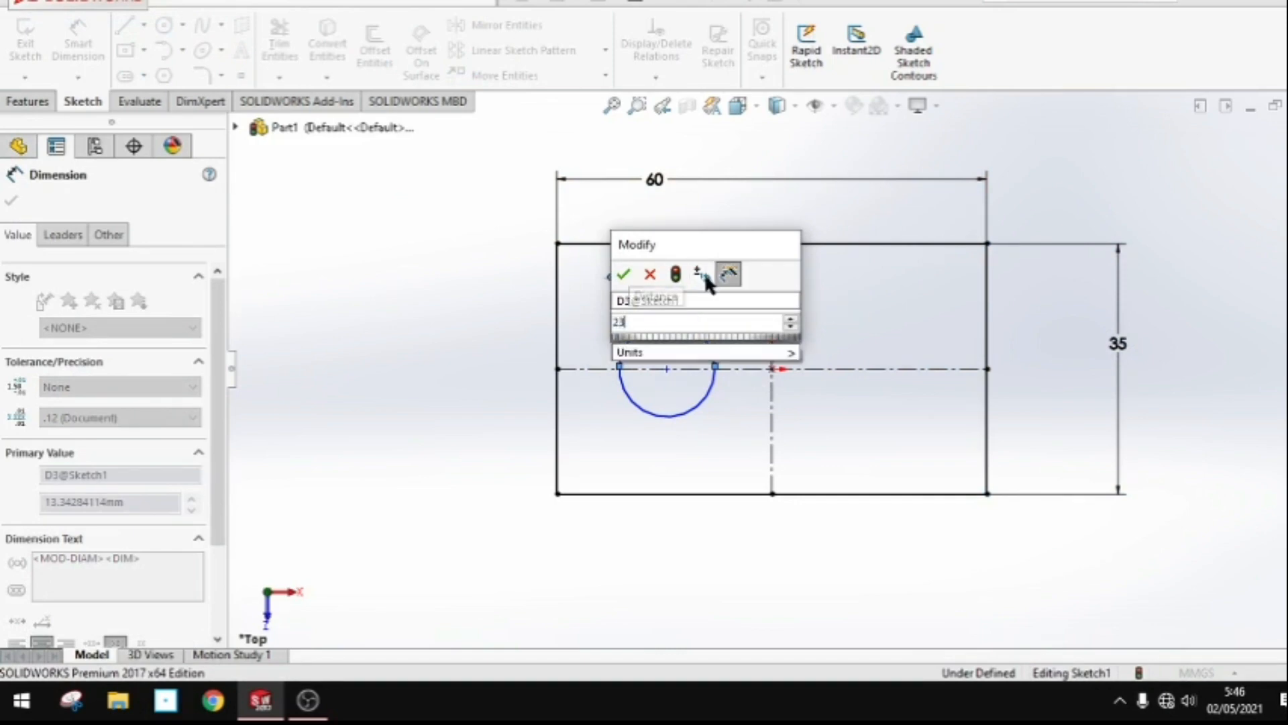
key("Return")
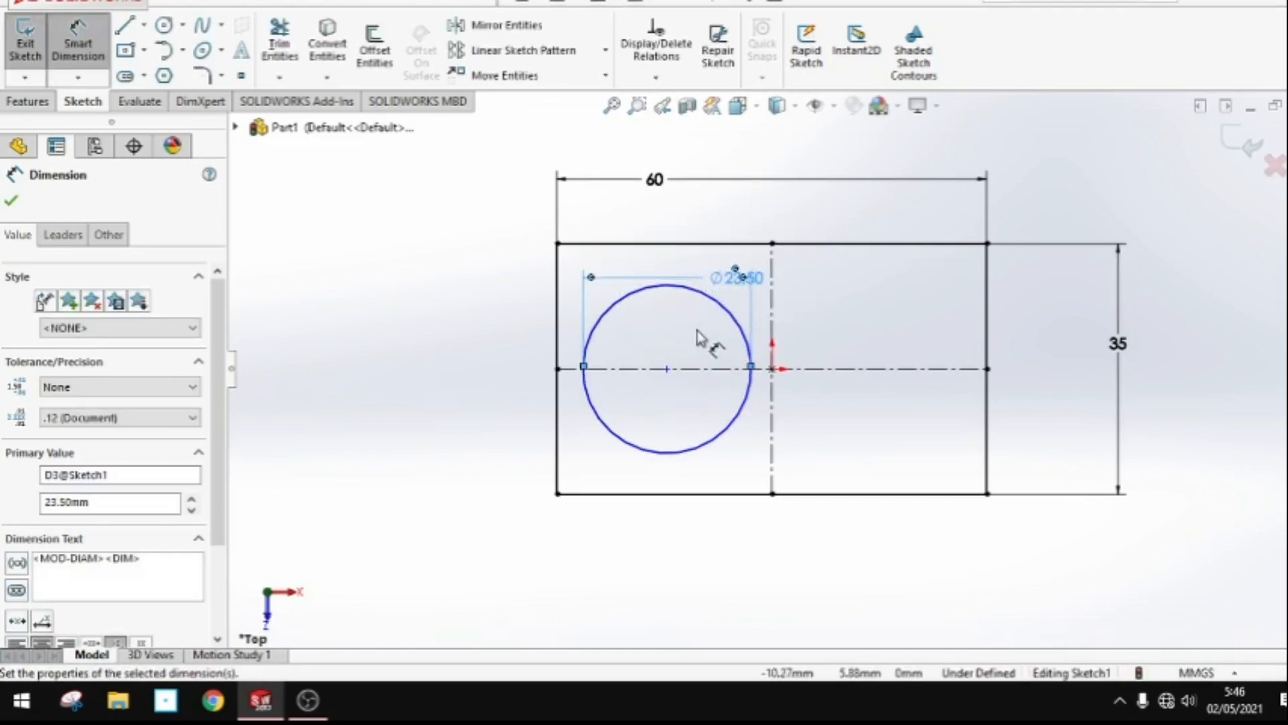
left_click(10, 200)
Set the distance between the rectangle's left edge and the left circle's center to 15 mm.
left_click(69, 59)
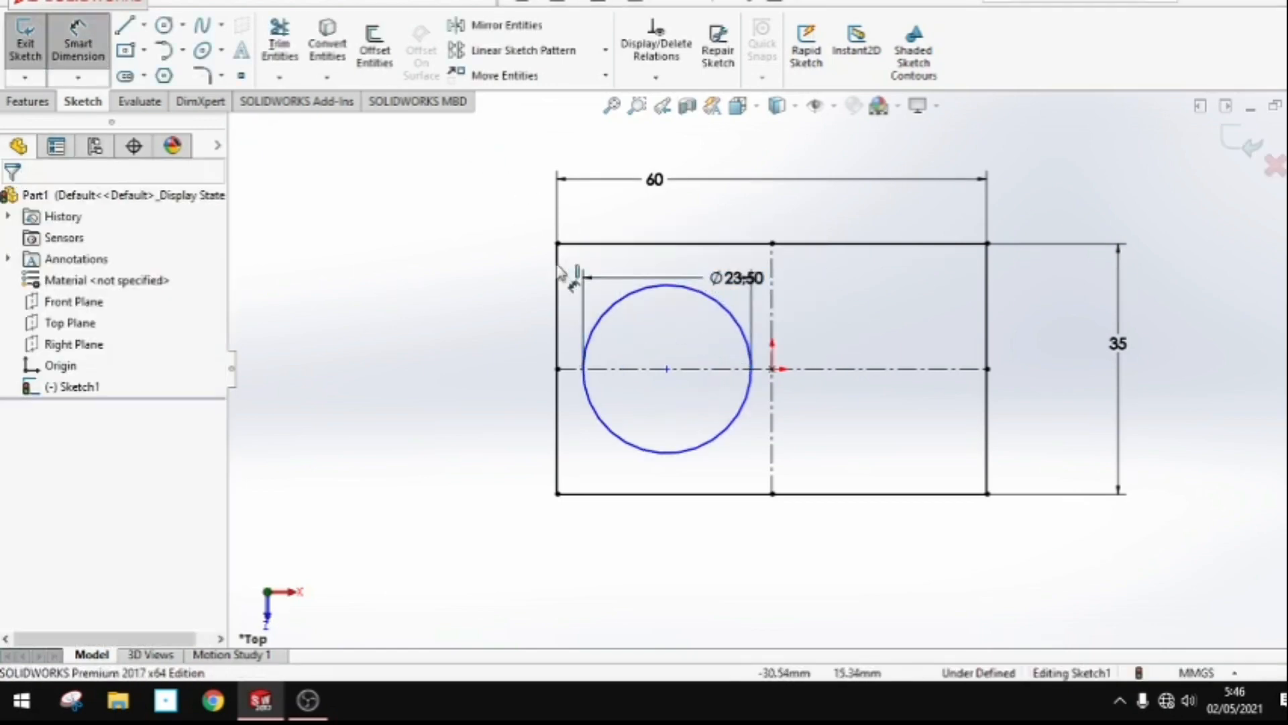
left_click(600, 323)
left_click(561, 326)
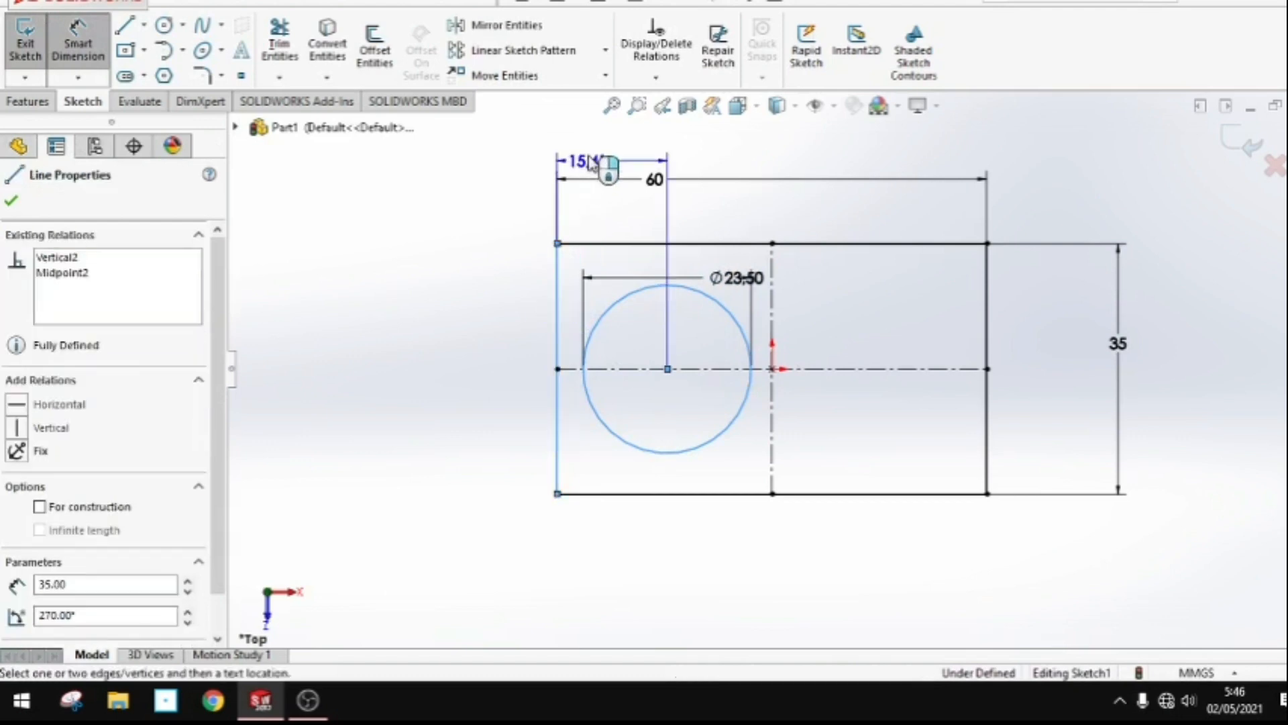
left_click(611, 147)
type("15")
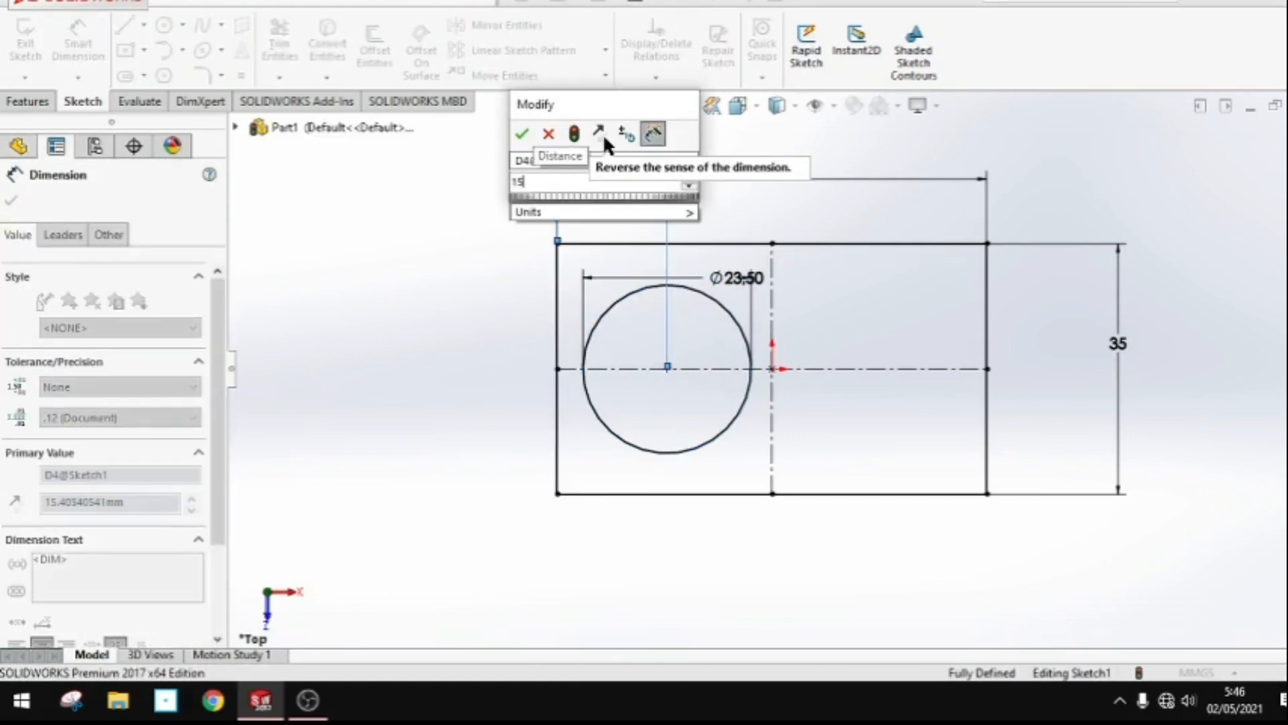
key("Return")
Draw a second circle on the horizontal centerline in the right half and set its diameter to 25.2 mm.
left_click(166, 27)
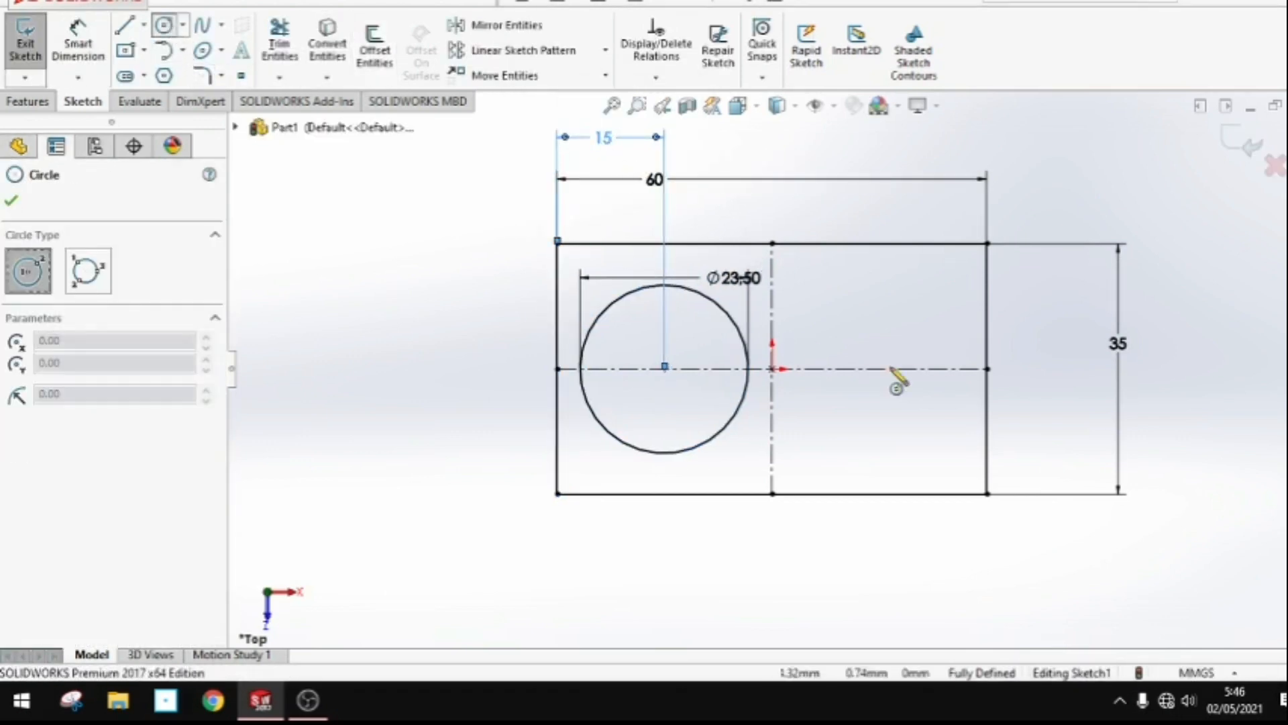
left_click(889, 368)
left_click(923, 403)
left_click(77, 40)
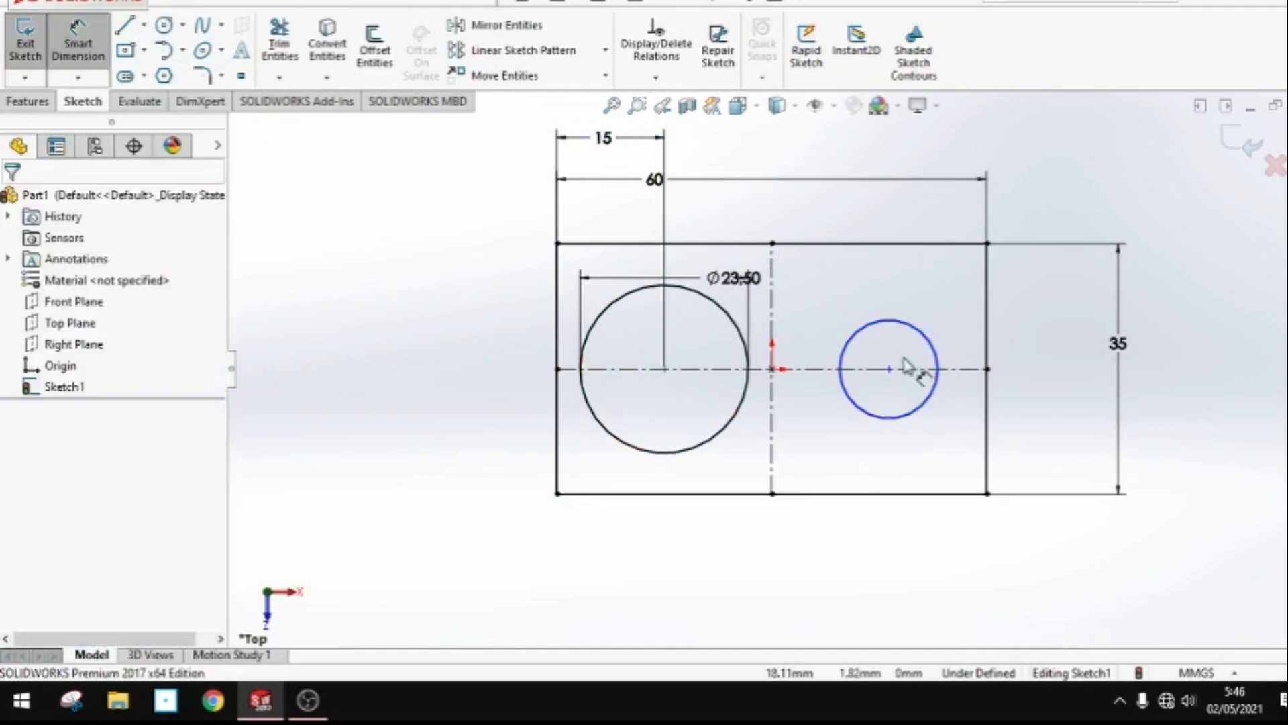
left_click(924, 339)
left_click(959, 305)
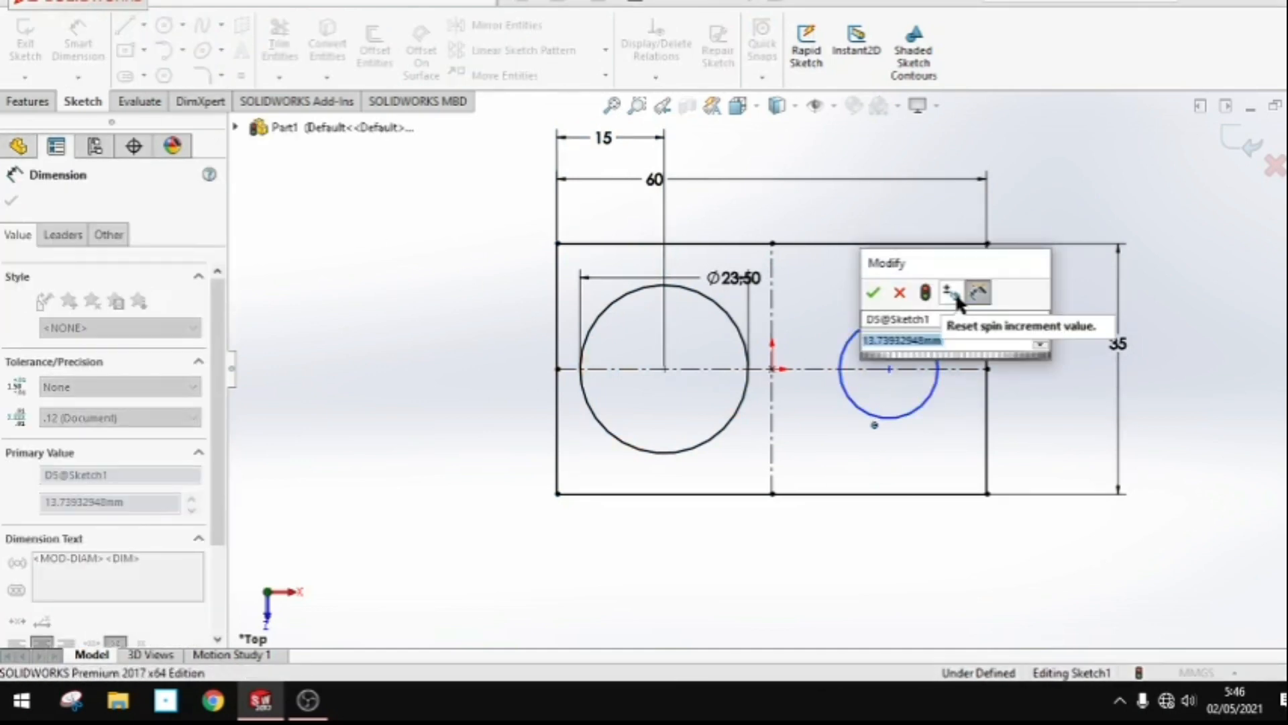
type("25.2")
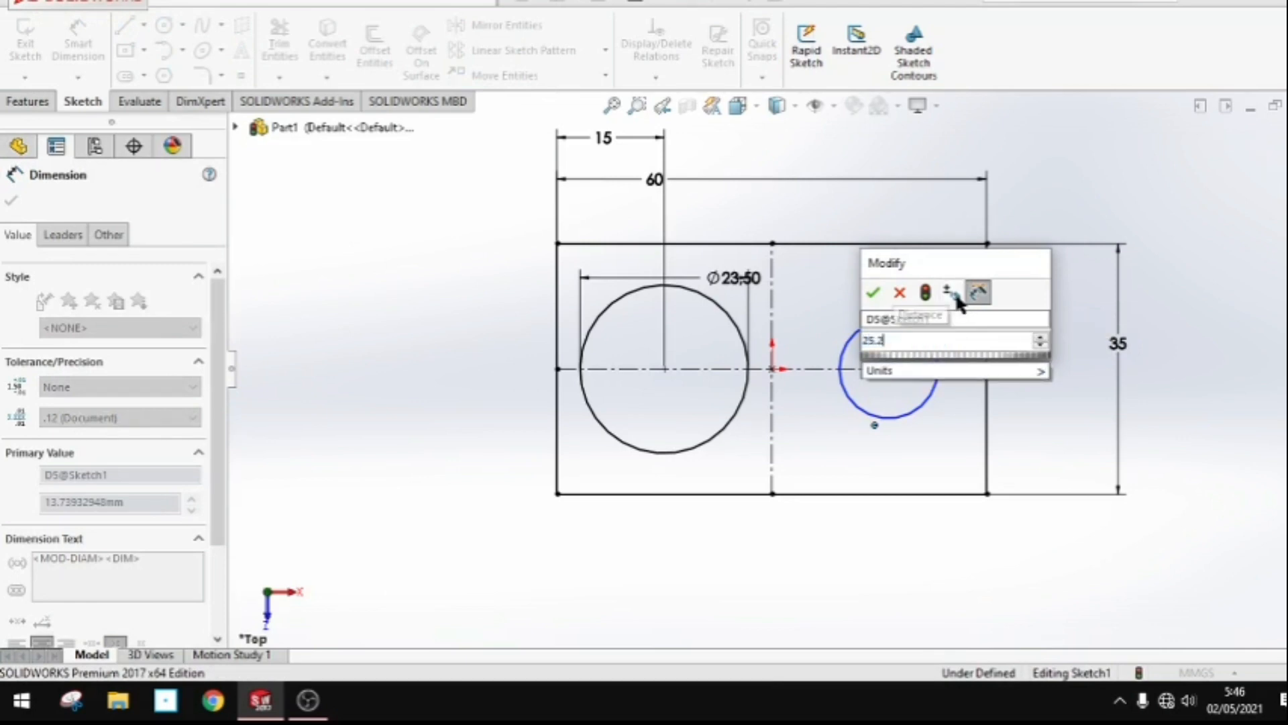
key("Return")
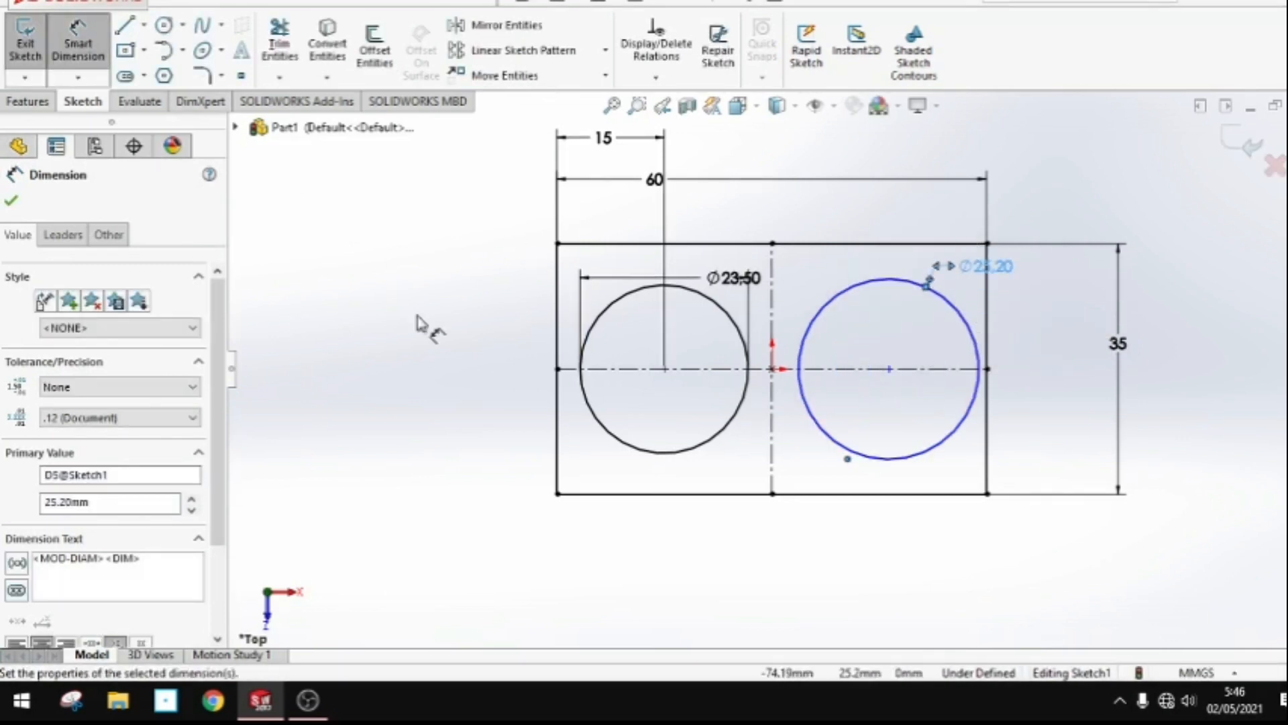
Set the distance between the right circle's center and the rectangle's right edge to 15 mm.
left_click(964, 312)
left_click(983, 285)
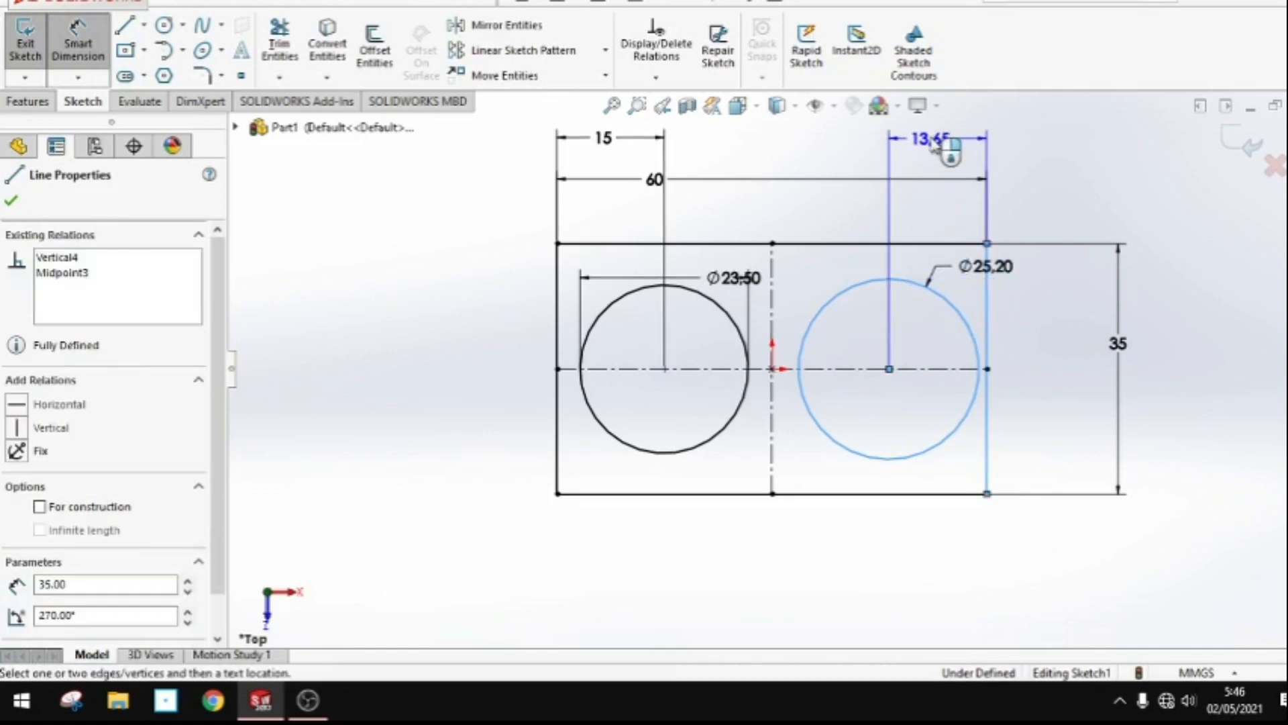
left_click(932, 136)
key("Return")
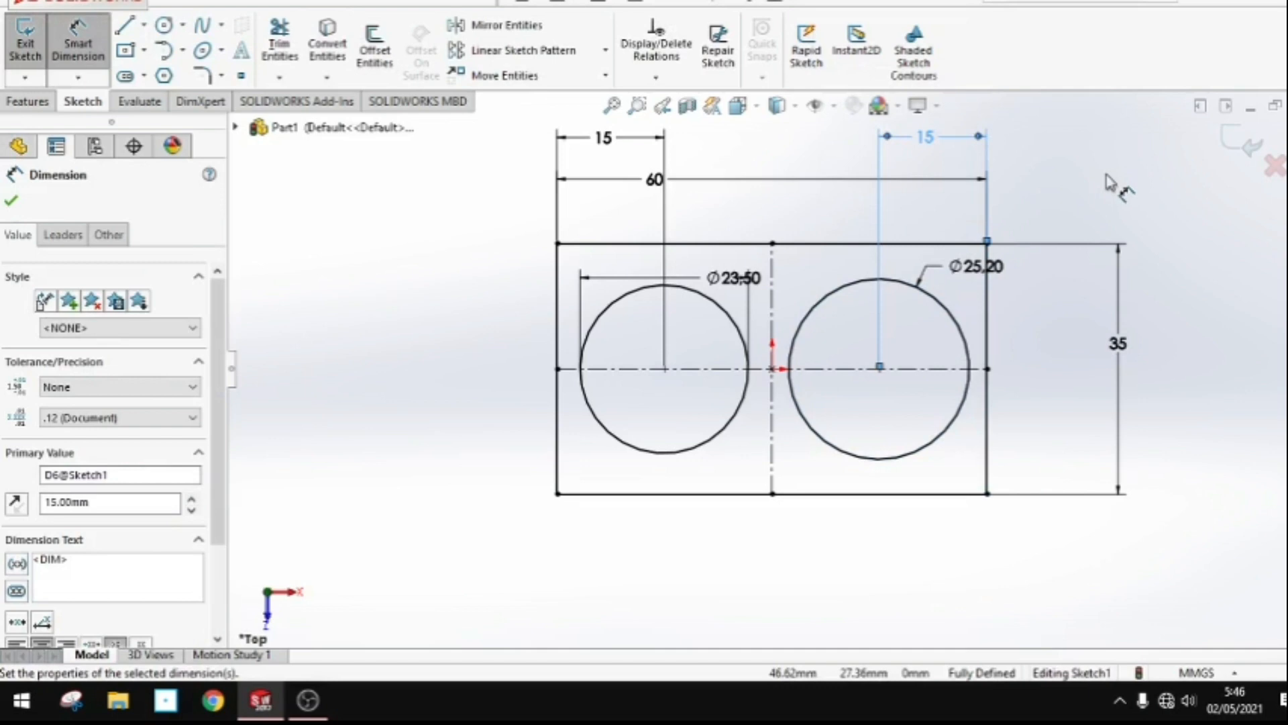
left_click(13, 201)
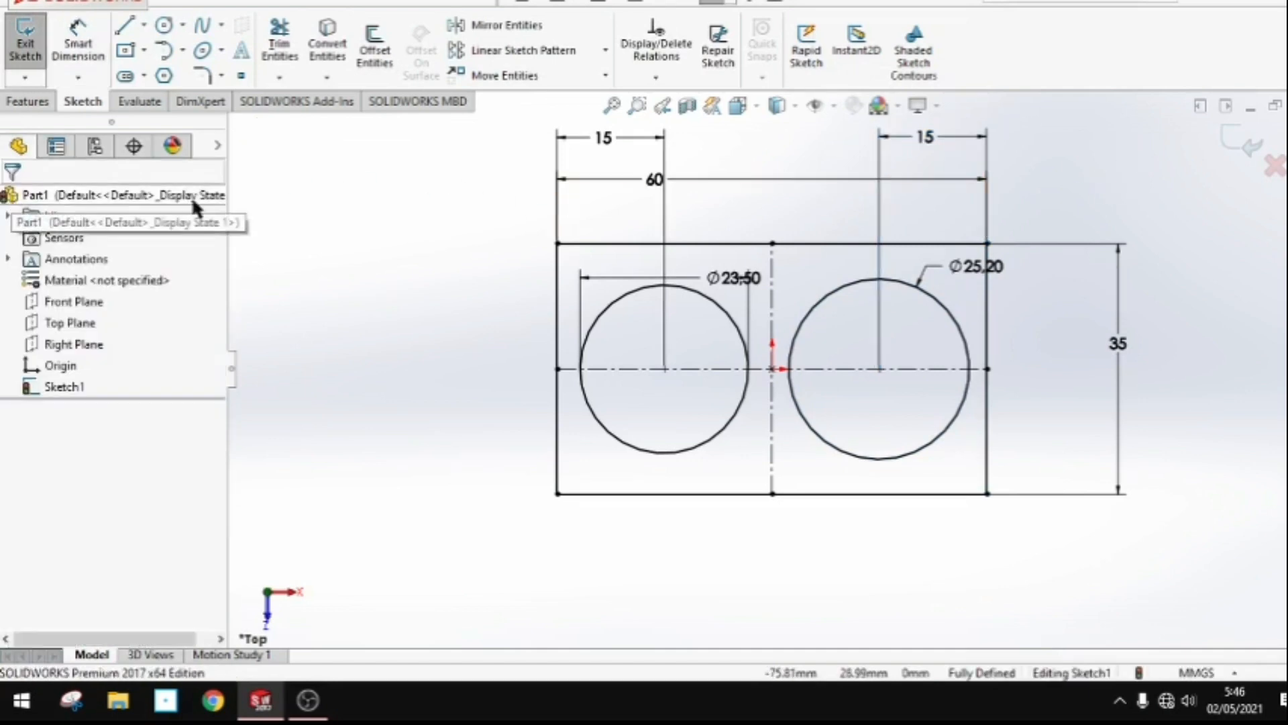
Try to apply 5 mm sketch fillets to the rectangle's two upper corners.
left_click(201, 75)
left_click(558, 245)
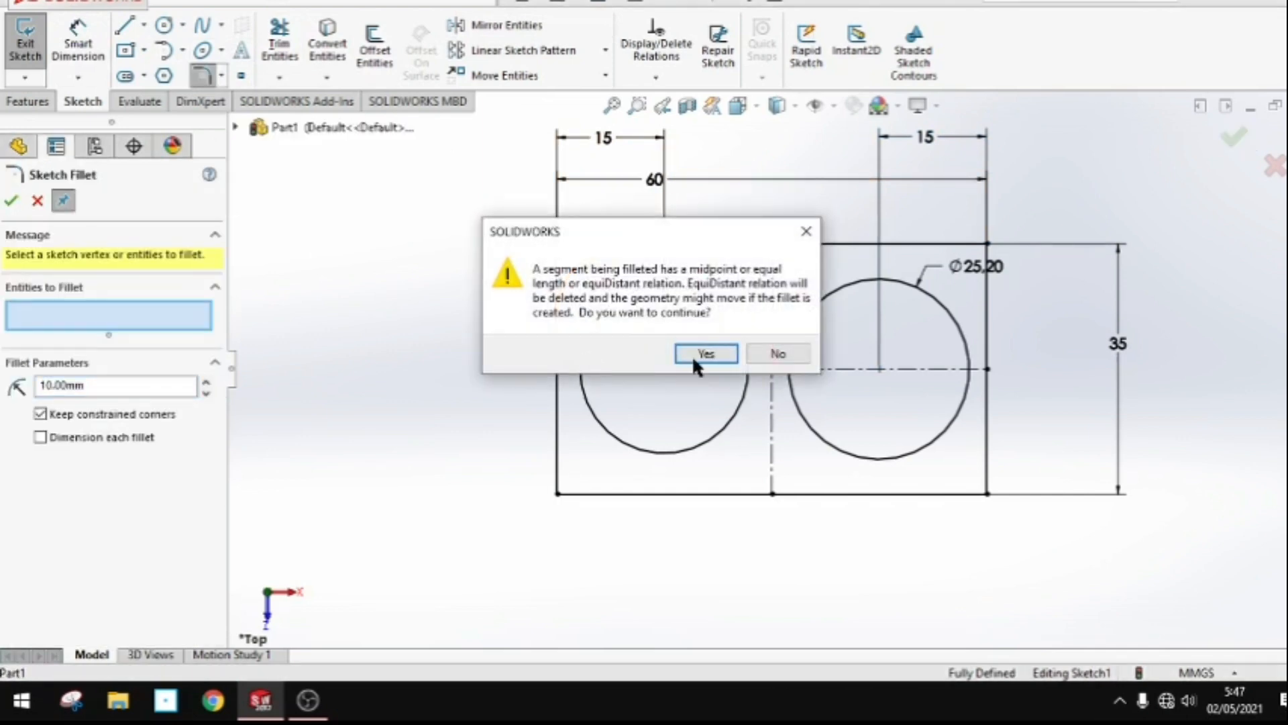
left_click(780, 352)
double_click(95, 385)
type("5")
key("Return")
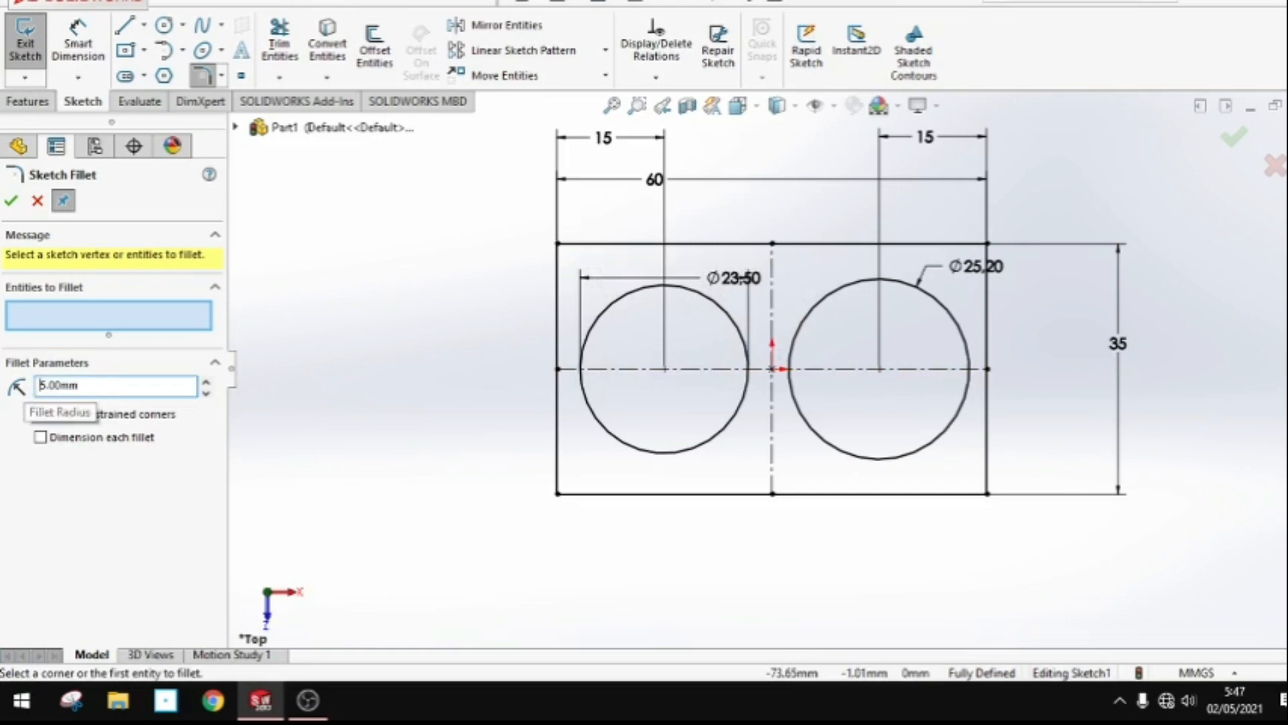
left_click(559, 245)
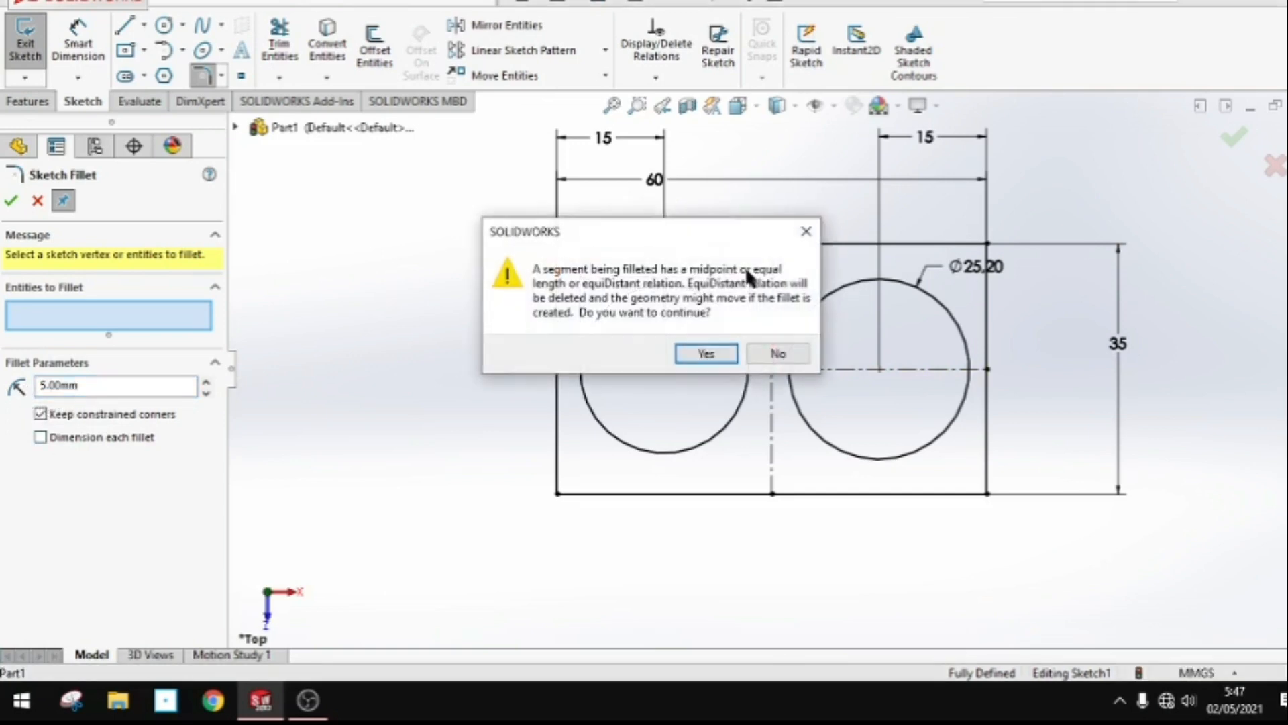
left_click(702, 356)
left_click(983, 247)
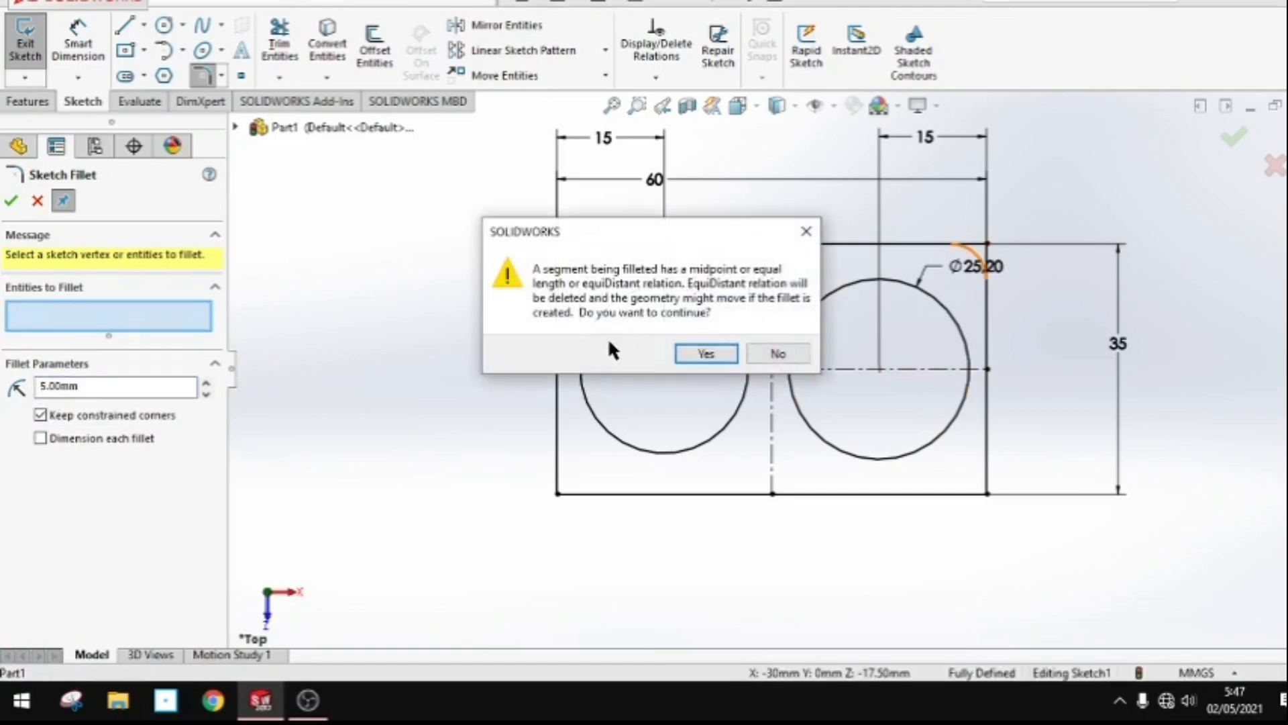
left_click(704, 353)
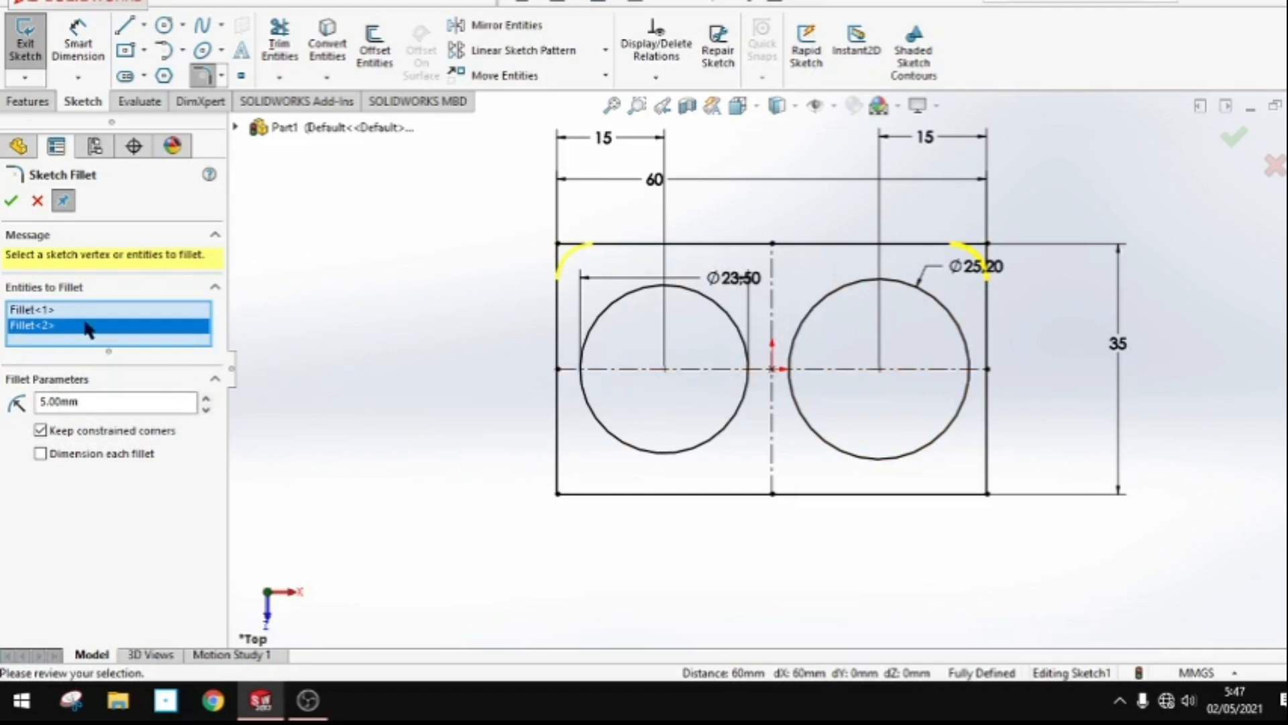
left_click(13, 200)
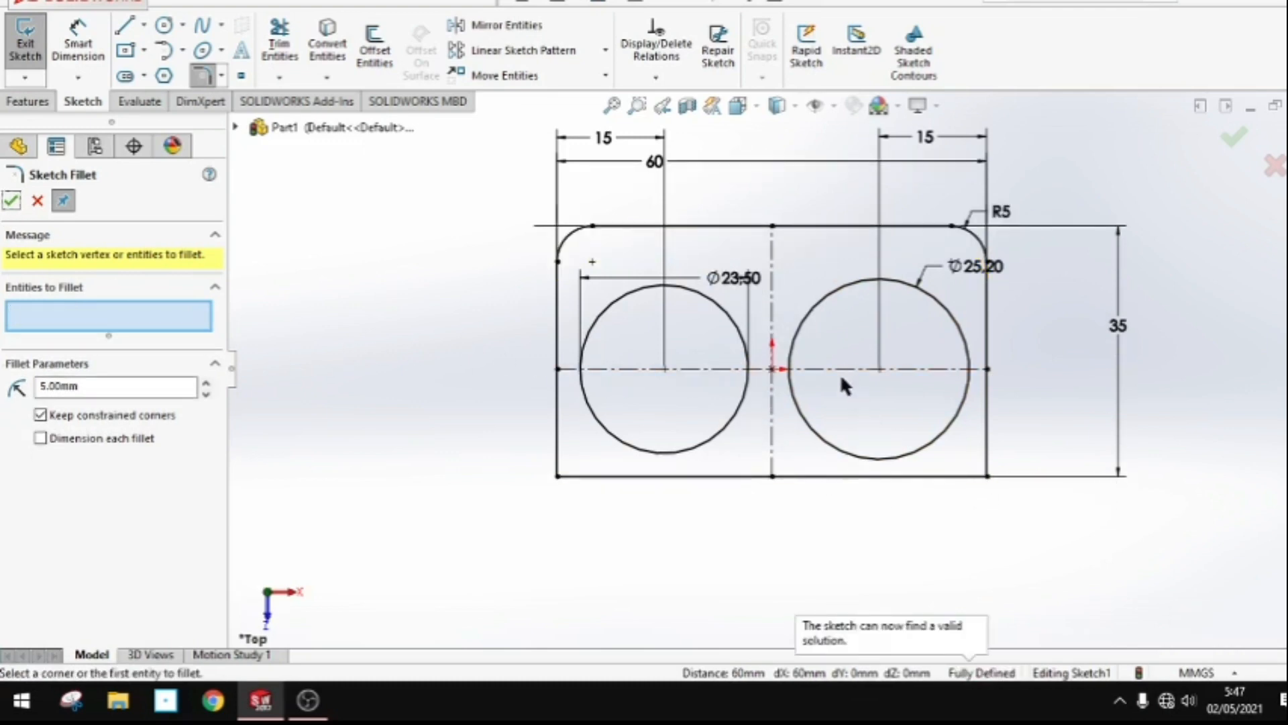
Undo the corner fillets and redo the right circle's 15 mm edge dimension.
scroll(840, 373, "down", 2)
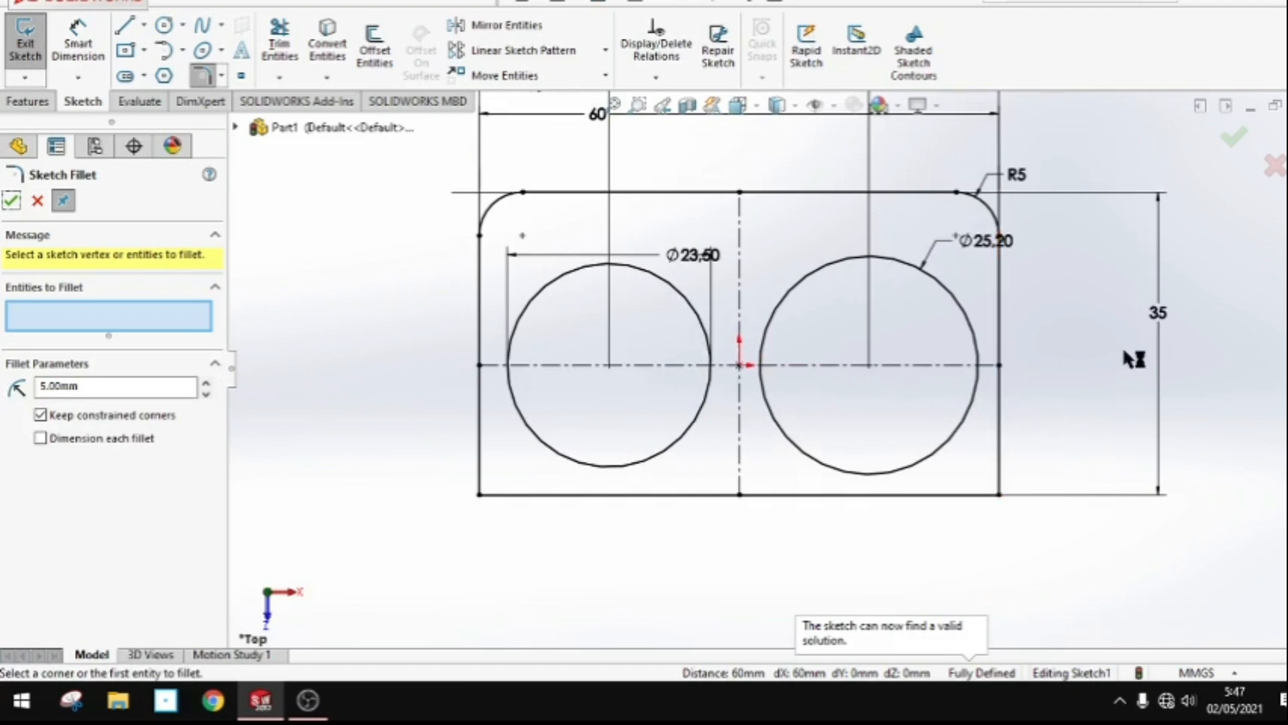
key("ctrl+z")
key("ctrl+z")
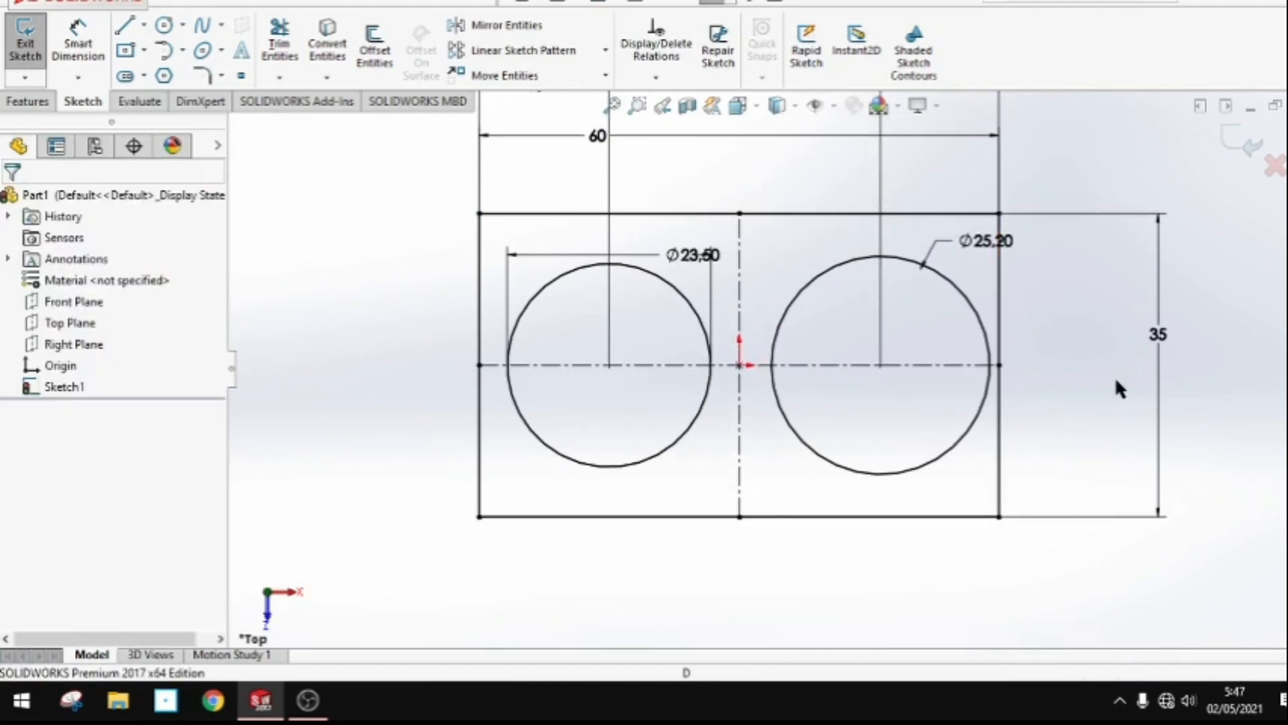
key("ctrl+y")
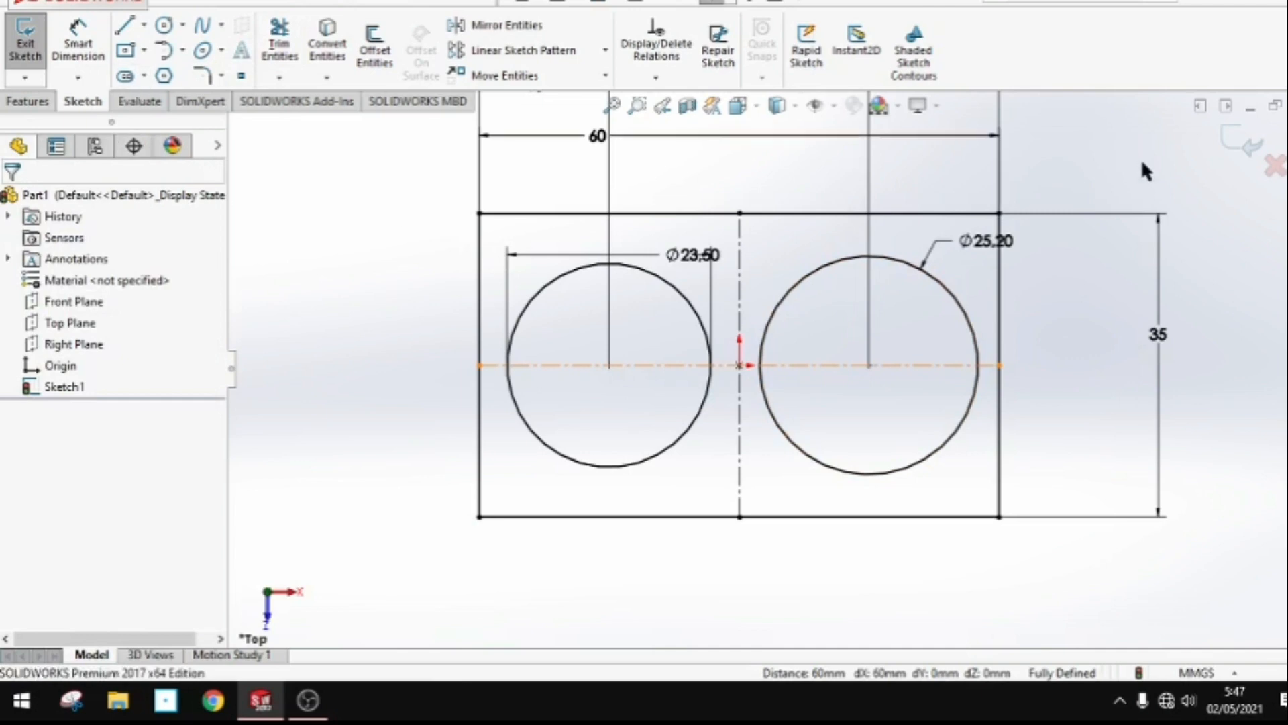
Extrude the rectangle with its two circular holes as a blind boss 2 mm deep.
left_click(29, 101)
left_click(32, 42)
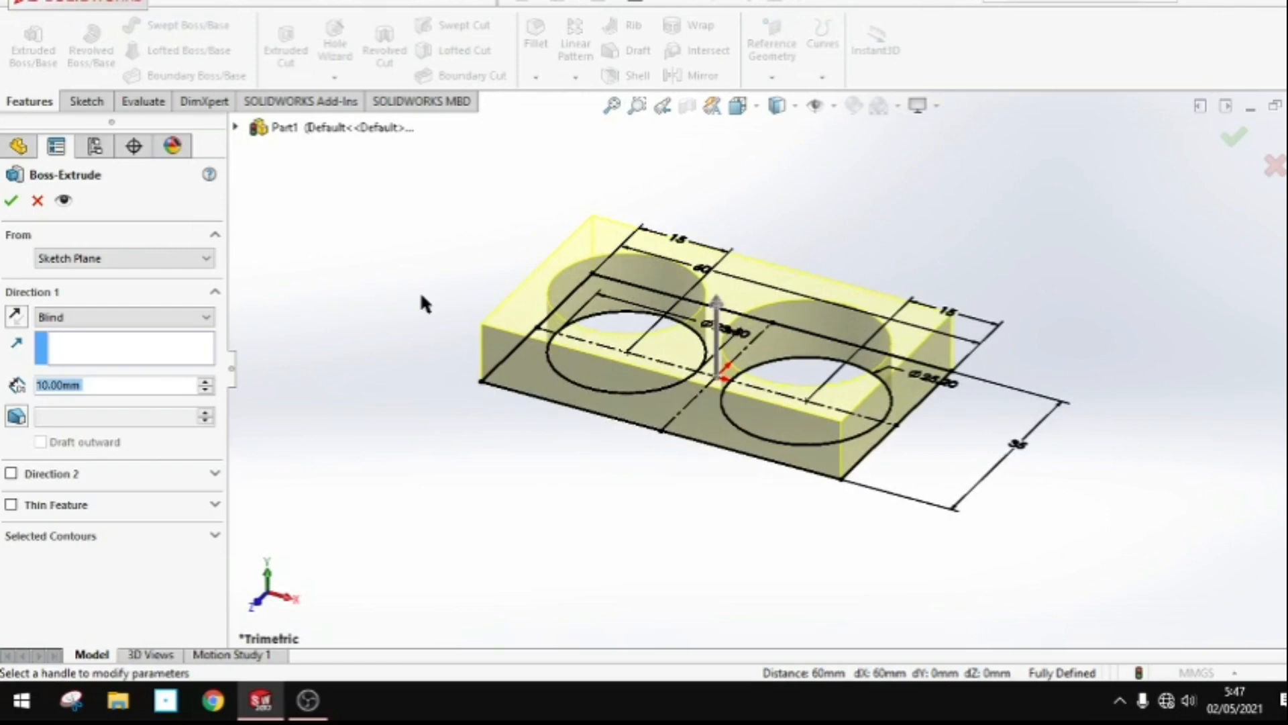
type("2")
key("Return")
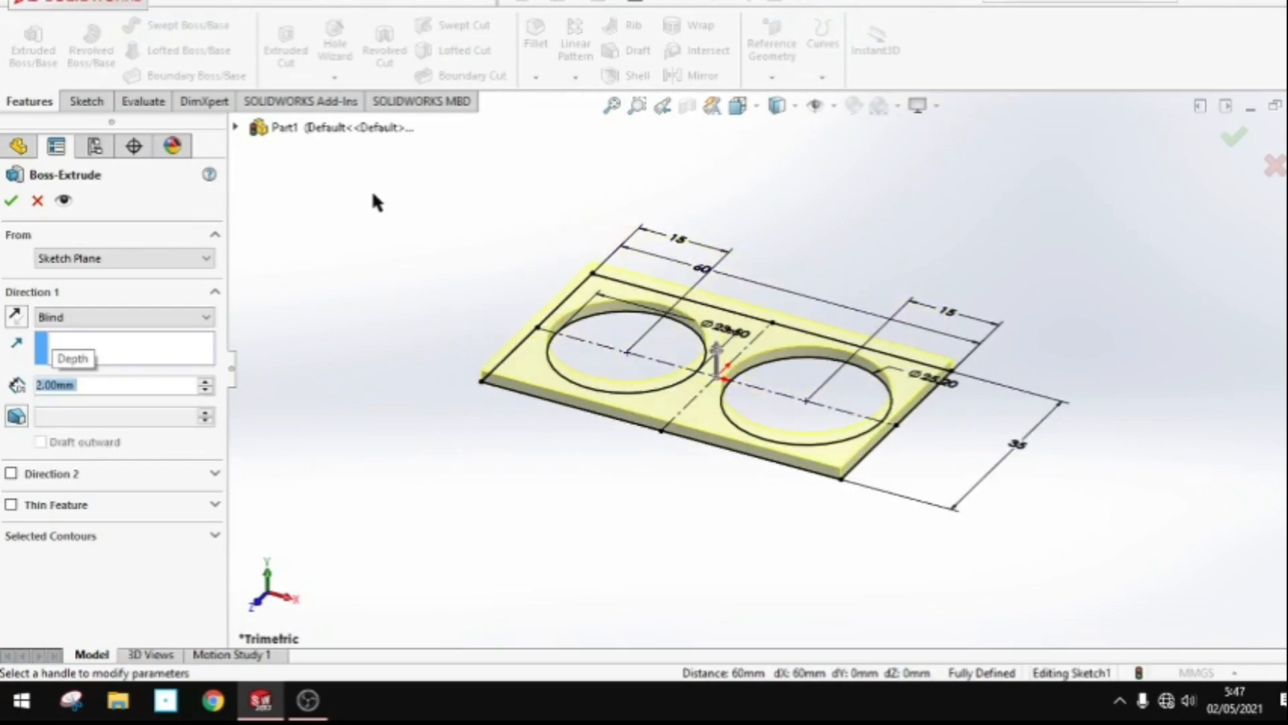
left_click(10, 201)
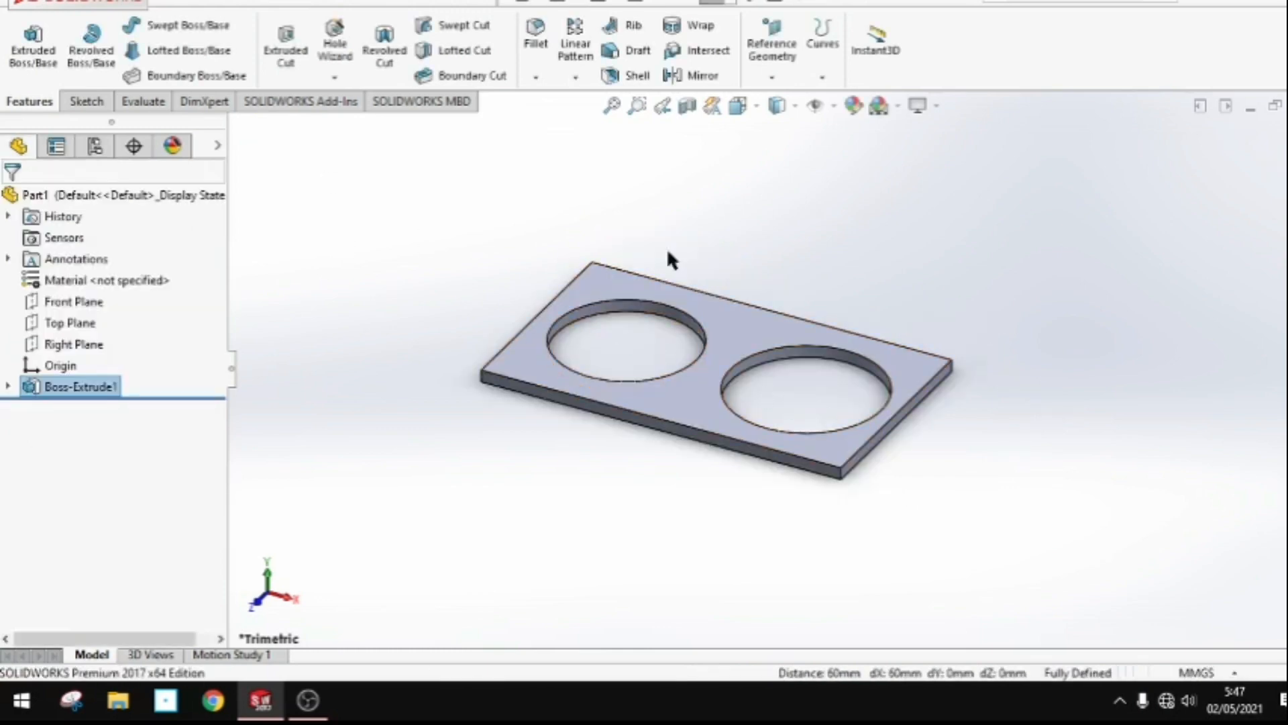
Start a new sketch on the plate's upper face, viewed from the top.
key("space")
left_click(661, 394)
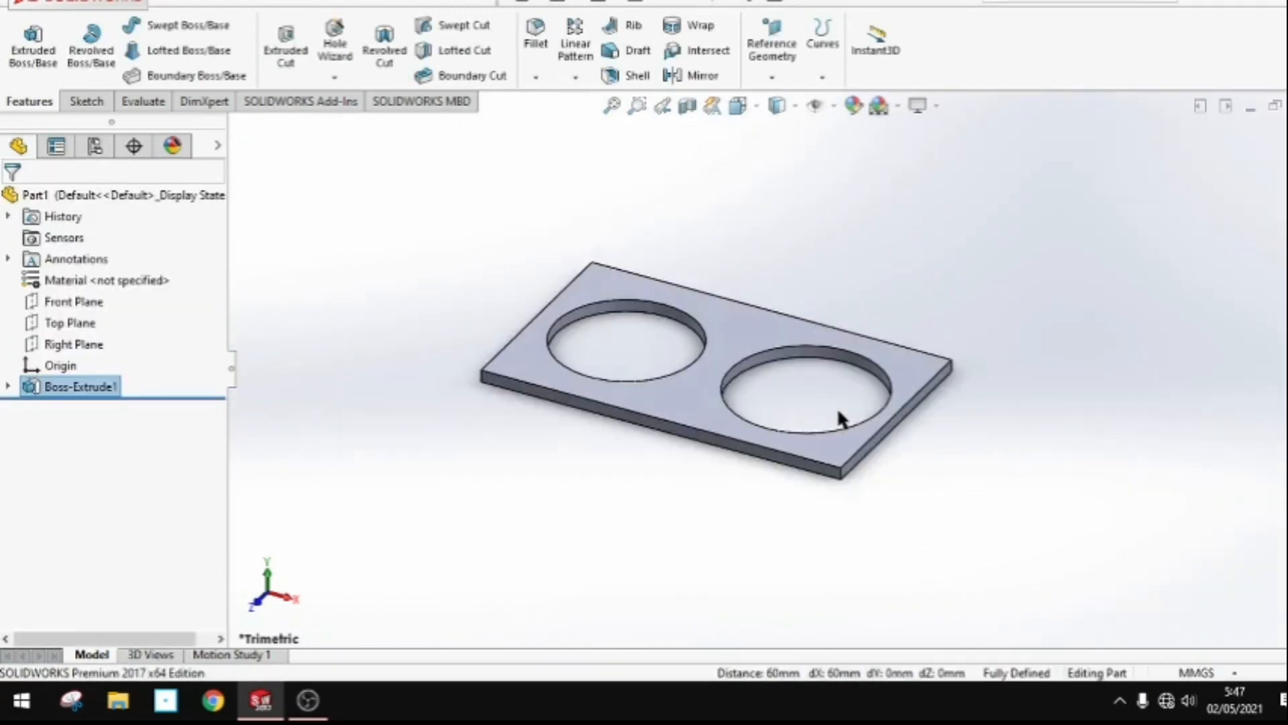
right_click(855, 252)
left_click(828, 201)
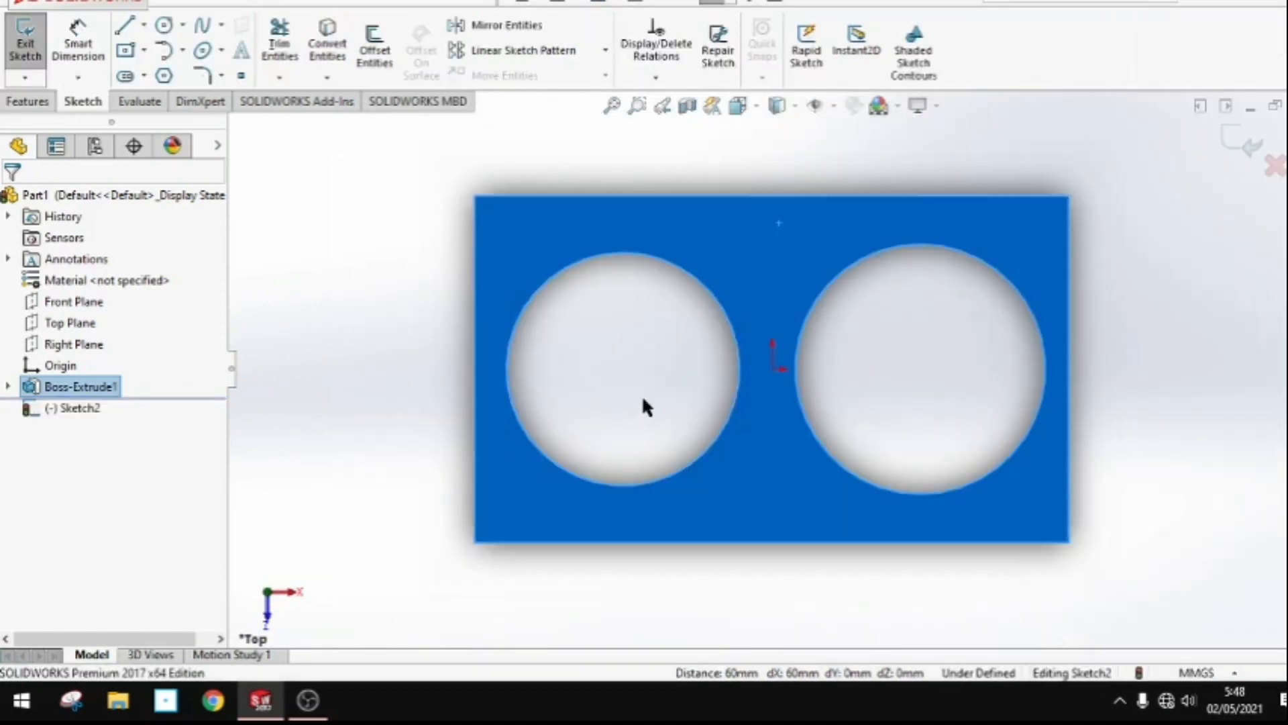
left_click(162, 26)
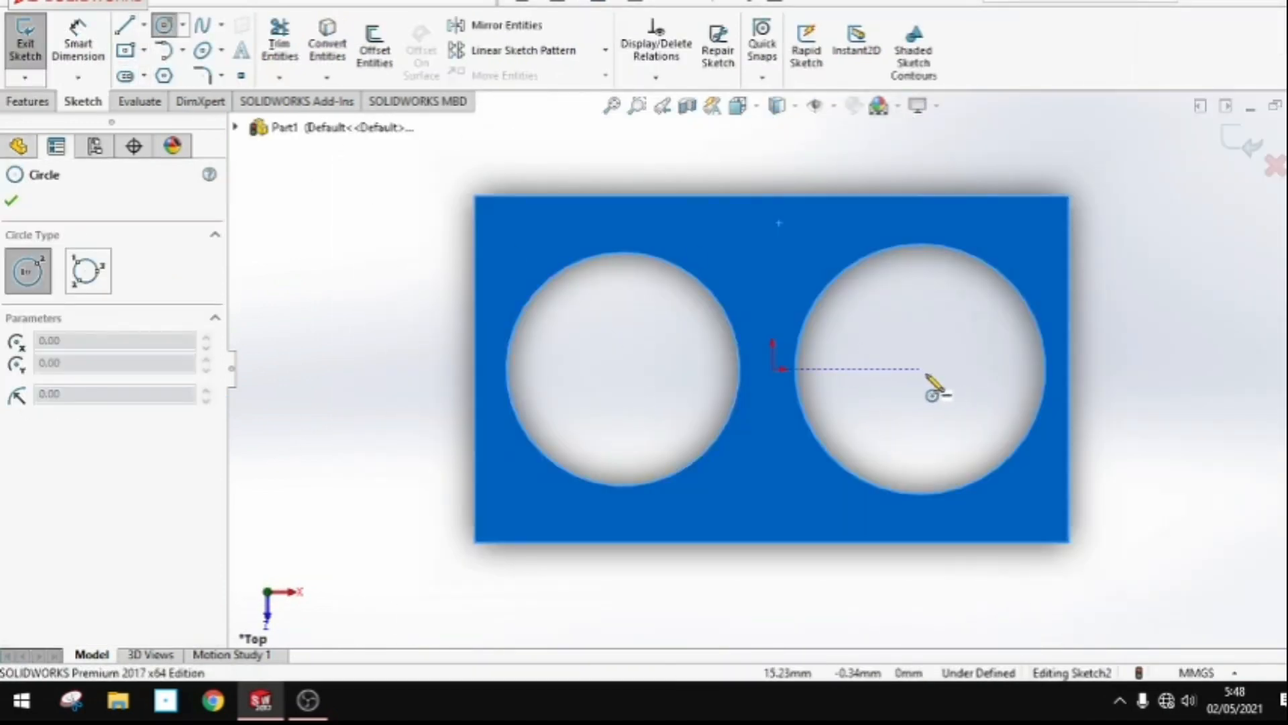
left_click(918, 368)
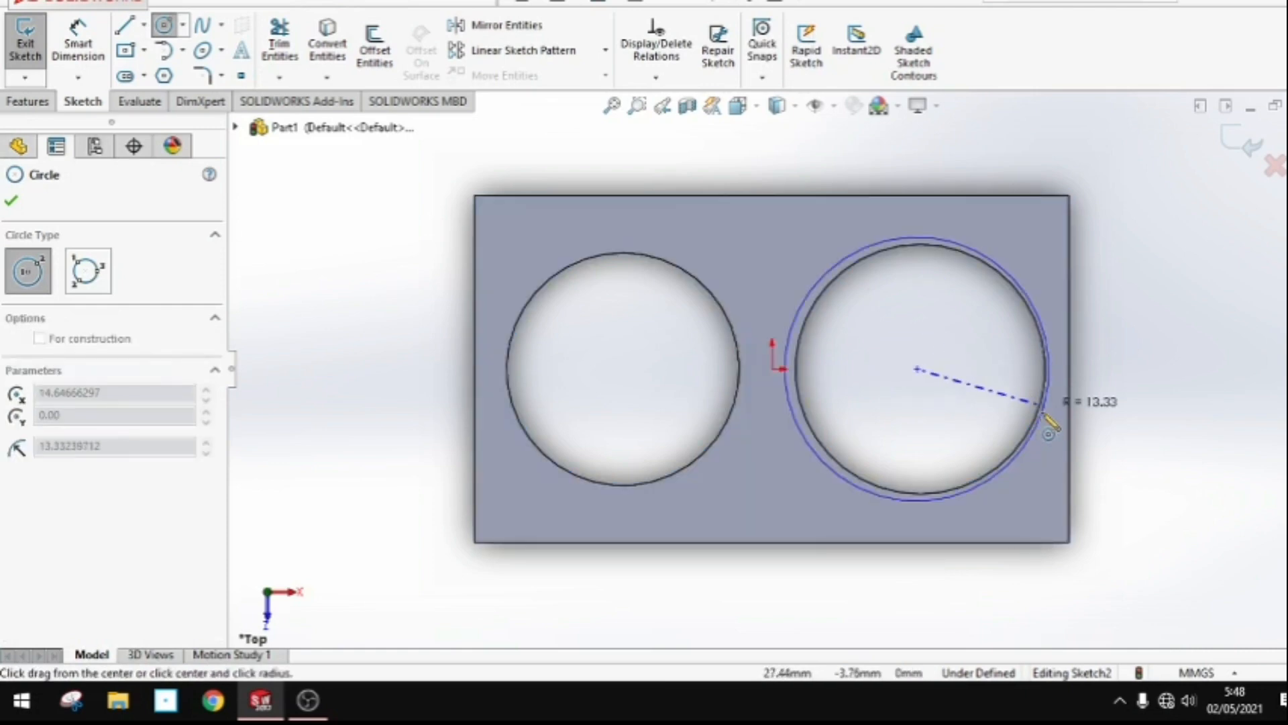
left_click(1044, 436)
left_click(919, 368)
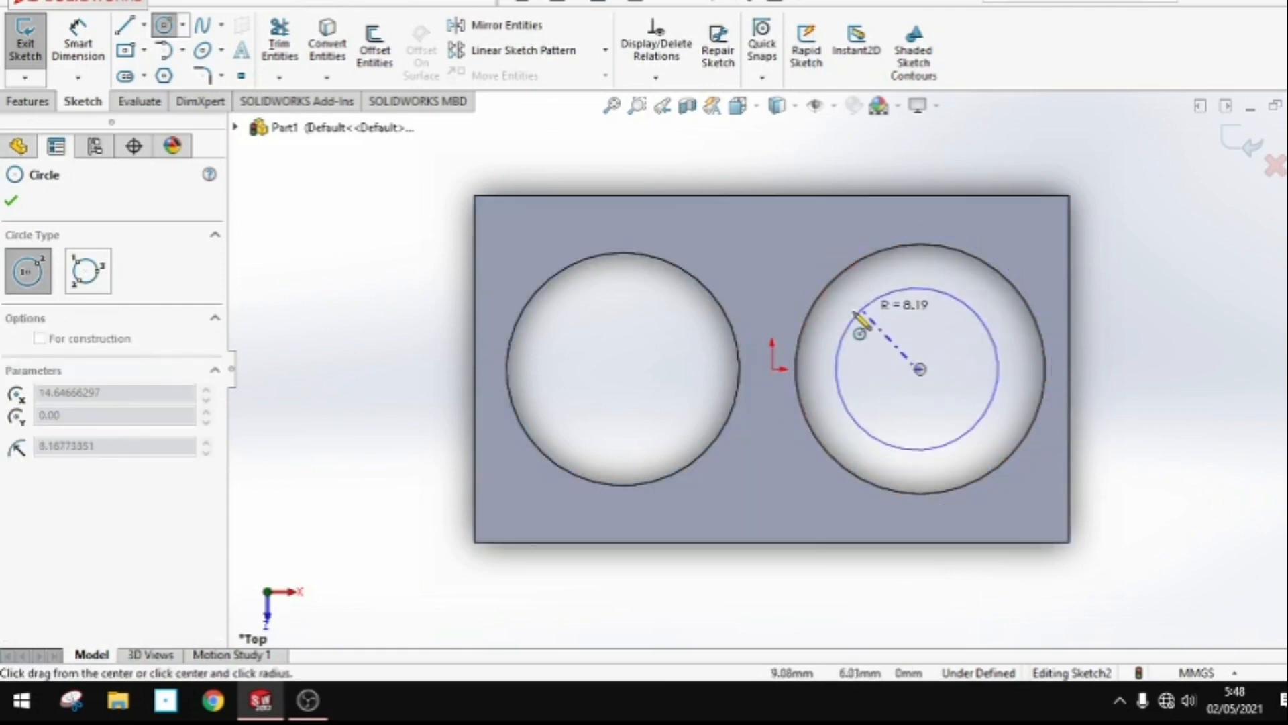
key("Escape")
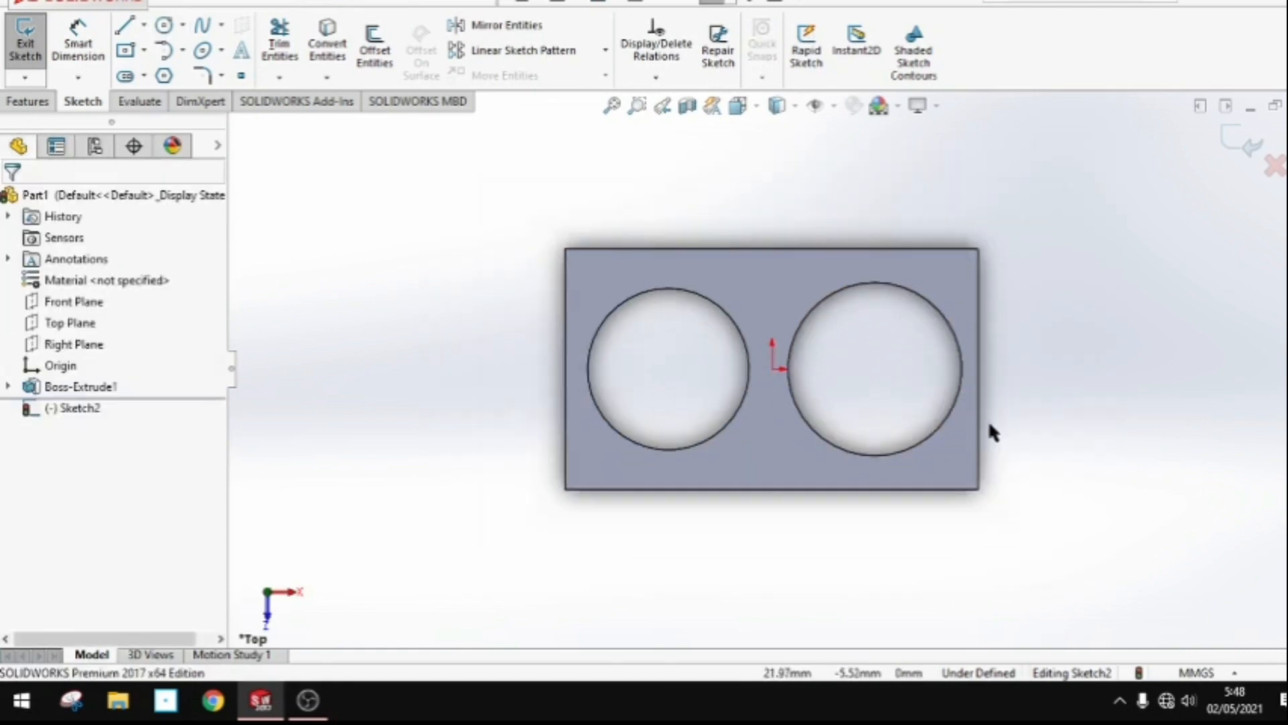
scroll(840, 364, "down", 3)
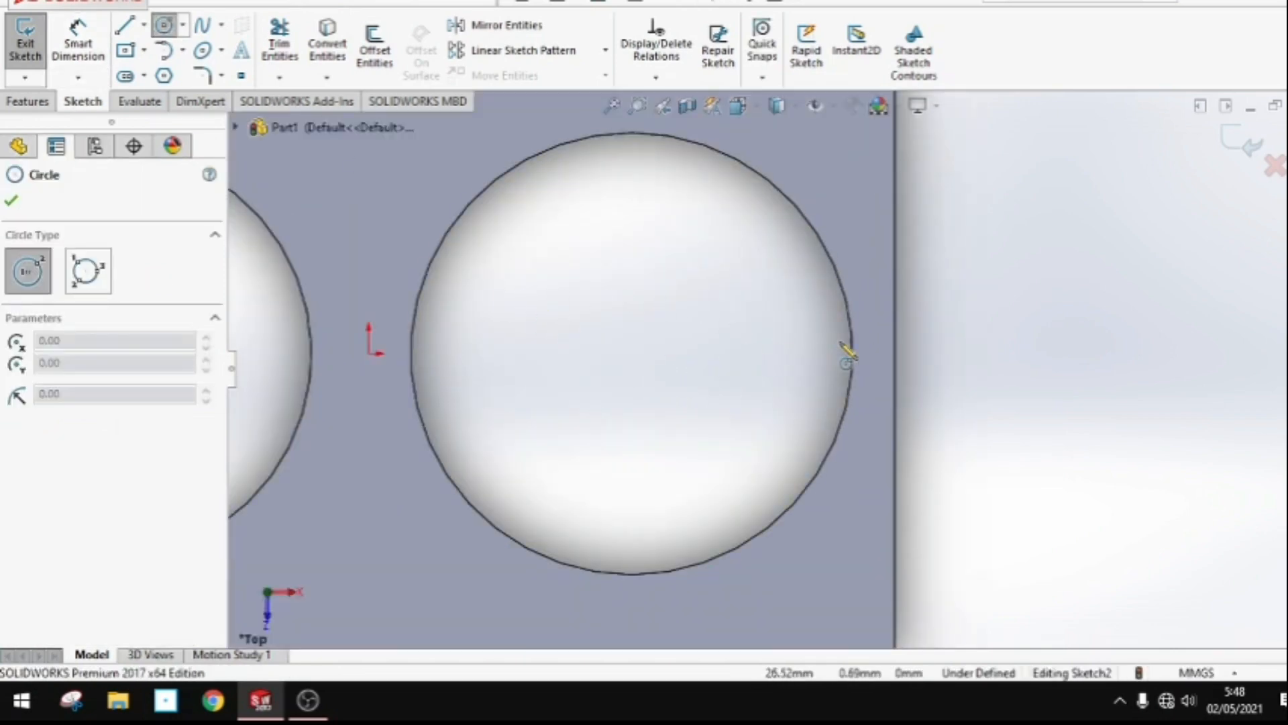
left_click(182, 25)
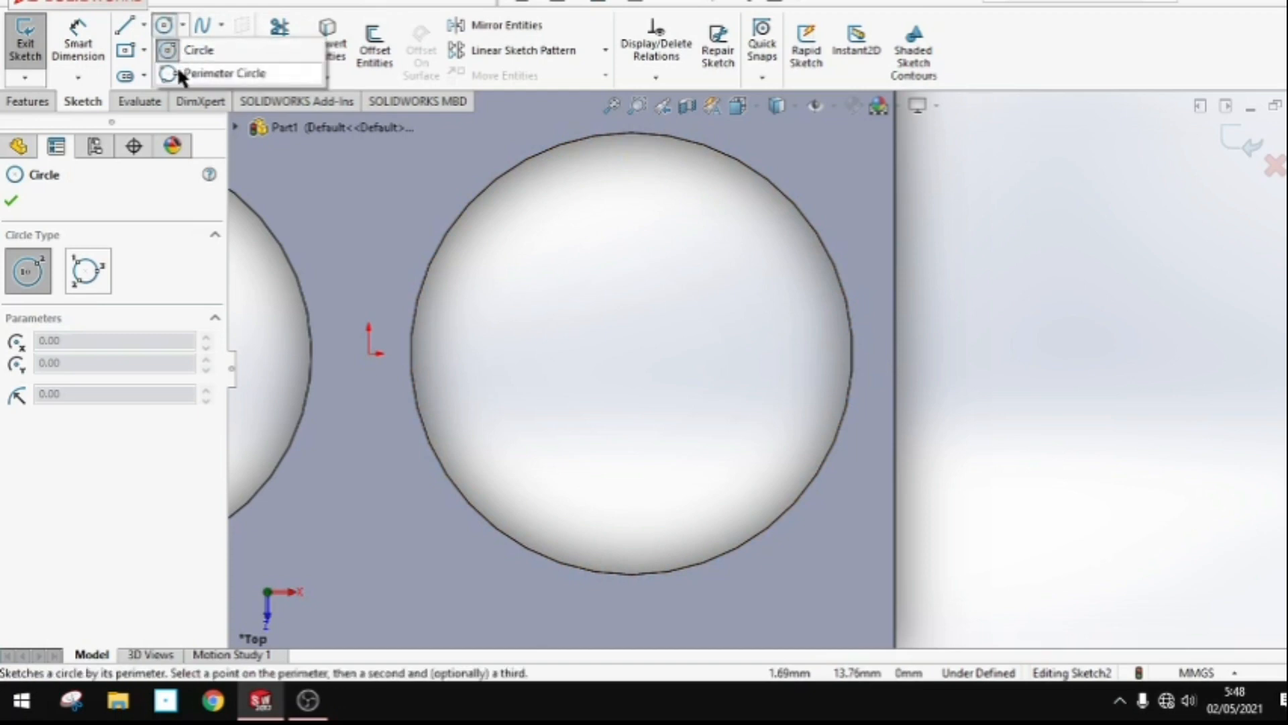
left_click(195, 72)
left_click(515, 186)
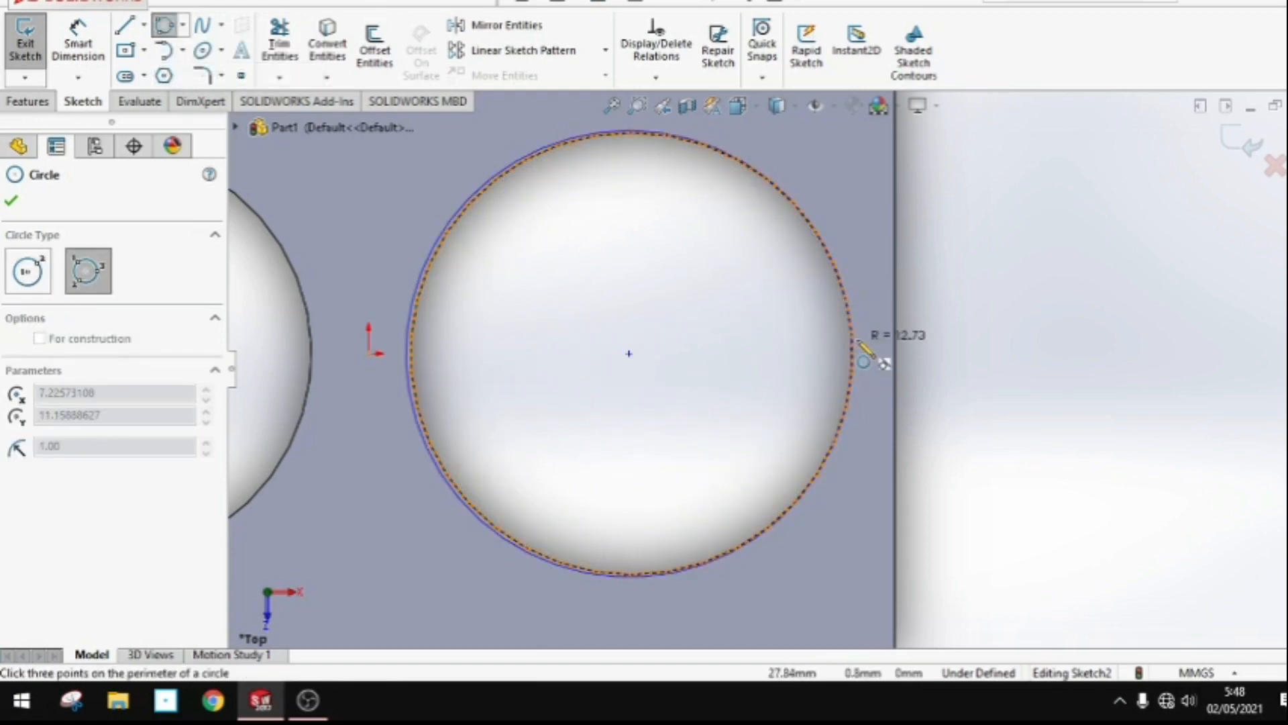
key("Escape")
Offset the edge of the 25.2 mm hole outward by 2 mm in the sketch.
left_click(374, 46)
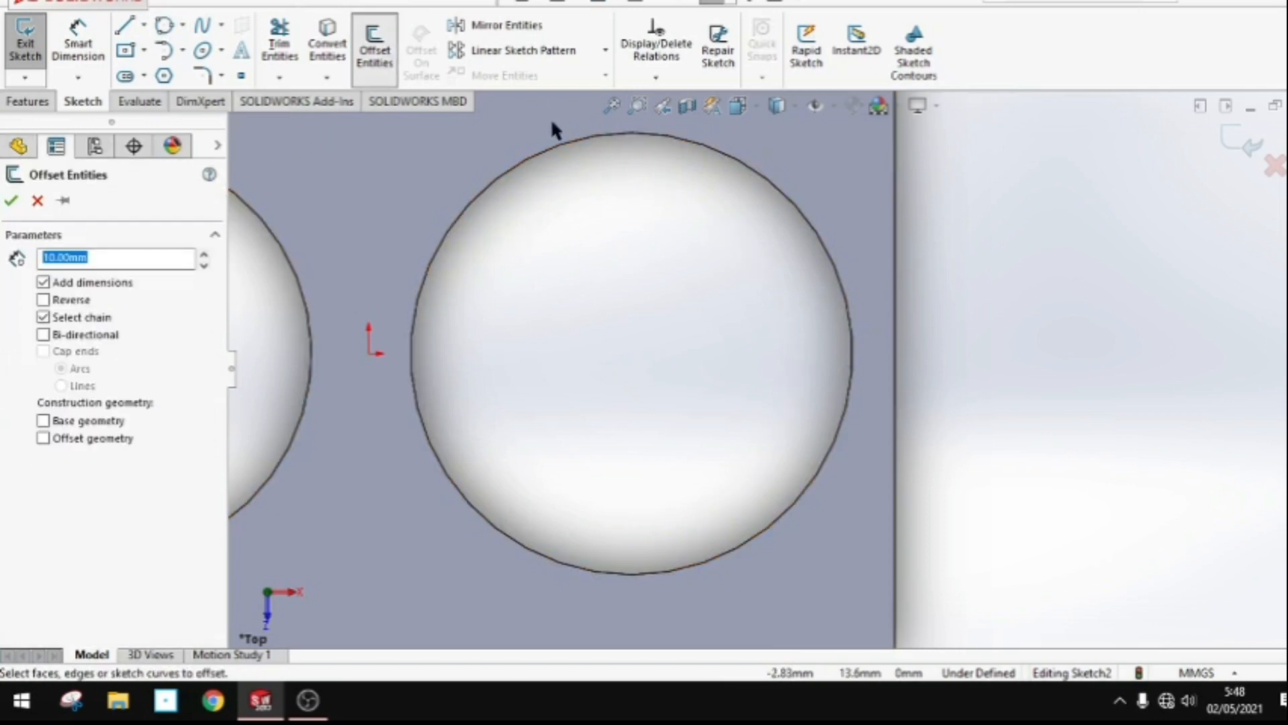
left_click(554, 152)
type("2")
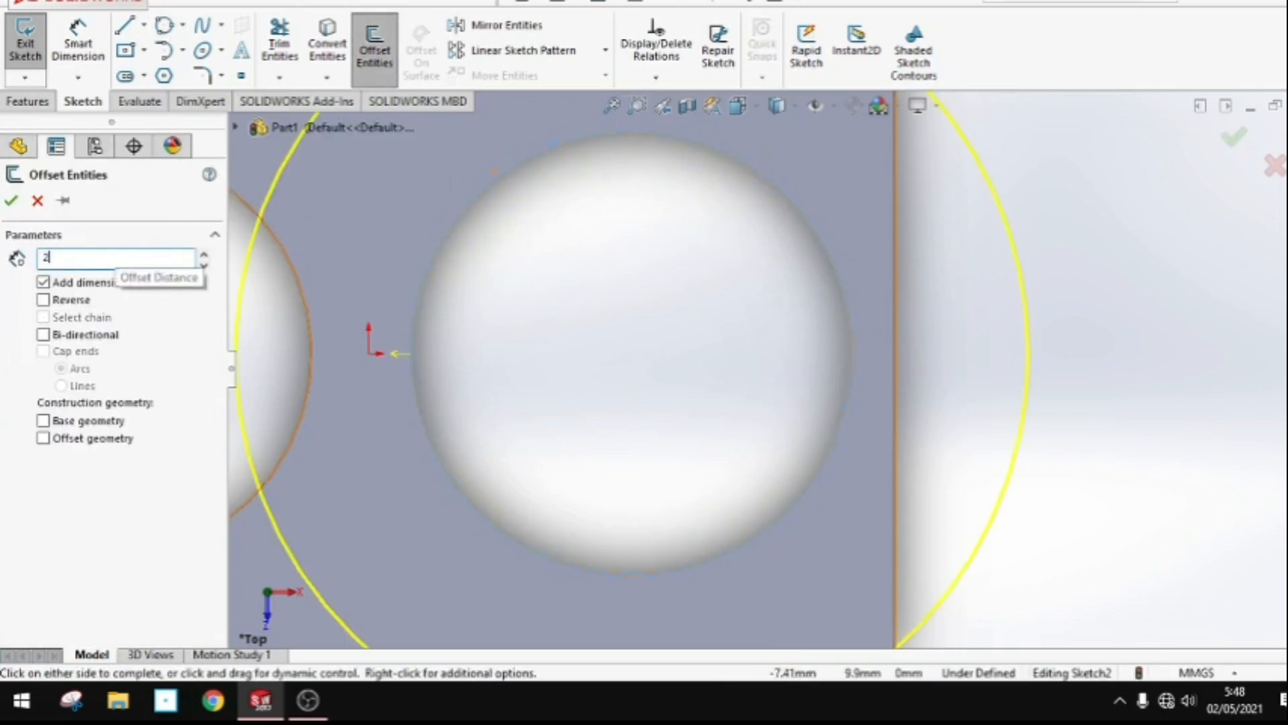
key("Return")
left_click(10, 200)
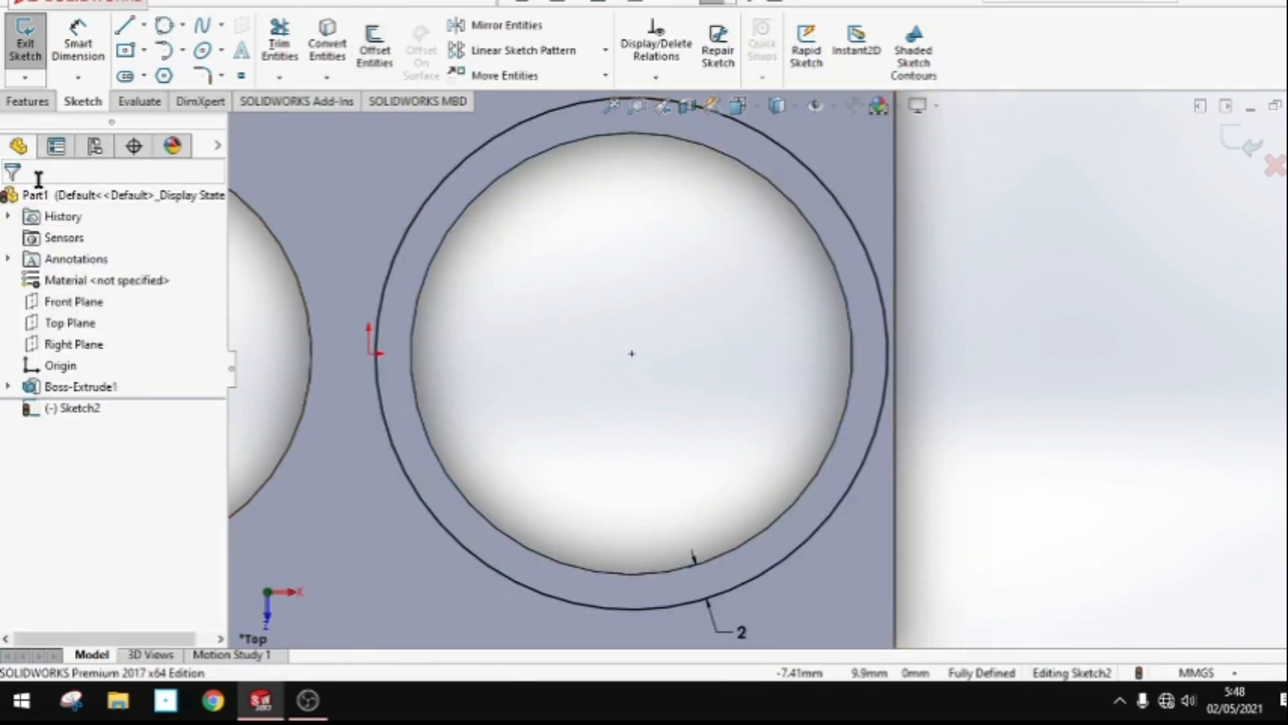
left_click(27, 101)
left_click(34, 47)
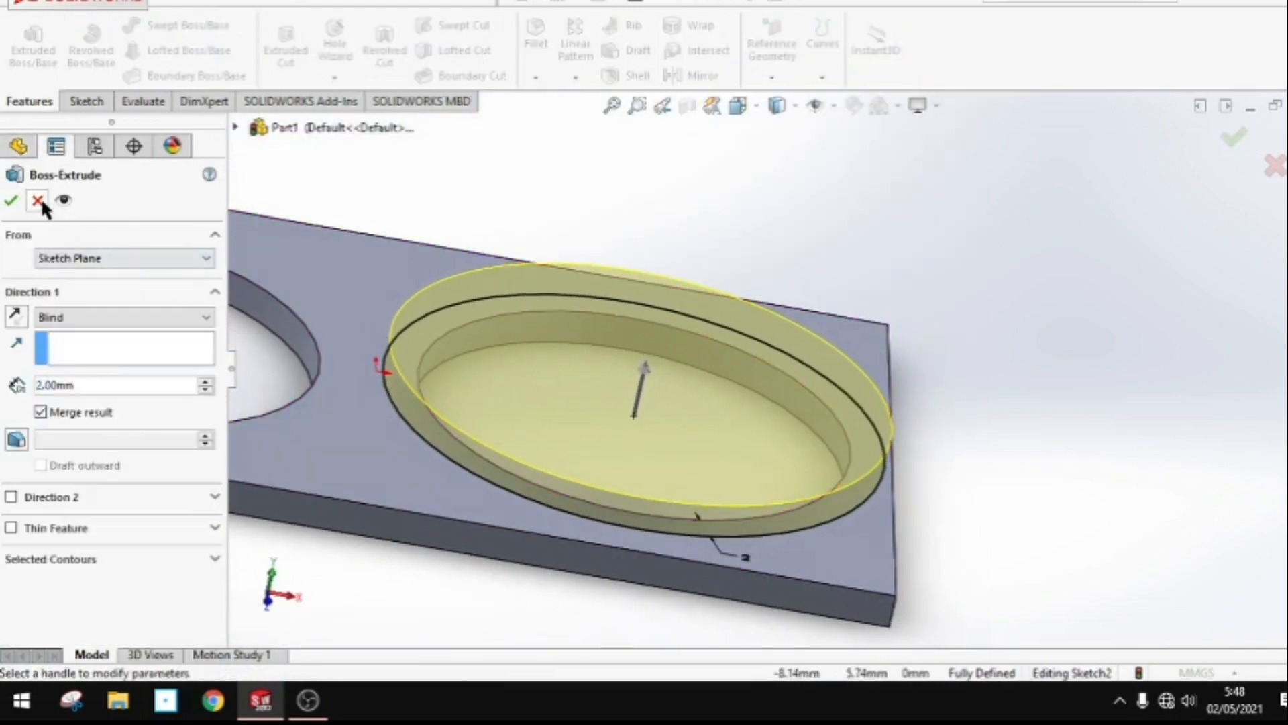
left_click(38, 202)
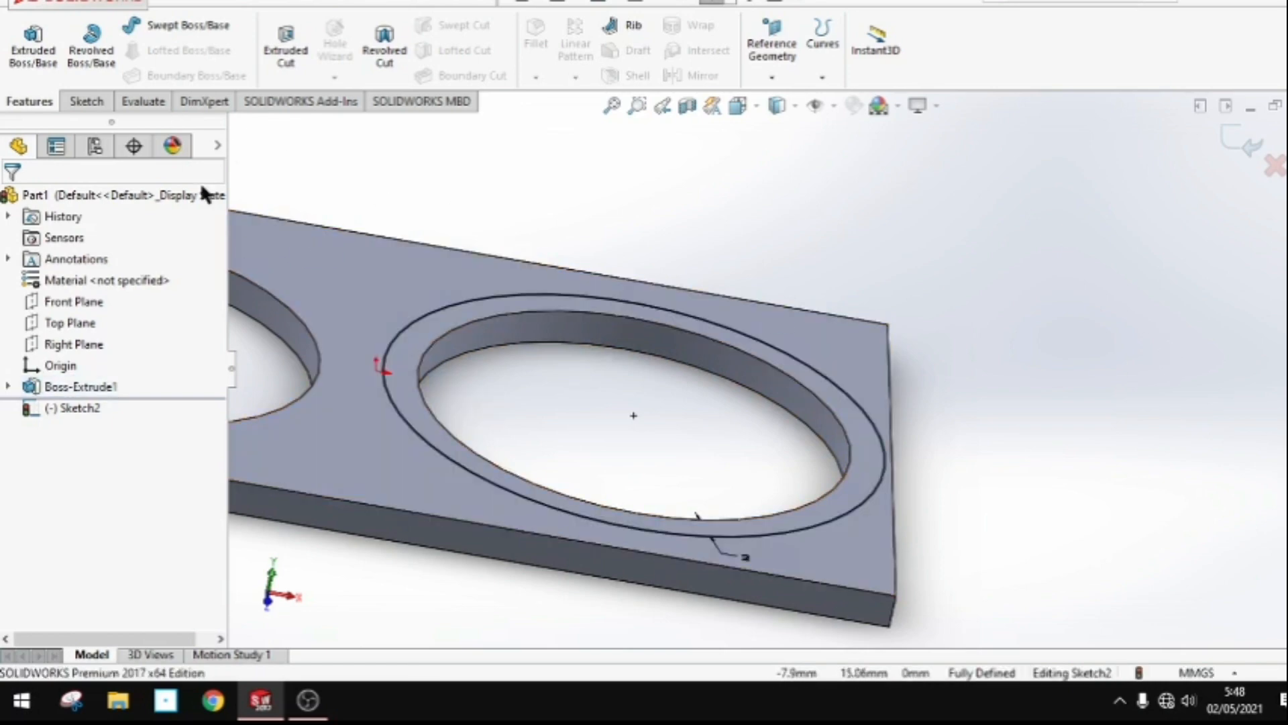
left_click(37, 51)
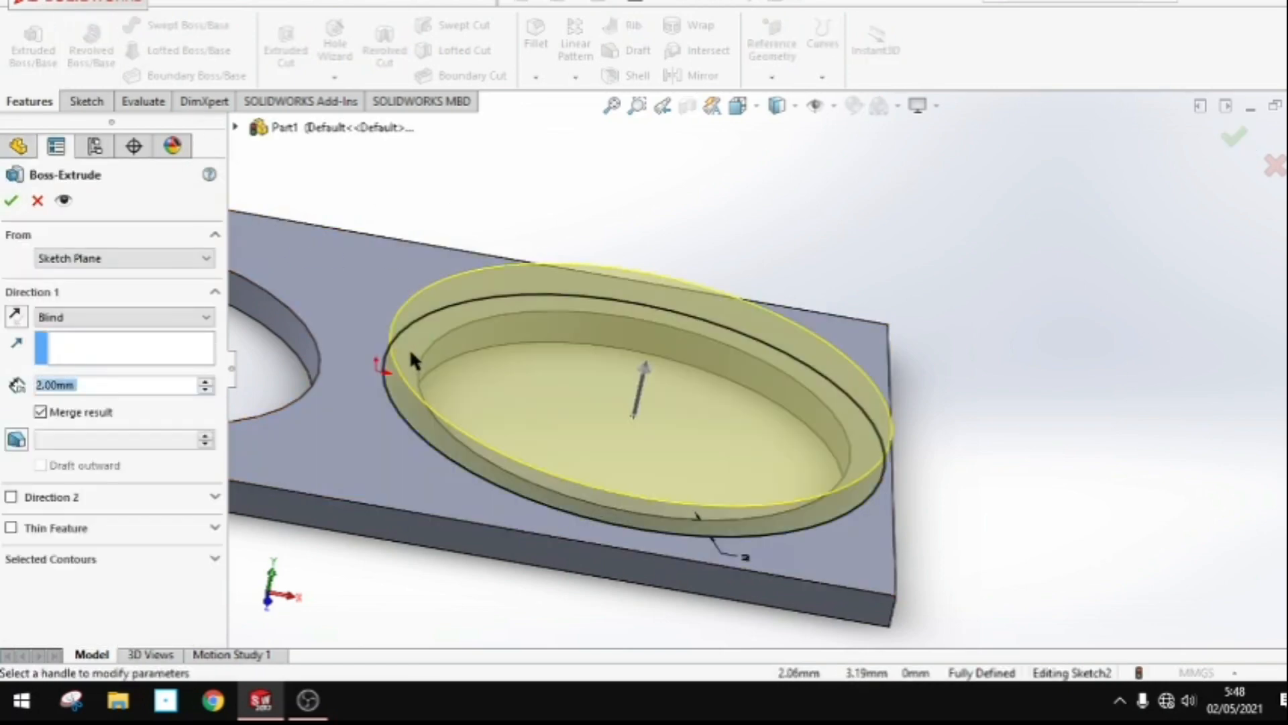
left_click(36, 200)
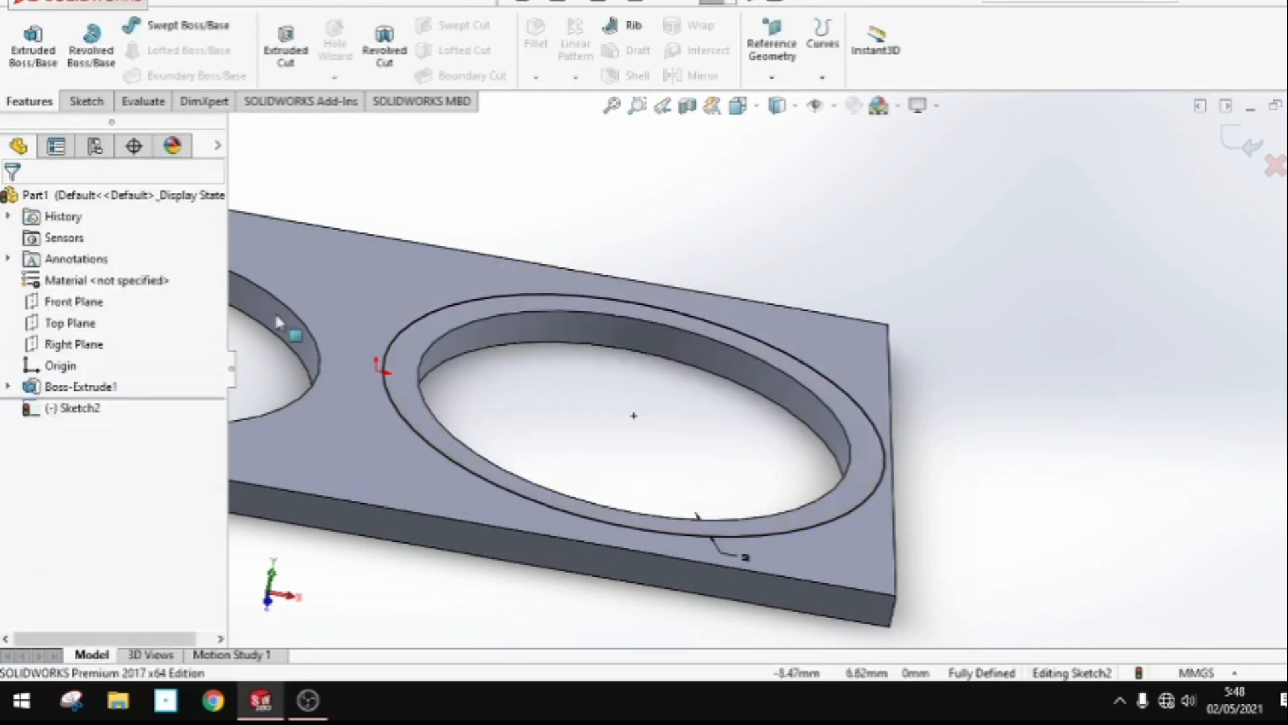
left_click(844, 431)
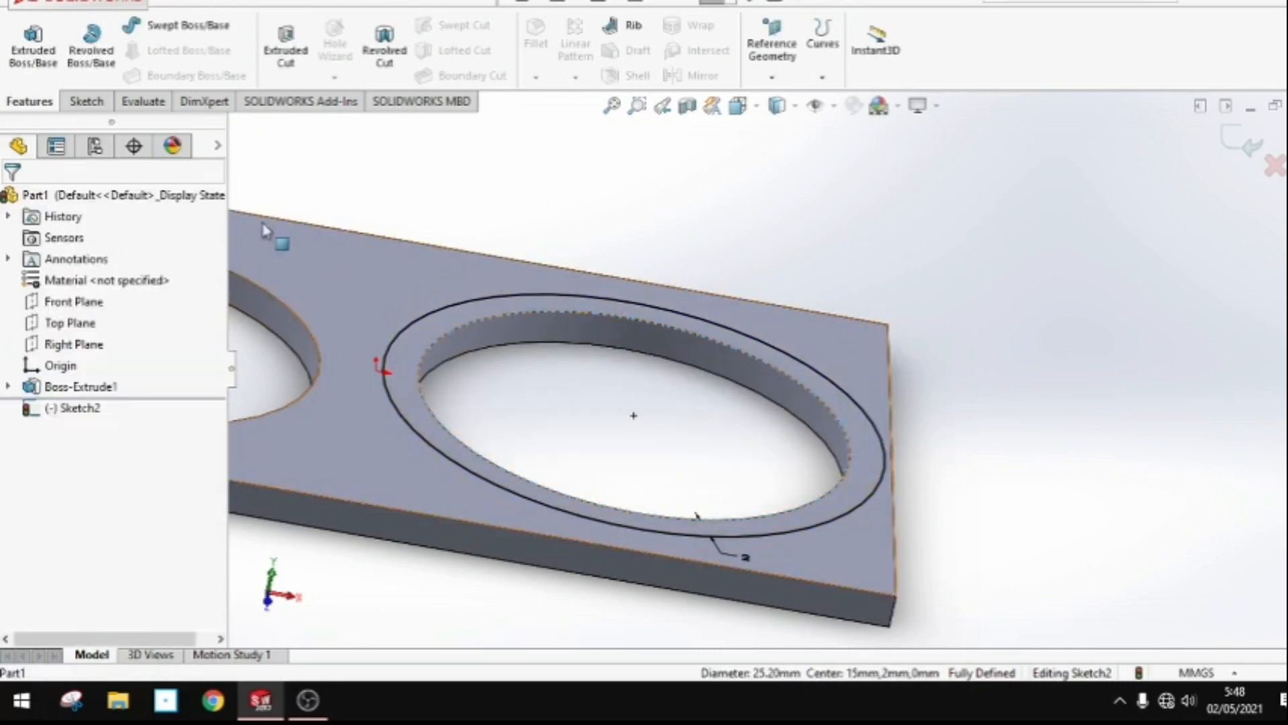
left_click(654, 324)
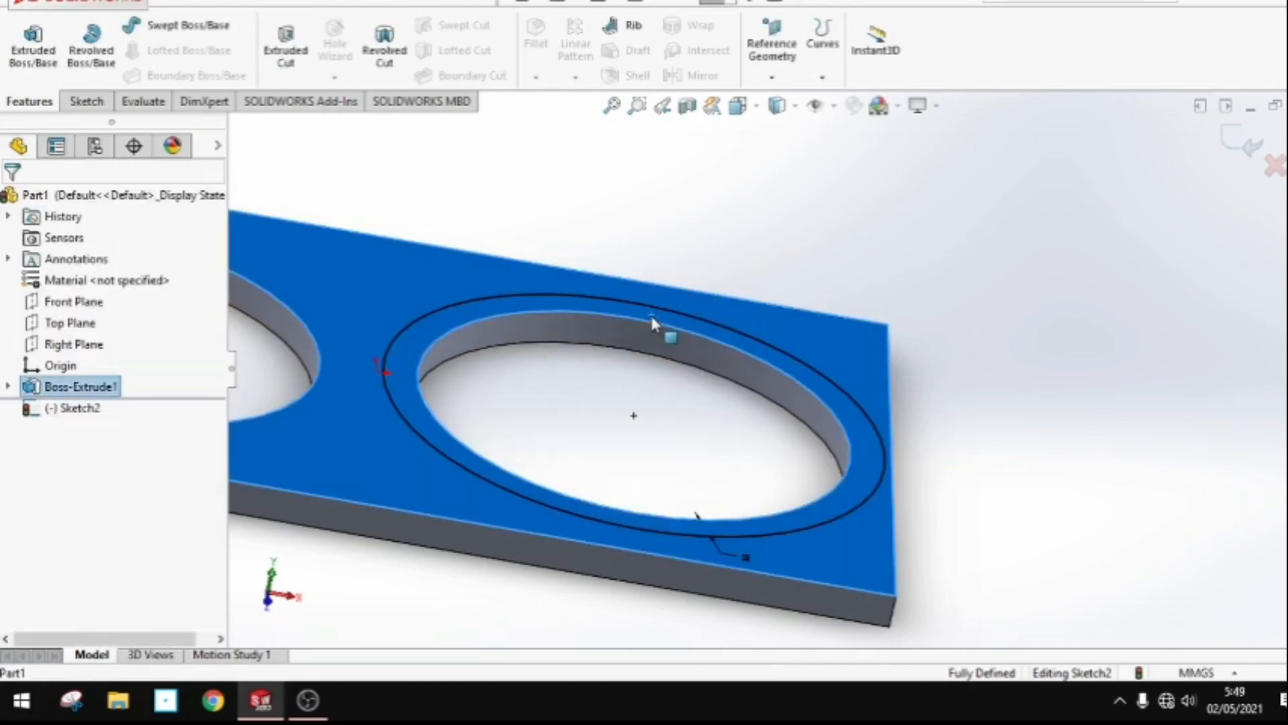
left_click(1131, 351)
left_click(839, 414)
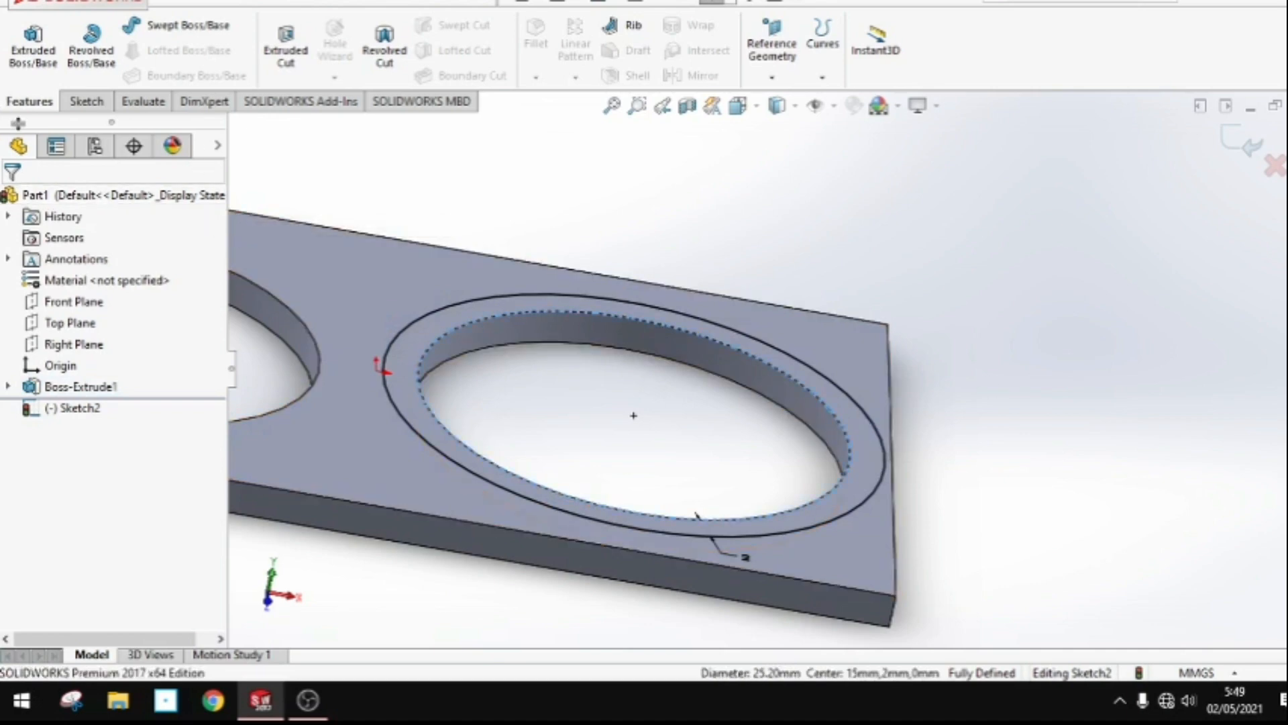
Sketch a perimeter circle that coincides with the upper edge of the 25.2 mm hole.
left_click(87, 100)
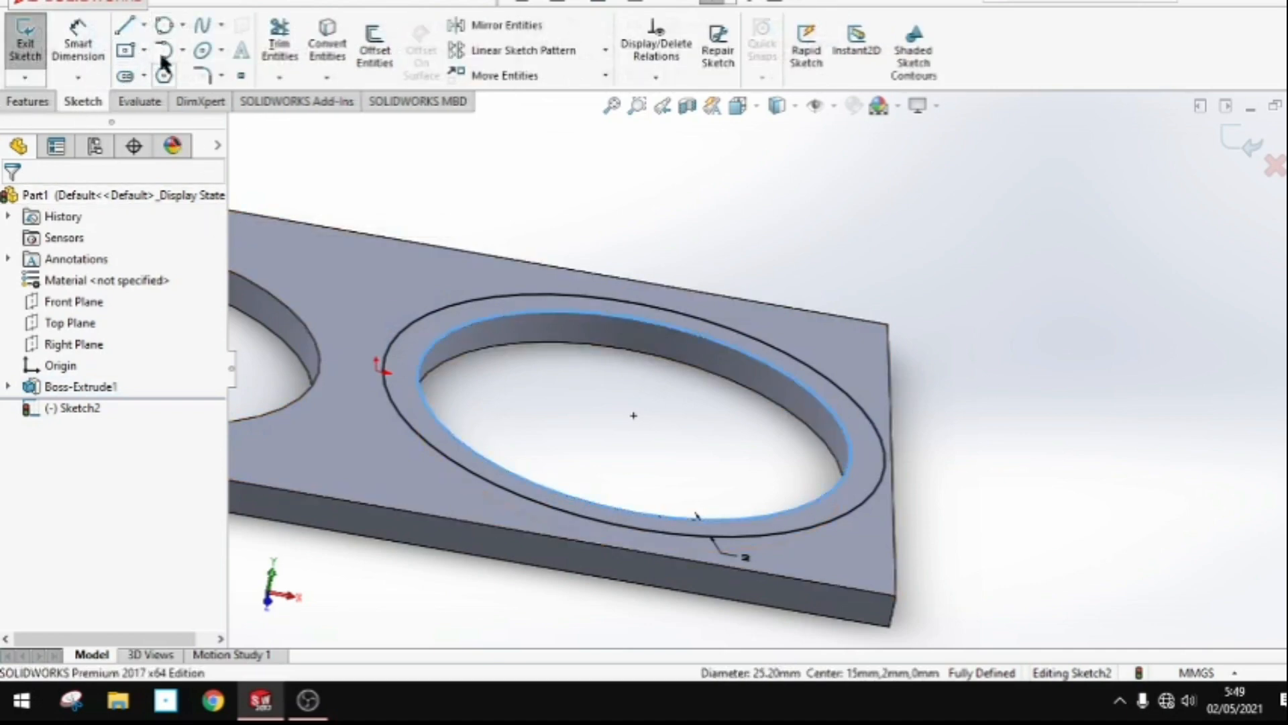
left_click(165, 28)
left_click(497, 317)
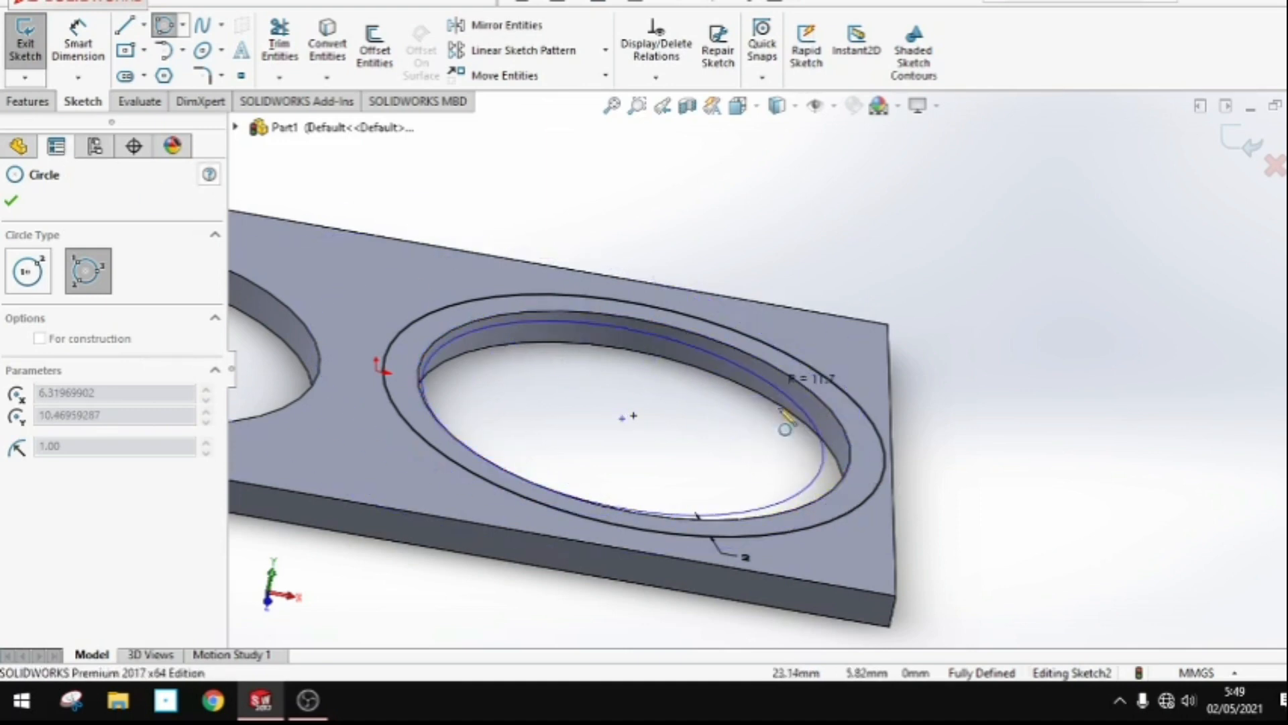
left_click(848, 471)
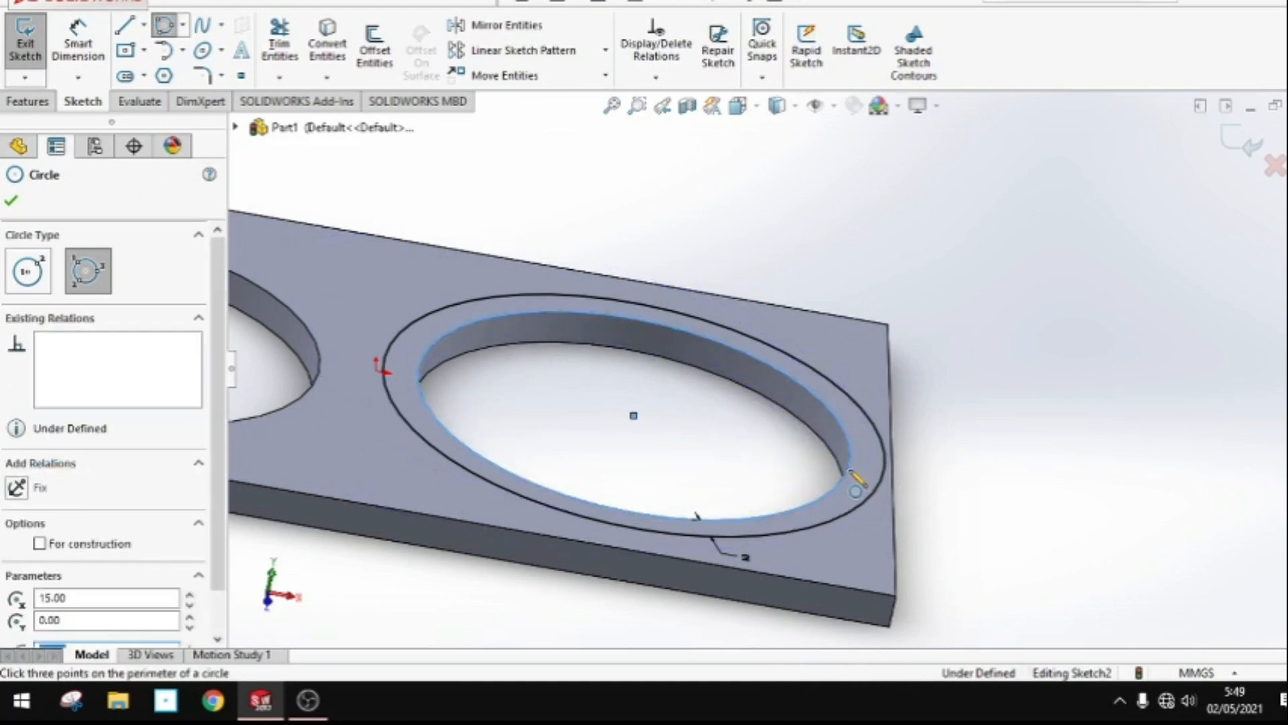
Extrude the ring between the two sketched circles as a blind boss 3 mm high, merged with the plate.
left_click(23, 100)
left_click(32, 44)
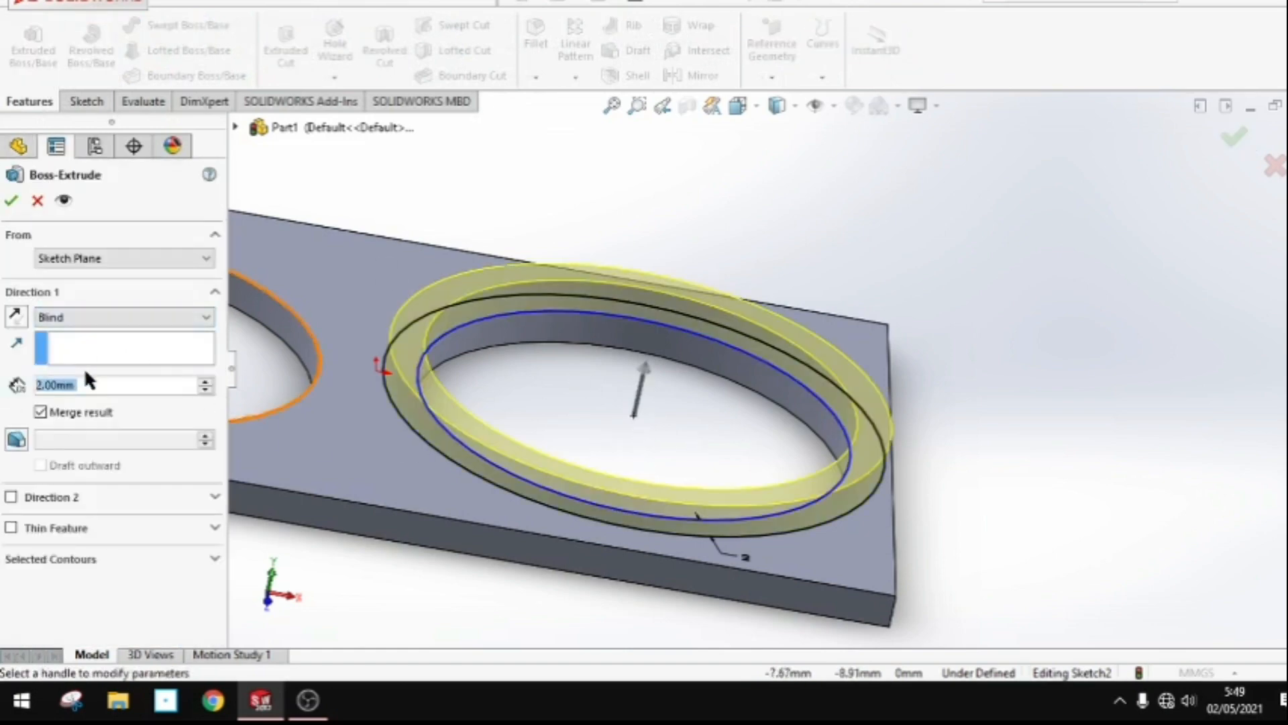
type("3")
left_click(12, 200)
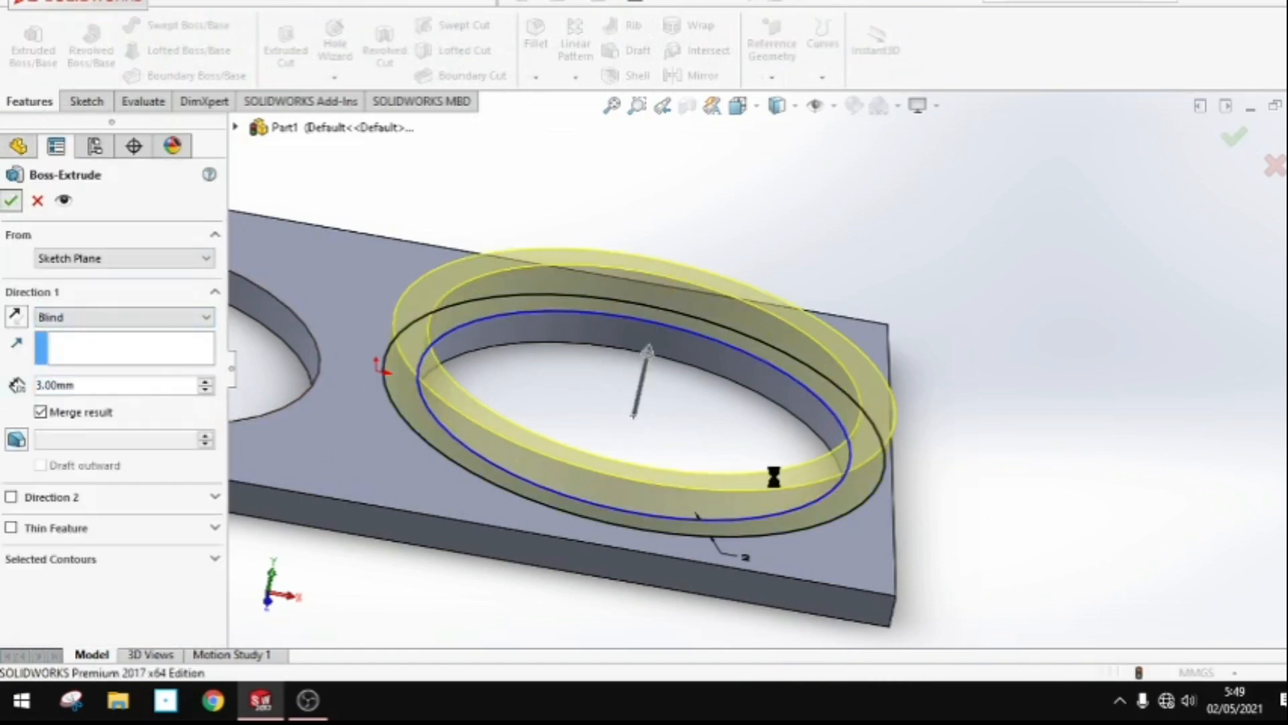
scroll(698, 503, "up", 3)
middle_click_drag(467, 443, 438, 575)
scroll(654, 359, "up", 3)
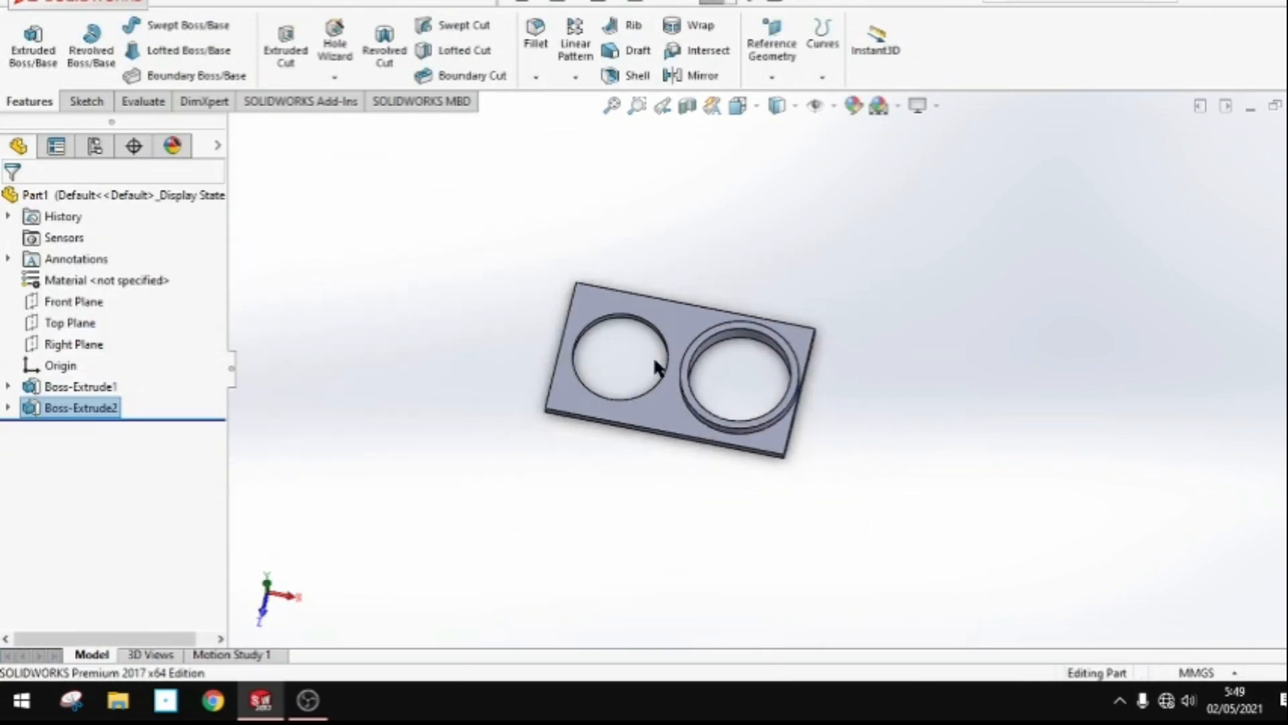
Apply a 2 mm fillet to the outer edge where the raised ring meets the plate.
scroll(655, 362, "down", 3)
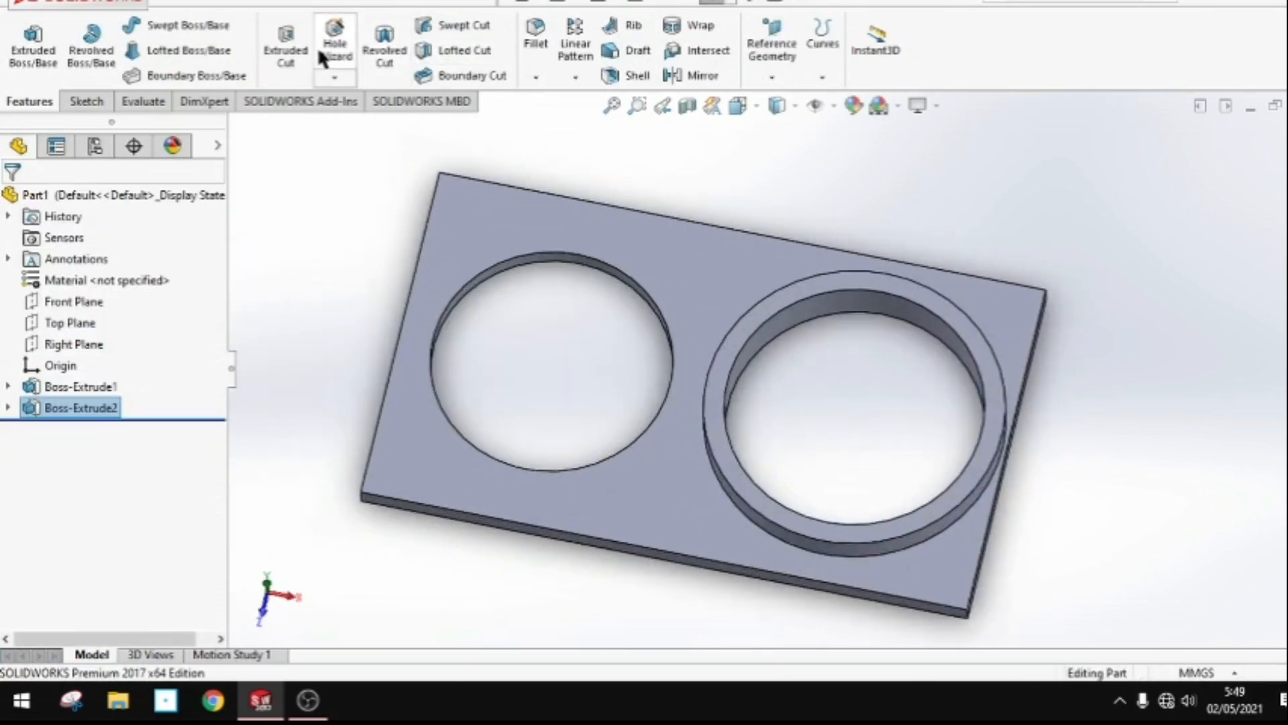
left_click(535, 57)
left_click(731, 505)
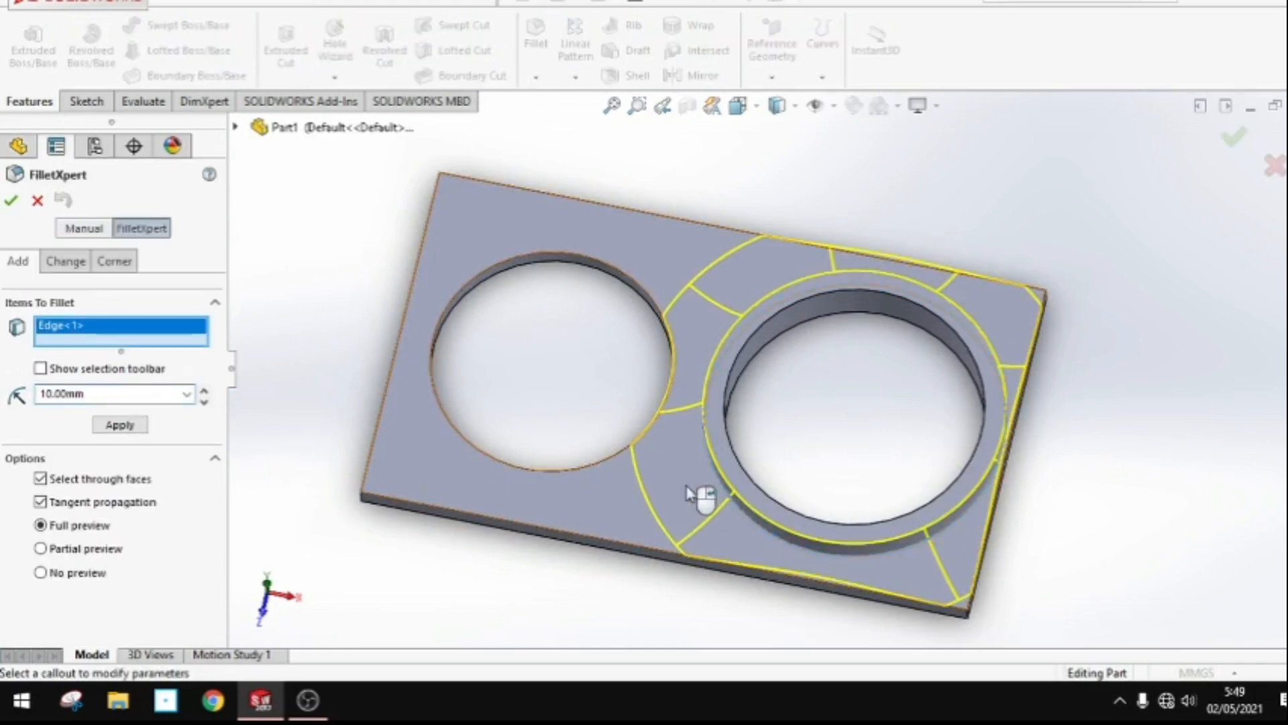
key("Return")
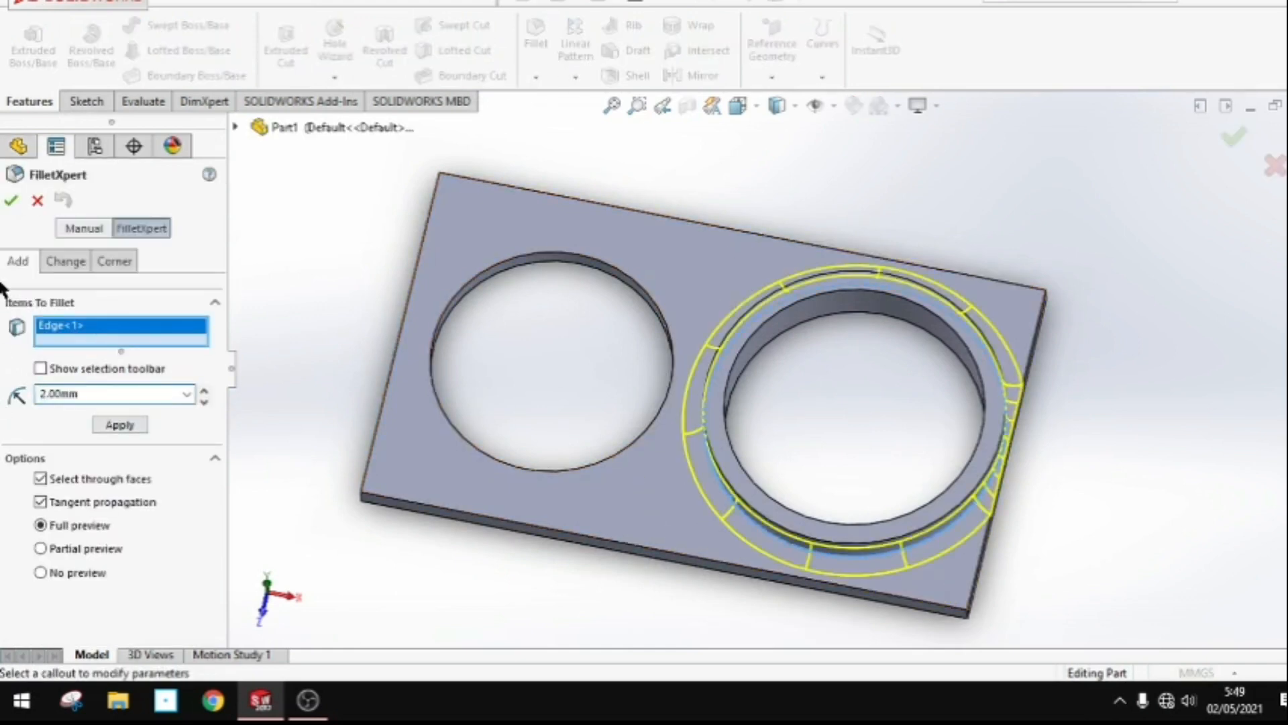
scroll(1063, 586, "up", 2)
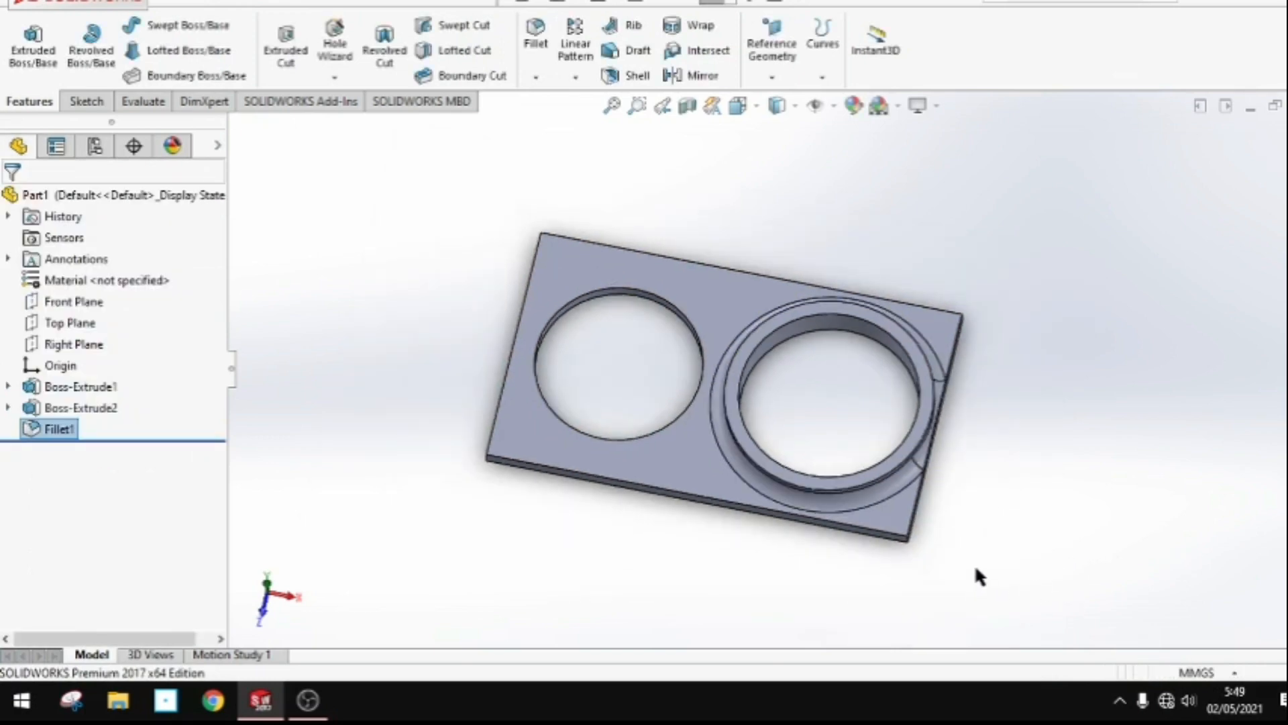
Try a 2 mm fillet on the raised ring's inner upper edge and undo it.
scroll(939, 362, "down", 3)
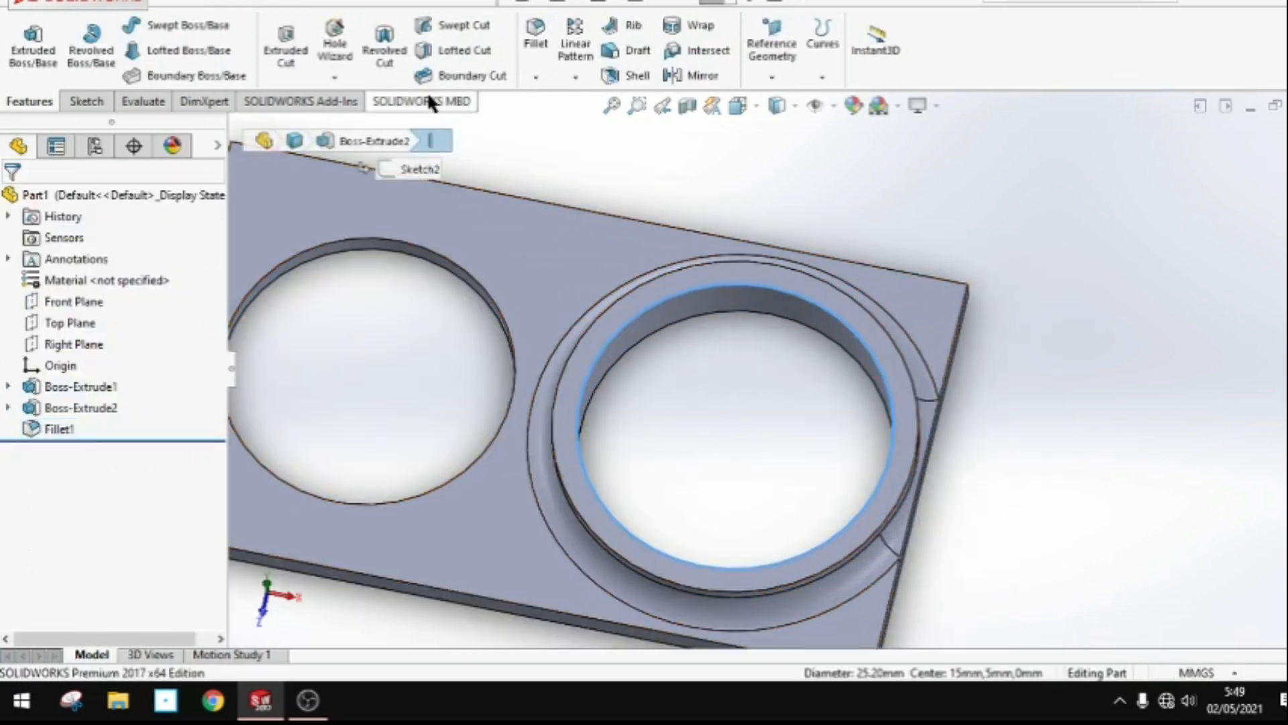
left_click(536, 34)
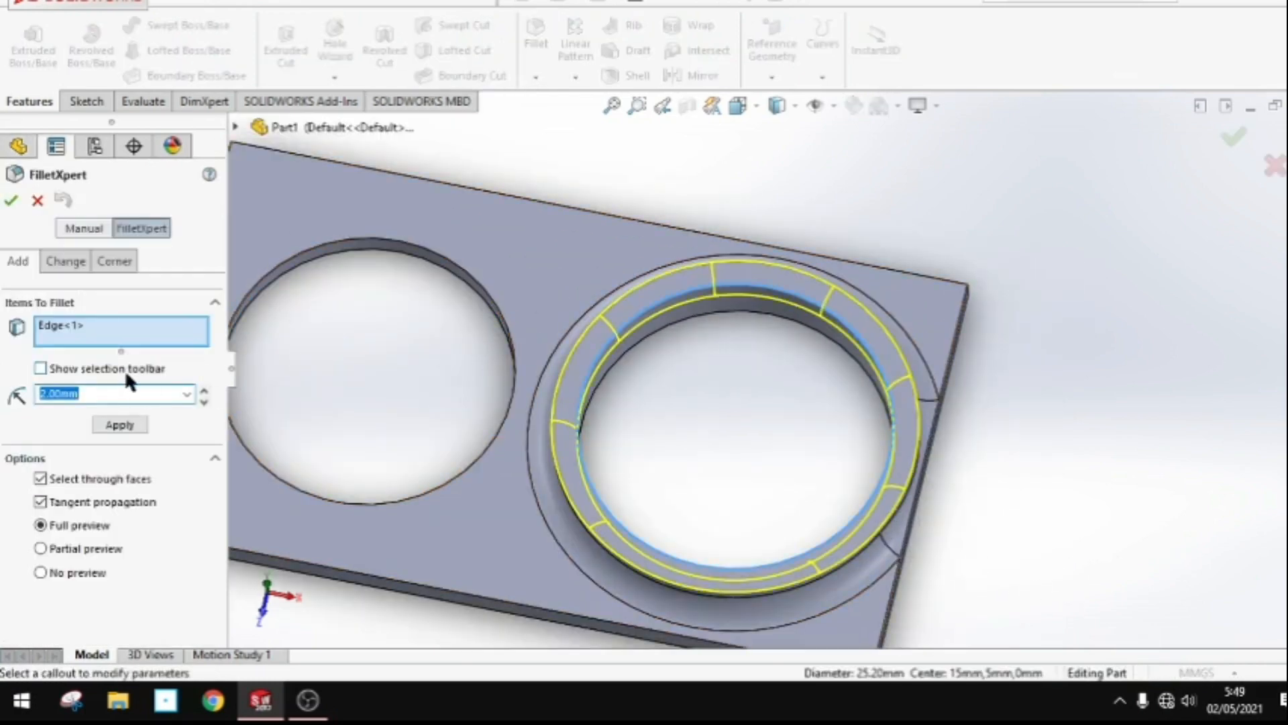
key("Return")
middle_click_drag(1040, 573, 1093, 415)
key("ctrl+z")
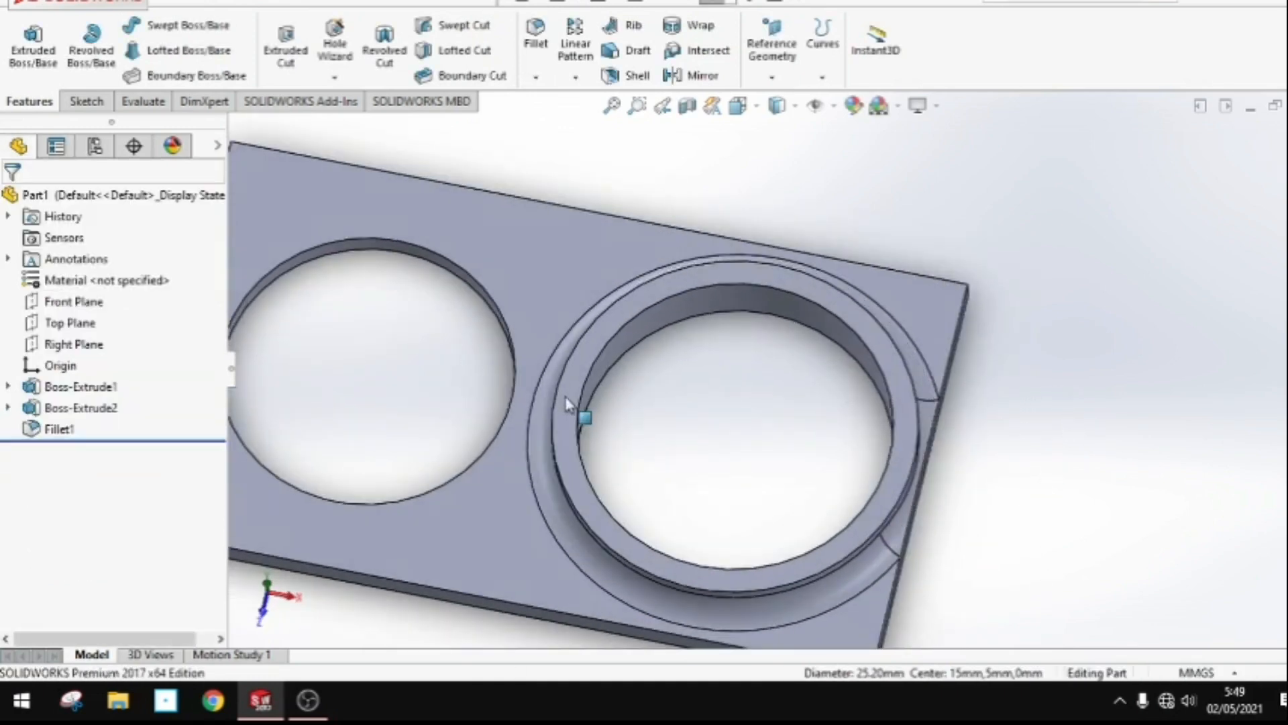
Start a new sketch on the plate's long back side face and view that face straight on.
middle_click_drag(608, 517, 466, 610)
right_click(566, 368)
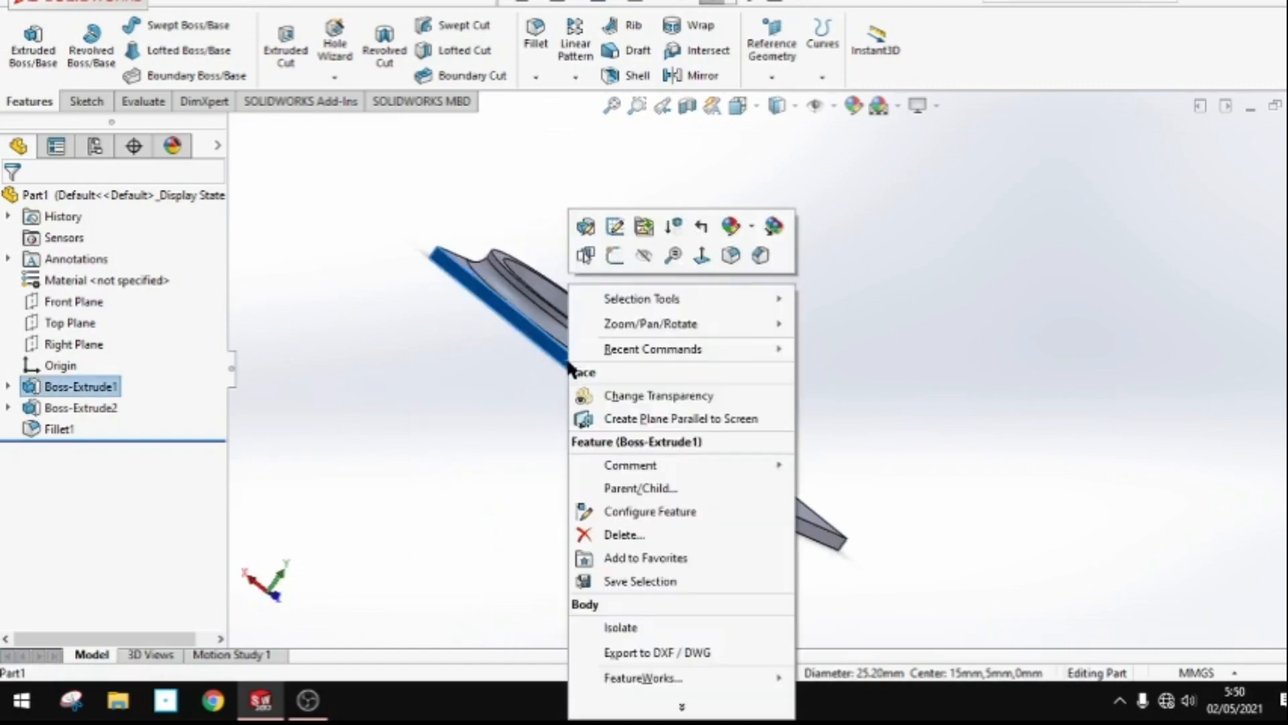
left_click(615, 255)
key("space")
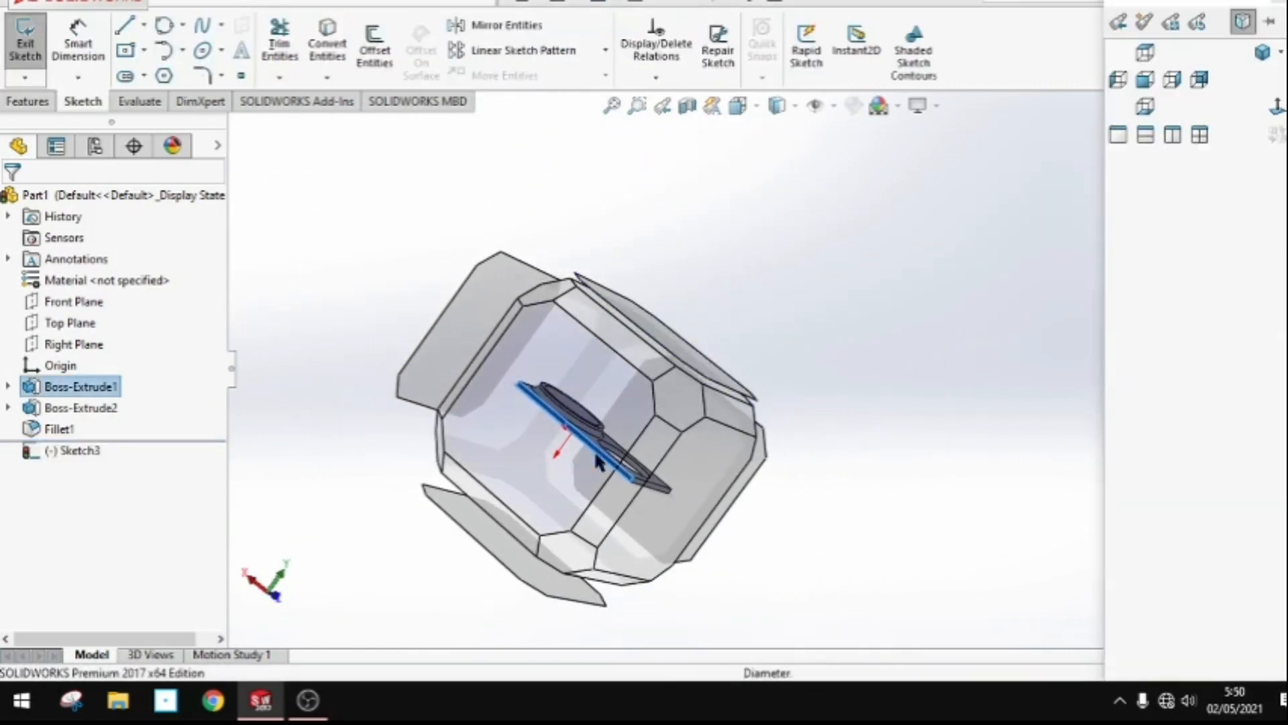
left_click(593, 449)
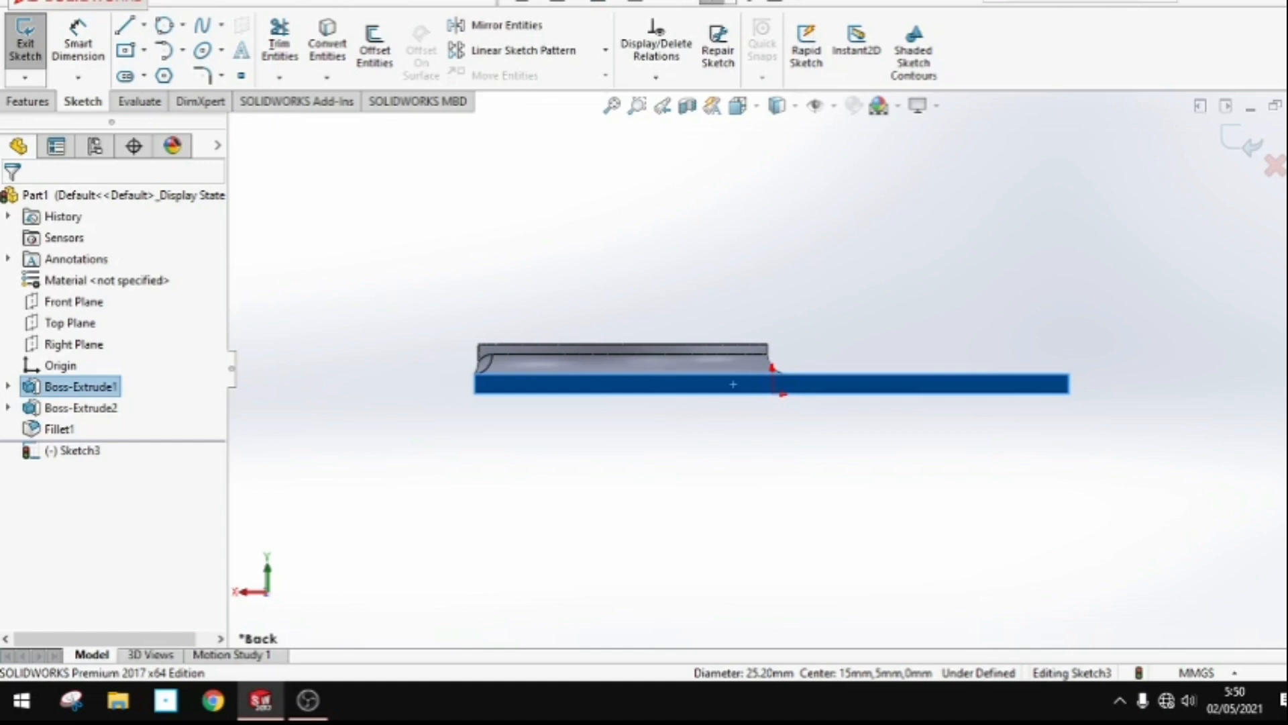
Sketch a corner rectangle about 20 mm wide and 26 mm tall, rising from the bottom edge of the plate's back face.
left_click(125, 50)
left_click(144, 50)
left_click(167, 74)
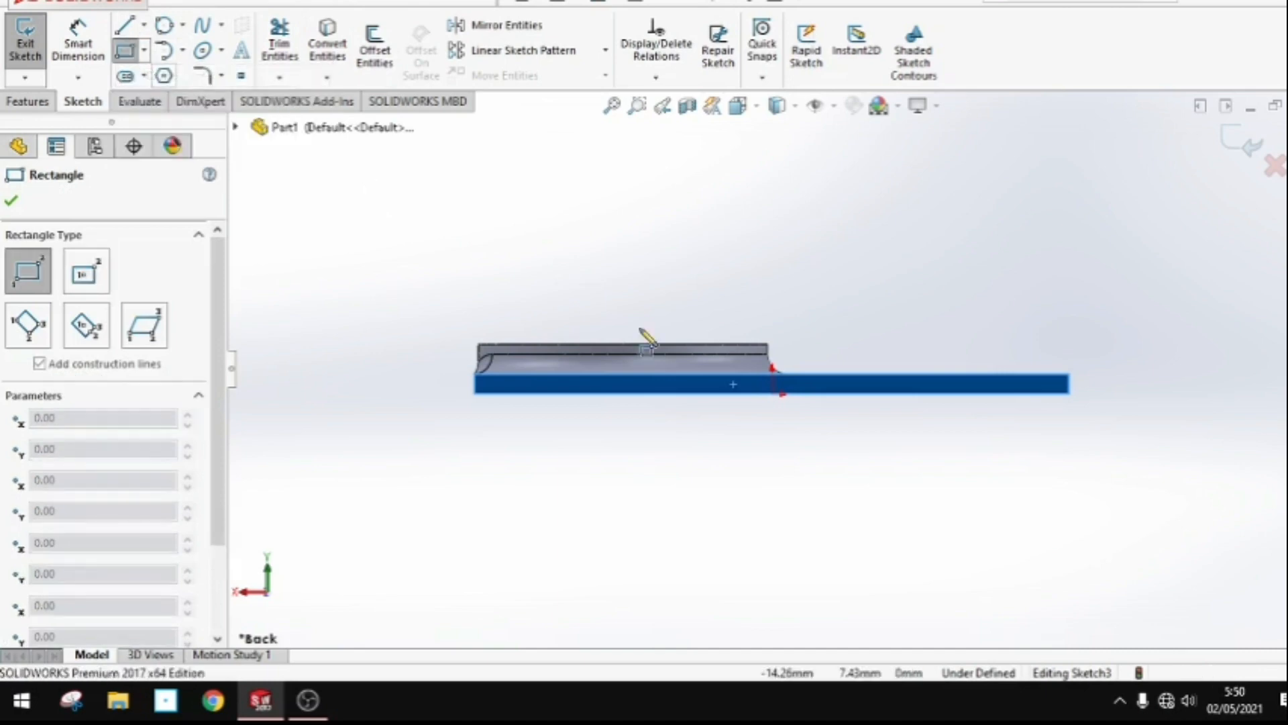
left_click(867, 394)
left_click(667, 140)
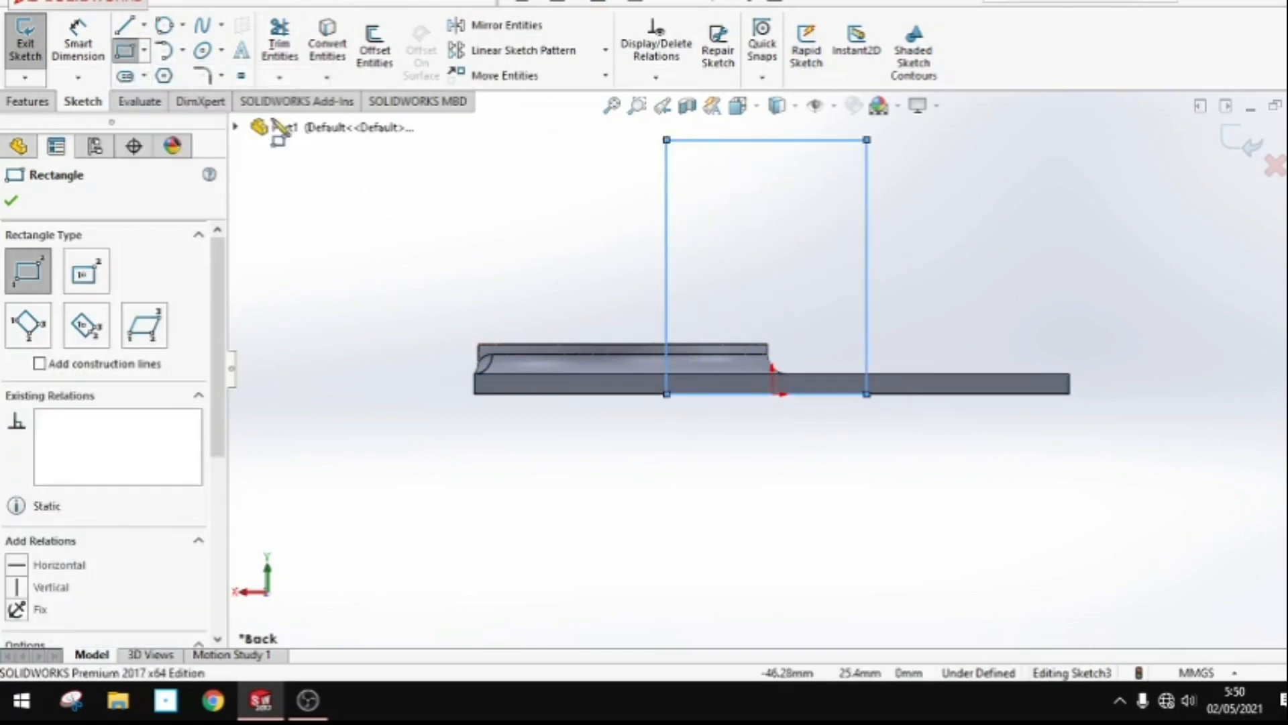
Dimension the rectangle to a height of 26 mm and a width of 20 mm.
left_click(78, 44)
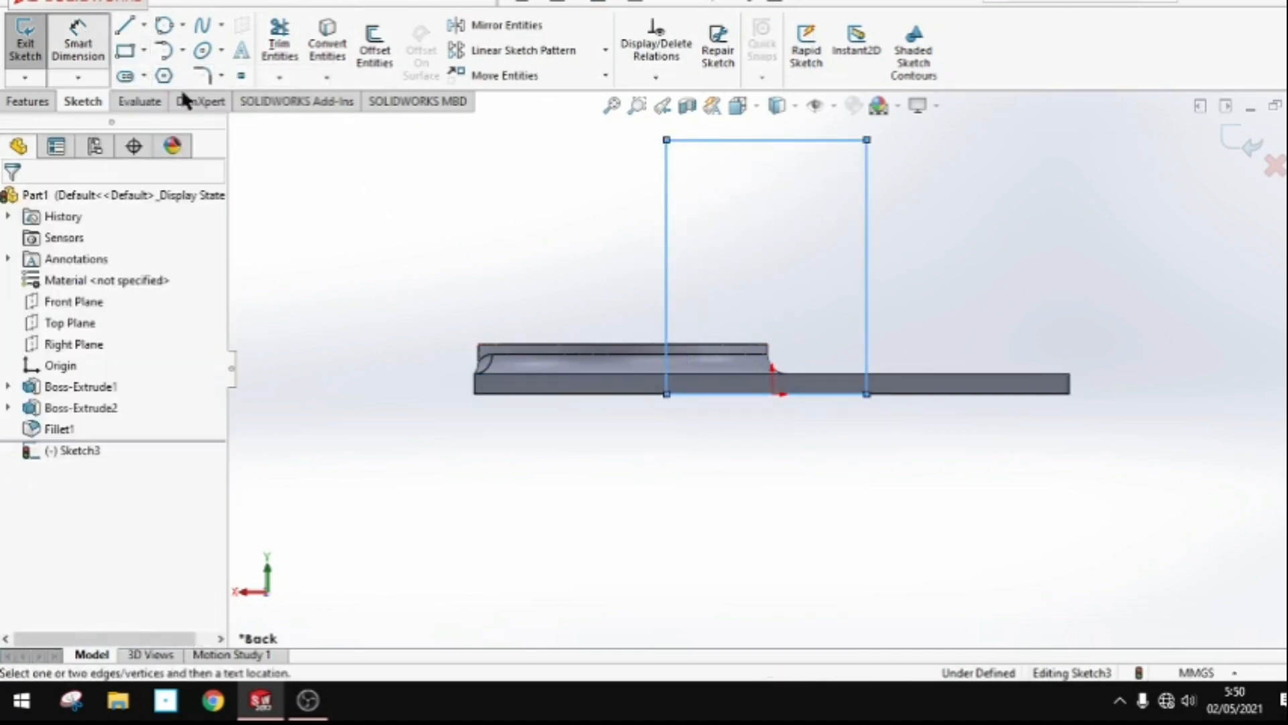
left_click(667, 267)
left_click(595, 264)
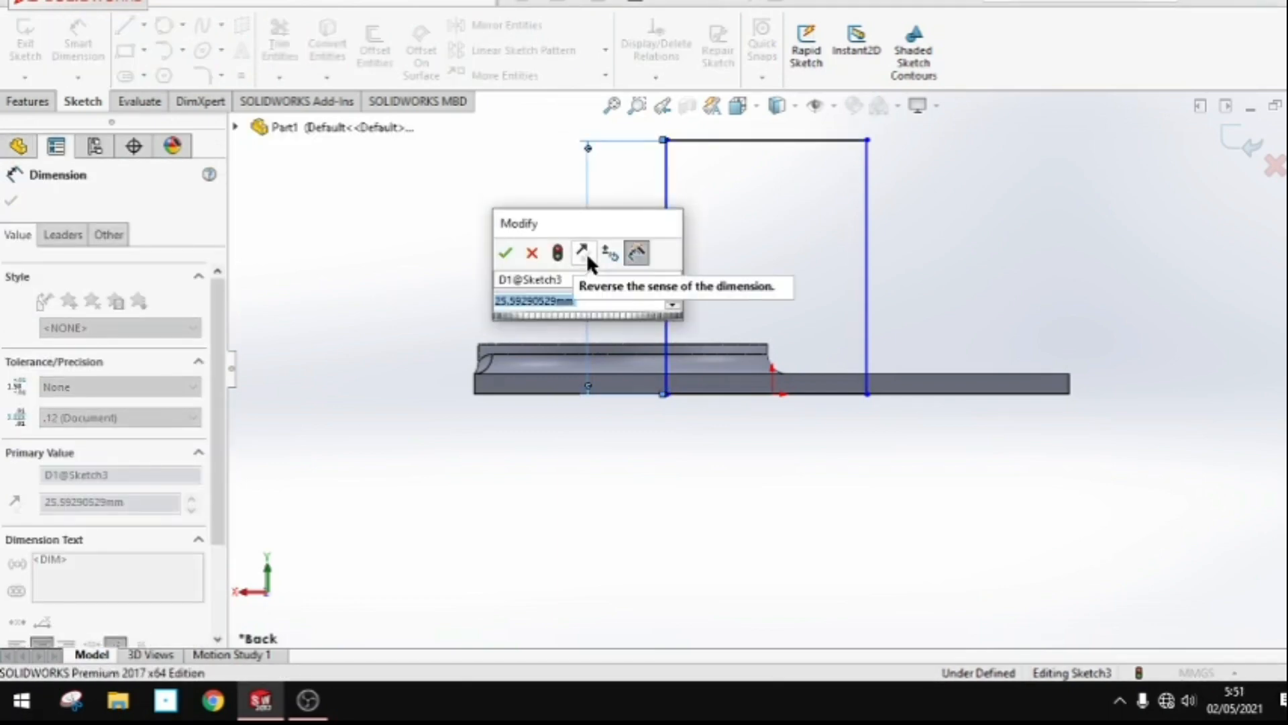
type("26")
key("Return")
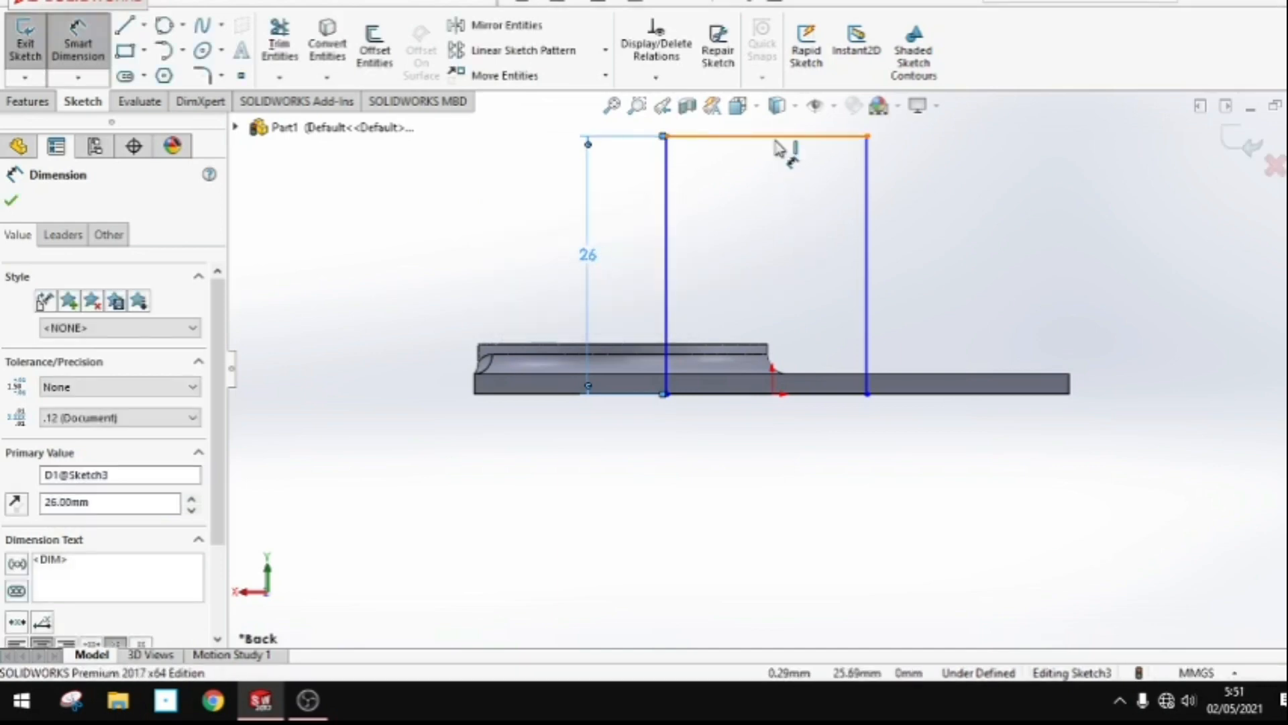
left_click(778, 147)
left_click(772, 214)
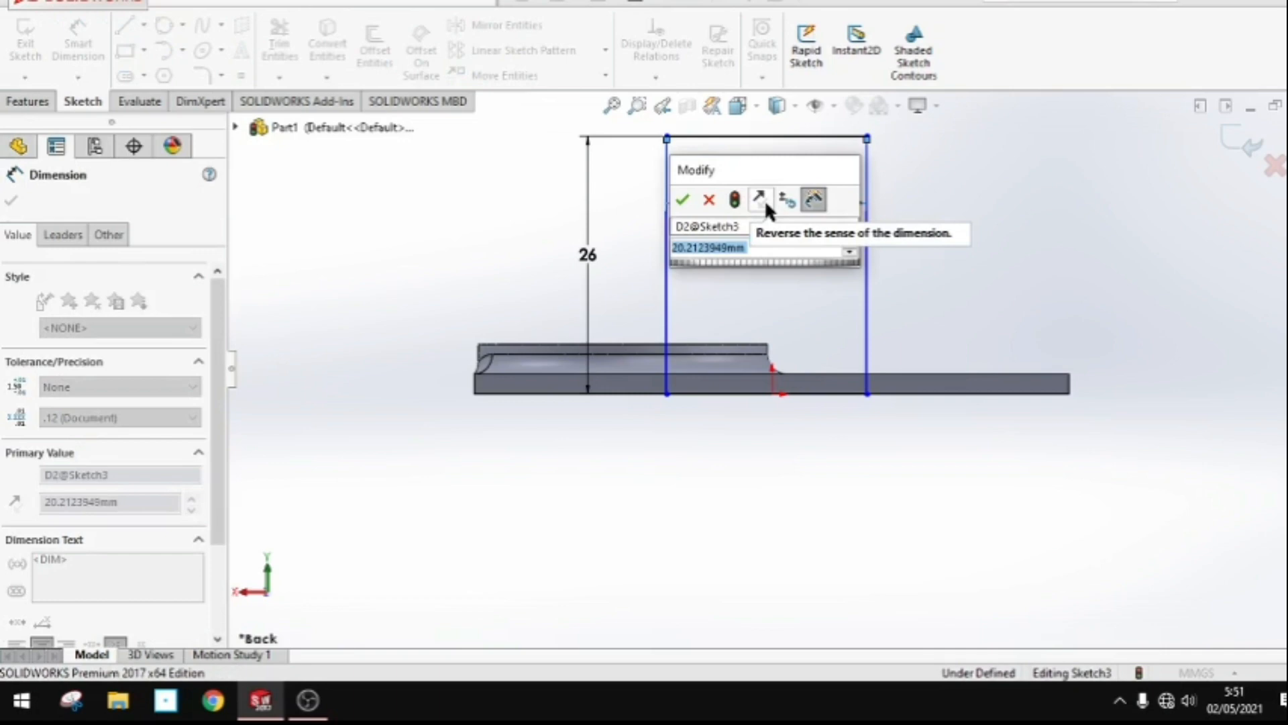
type("20")
key("Return")
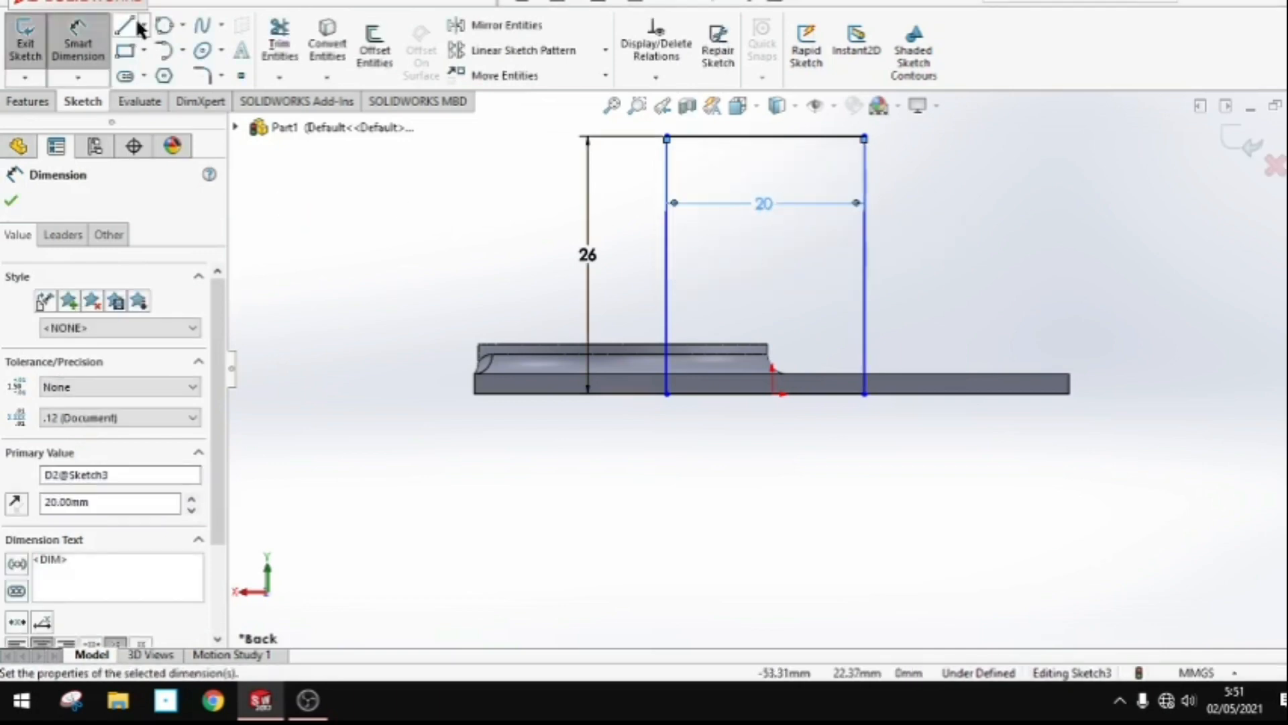
Draw a vertical construction line through the origin, crossing the rectangle's base.
left_click(134, 27)
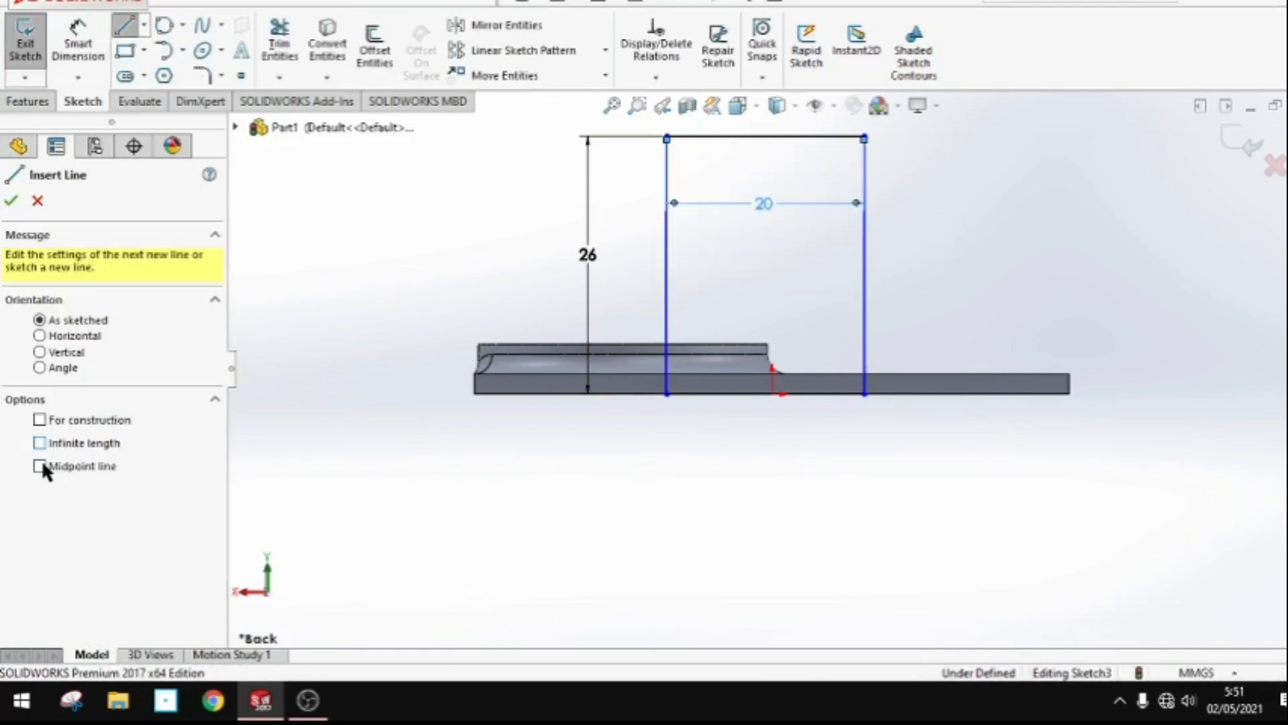
left_click(39, 420)
left_click(772, 393)
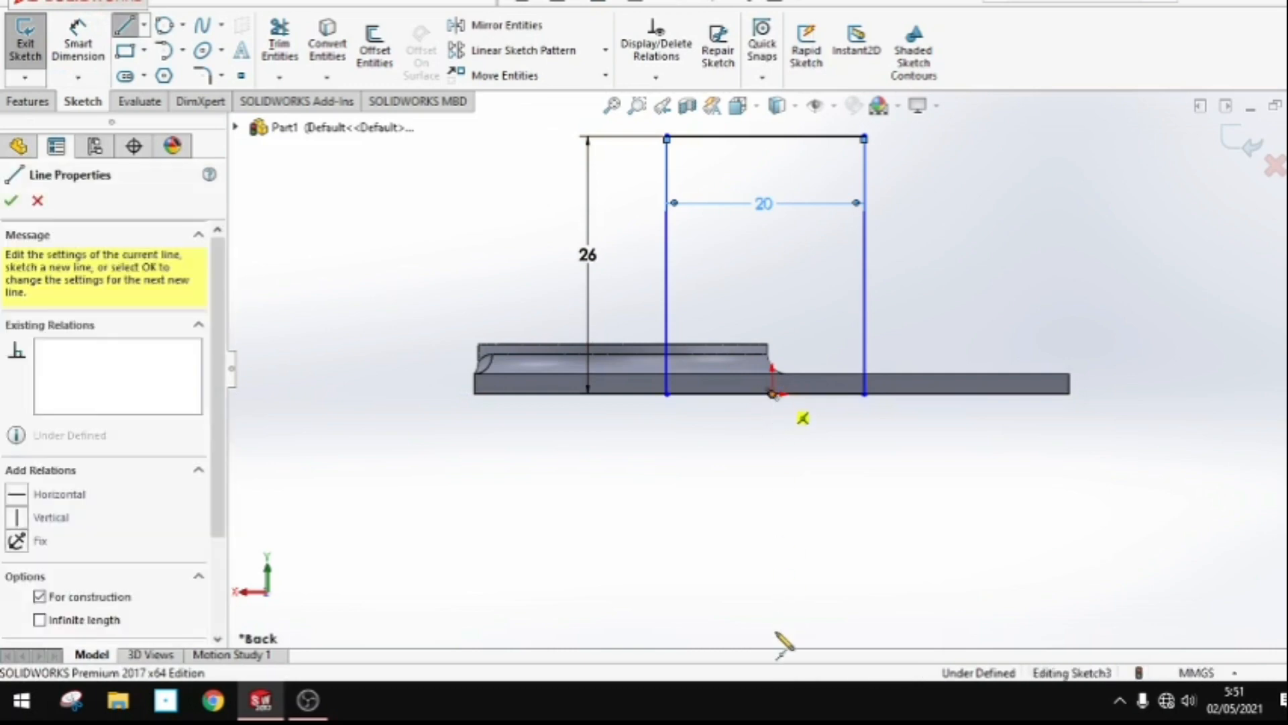
left_click(772, 611)
key("Escape")
Make the rectangle's two vertical sides symmetric about the vertical construction line.
left_click(865, 296)
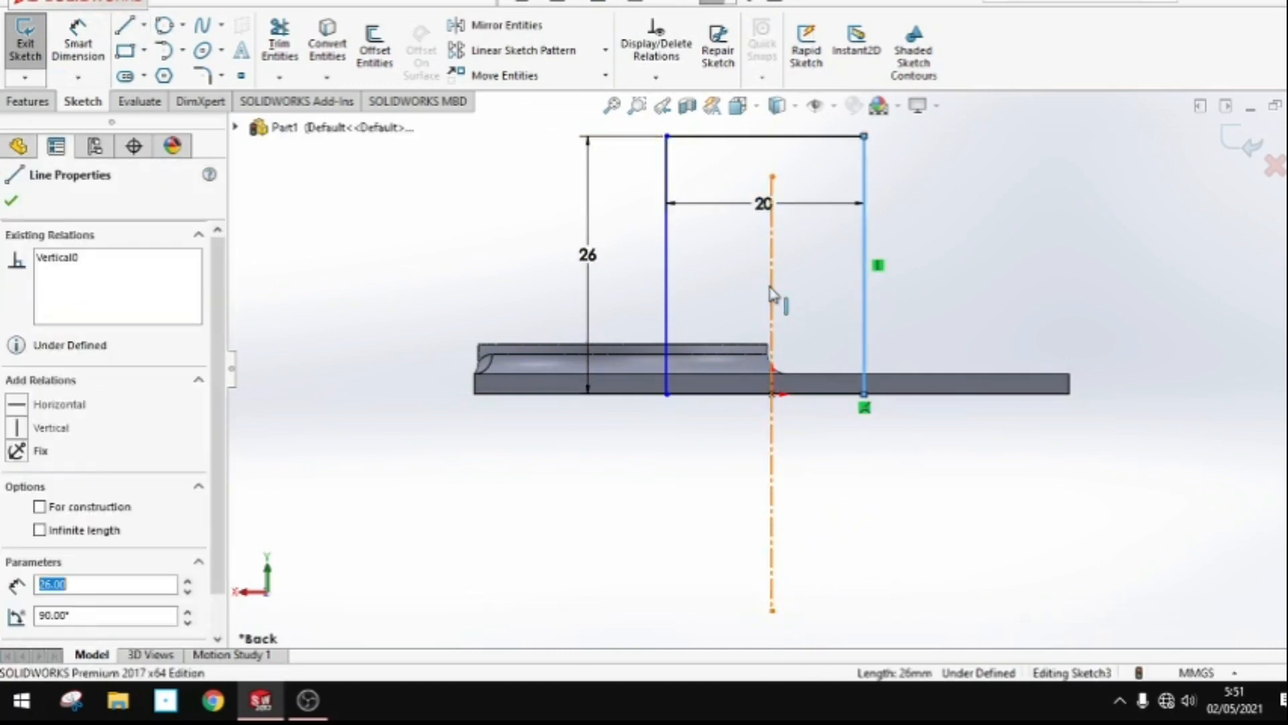
left_click(771, 288, "ctrl")
left_click(667, 295, "ctrl")
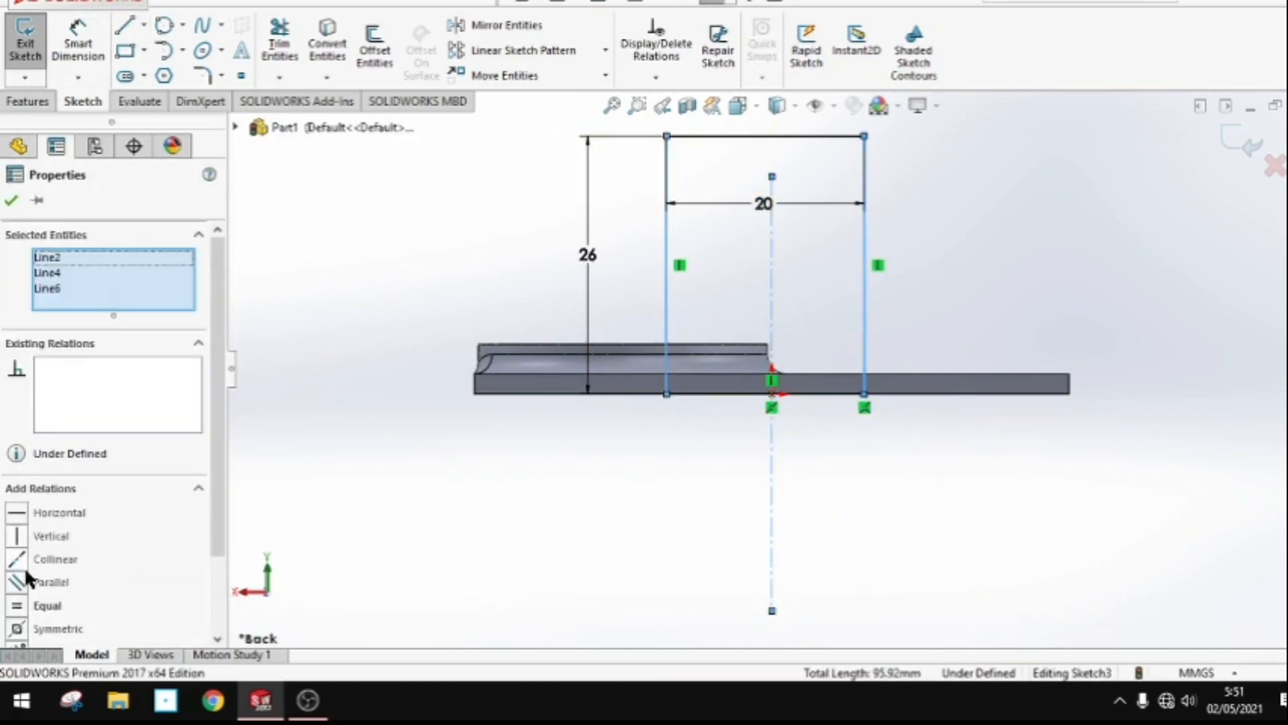
left_click(18, 628)
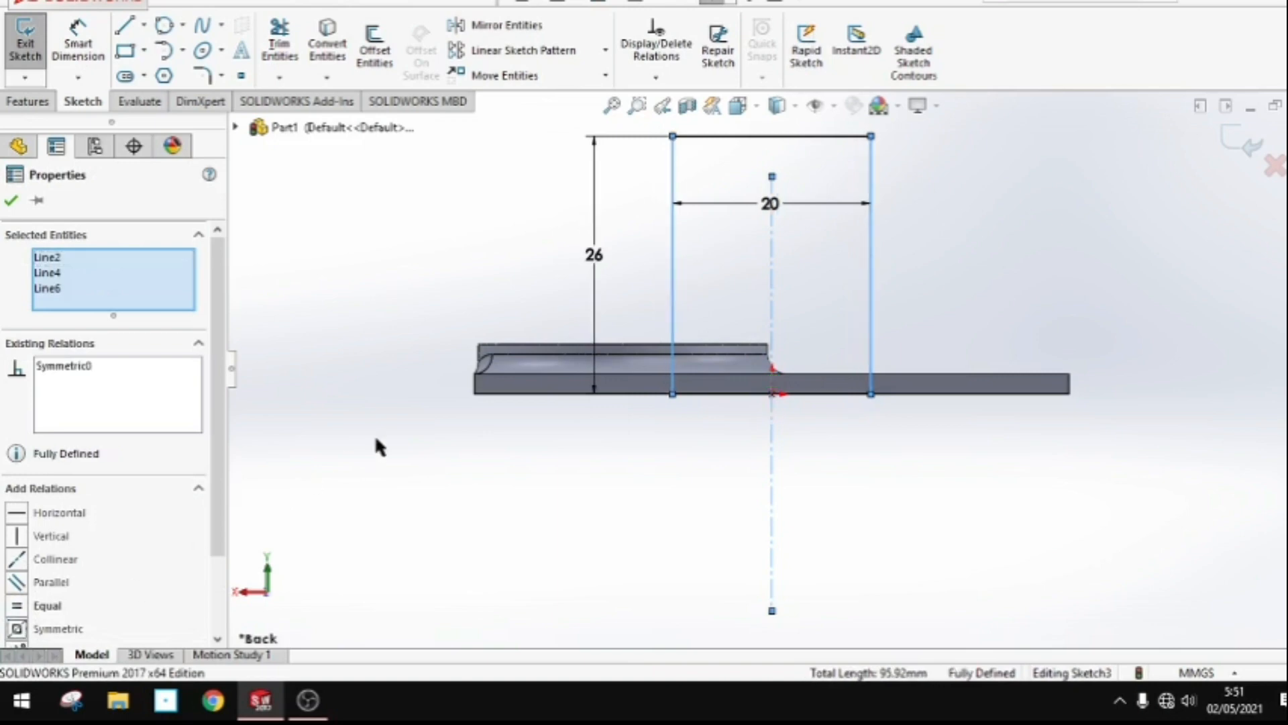
left_click(12, 198)
key("f")
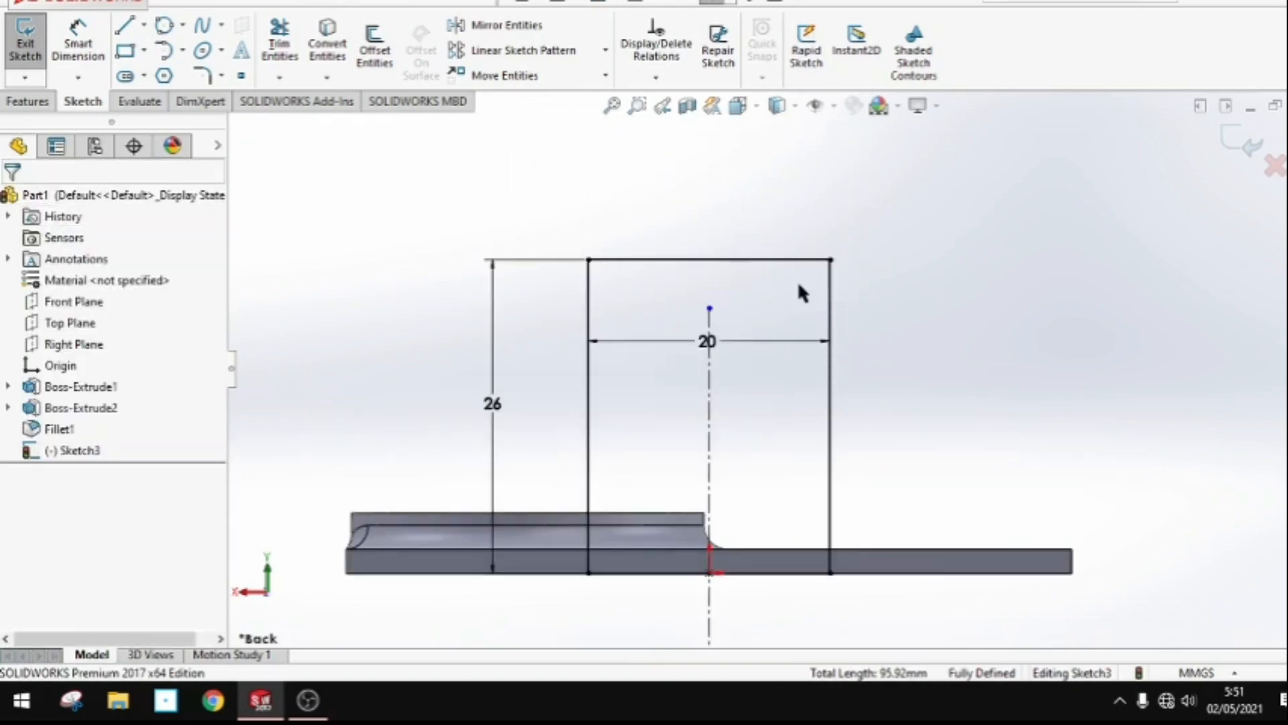
Extrude the back-face rectangle as a blind boss 3 mm deep, merged with the plate.
scroll(797, 281, "up", 2)
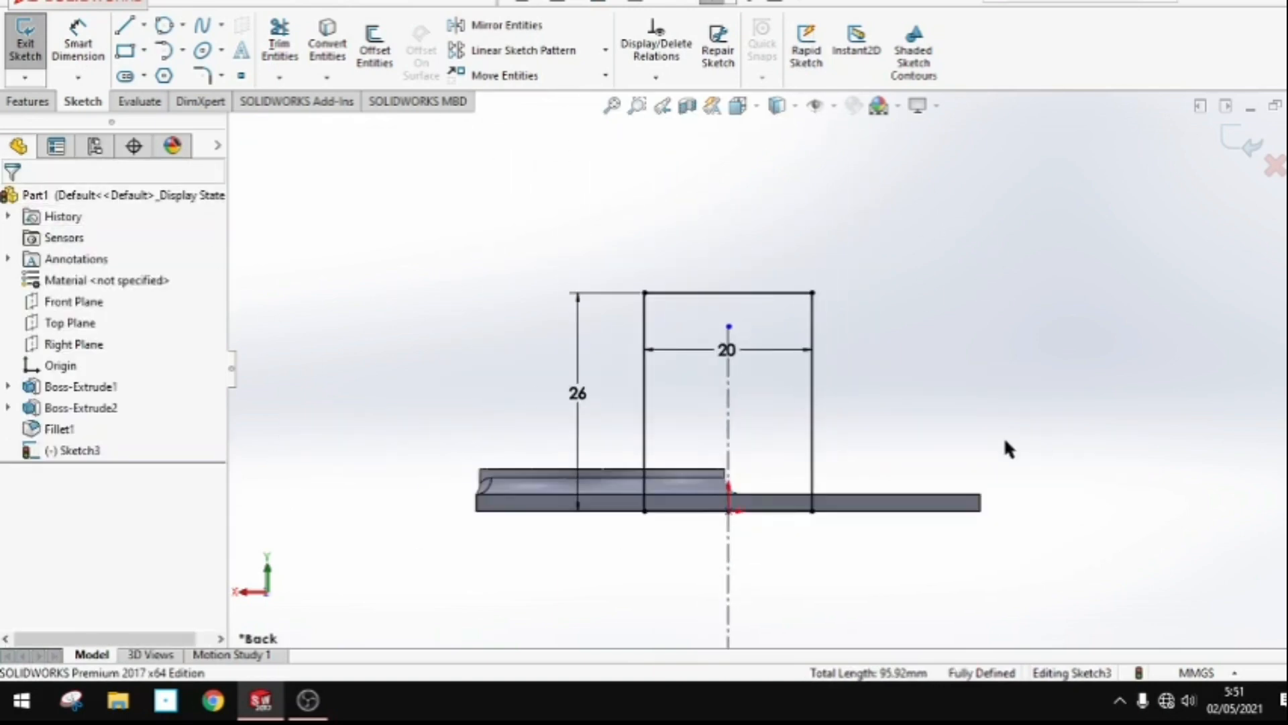
left_click(27, 101)
left_click(33, 44)
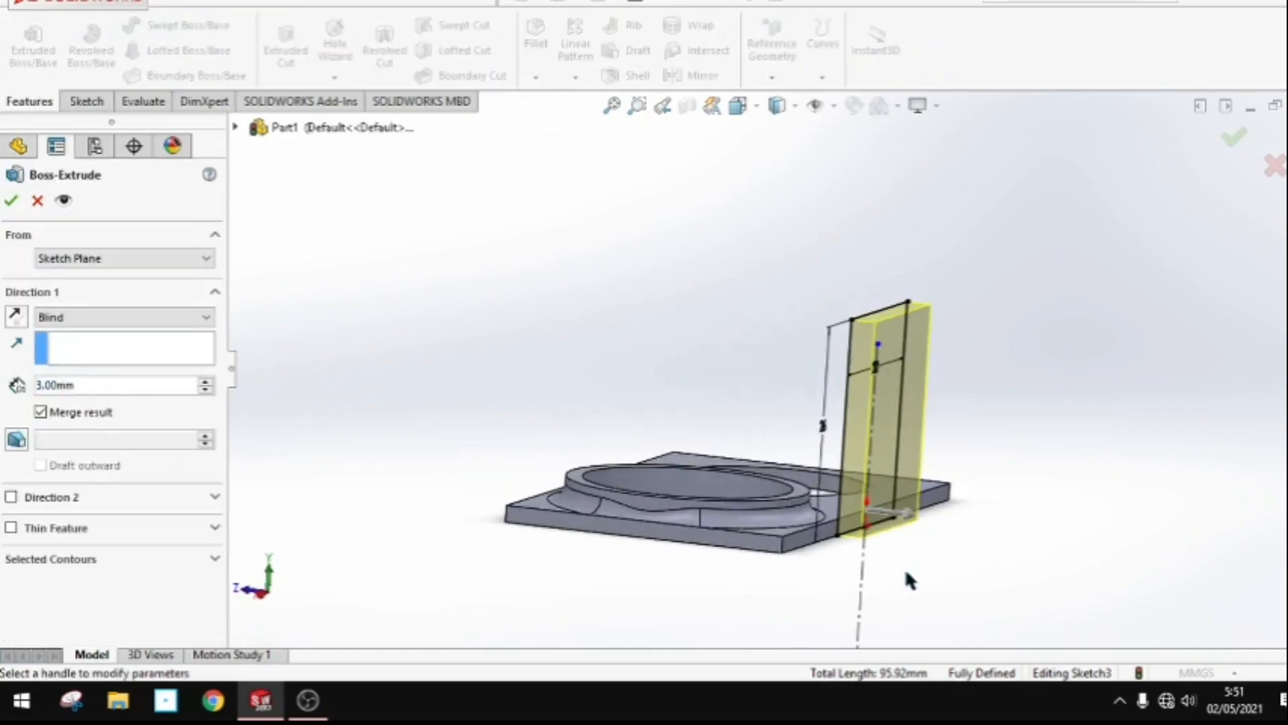
left_click(11, 200)
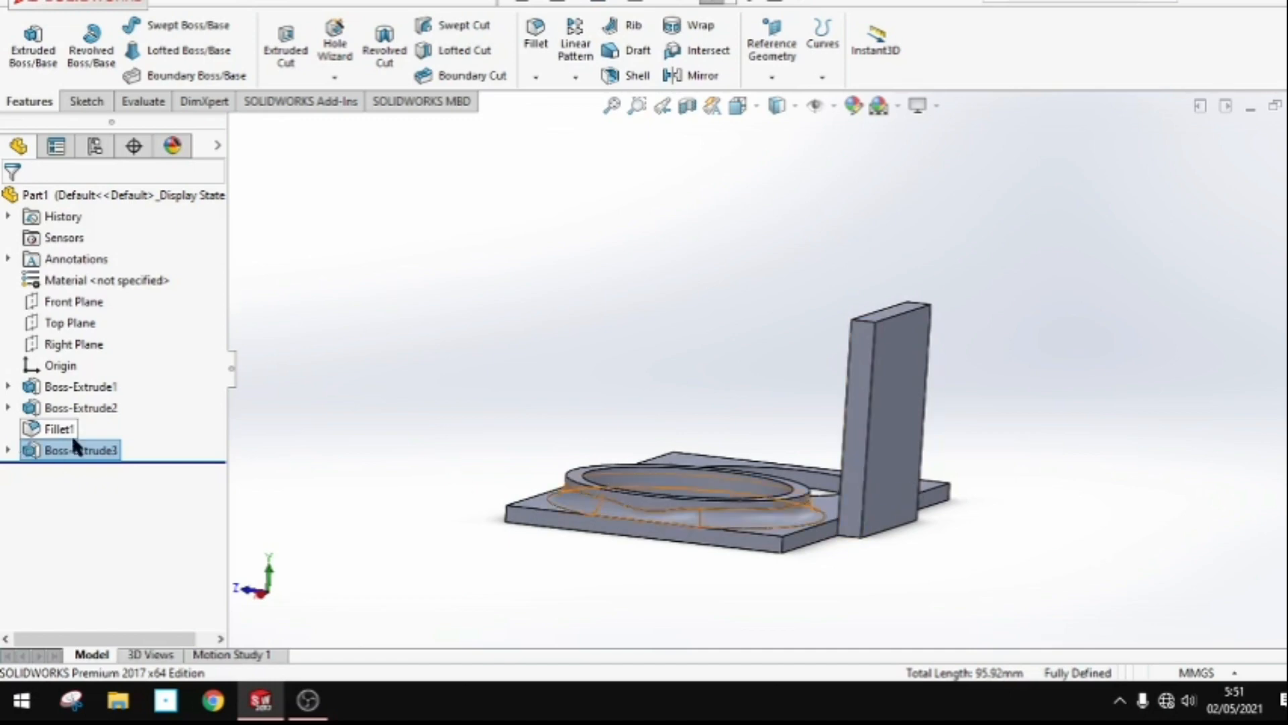
Edit the upright boss extrusion and set its depth to 5 mm.
right_click(79, 453)
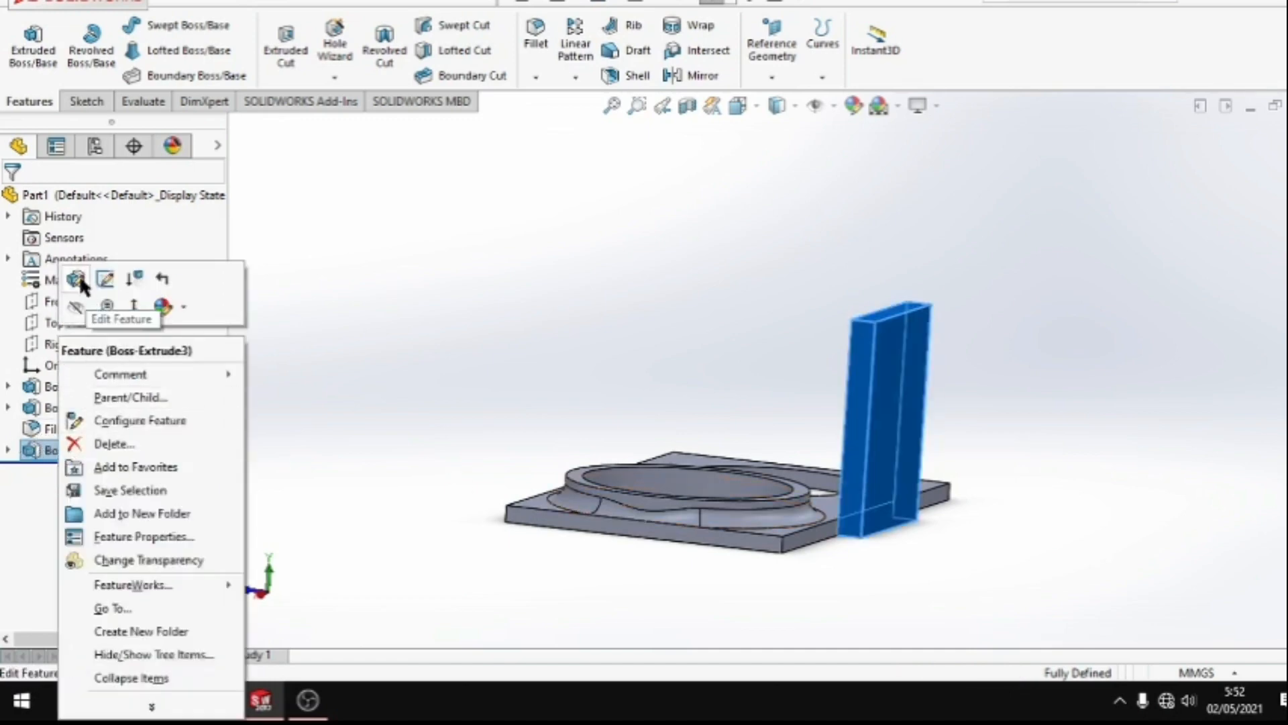
left_click(109, 279)
type("5")
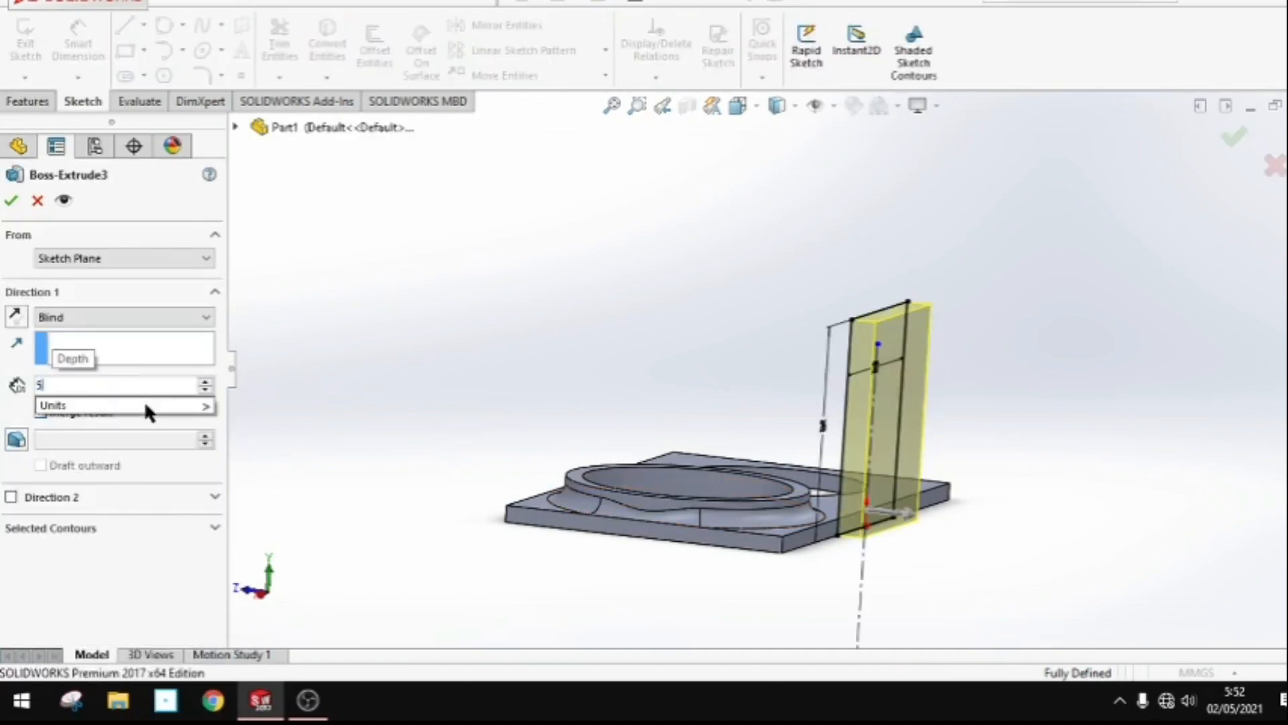
key("Return")
left_click(11, 200)
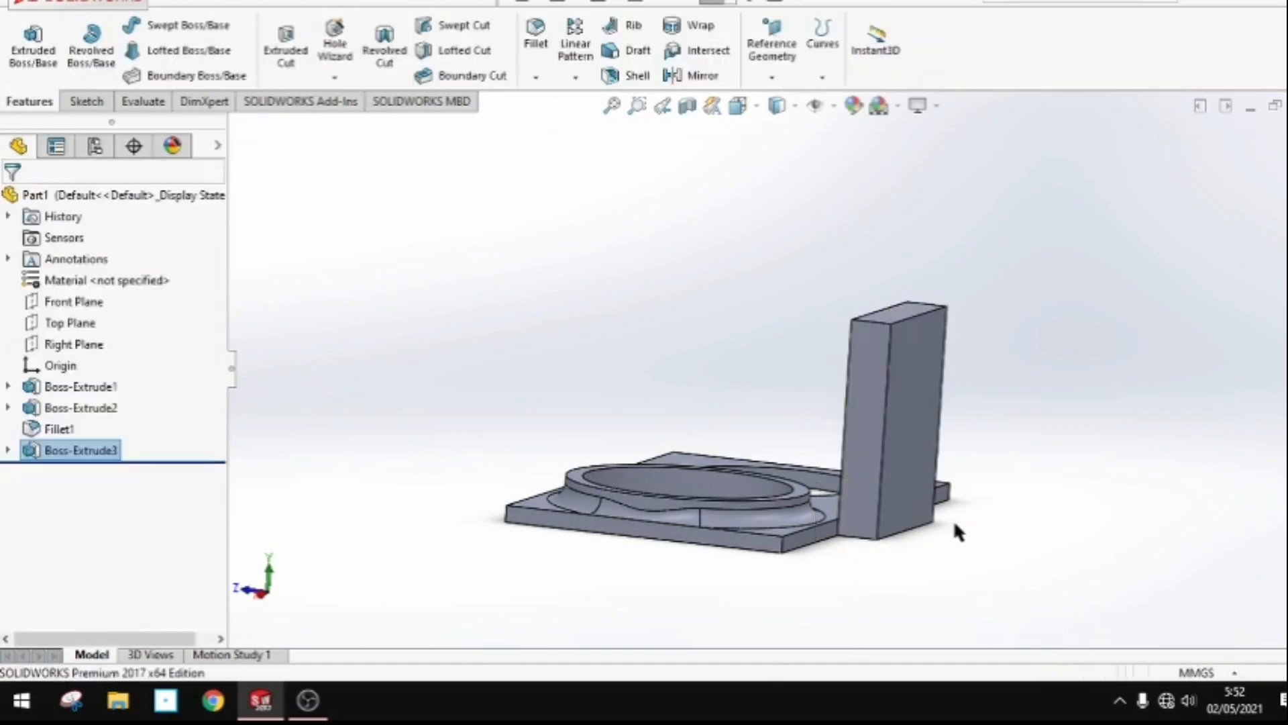
right_click(877, 518)
left_click(915, 258)
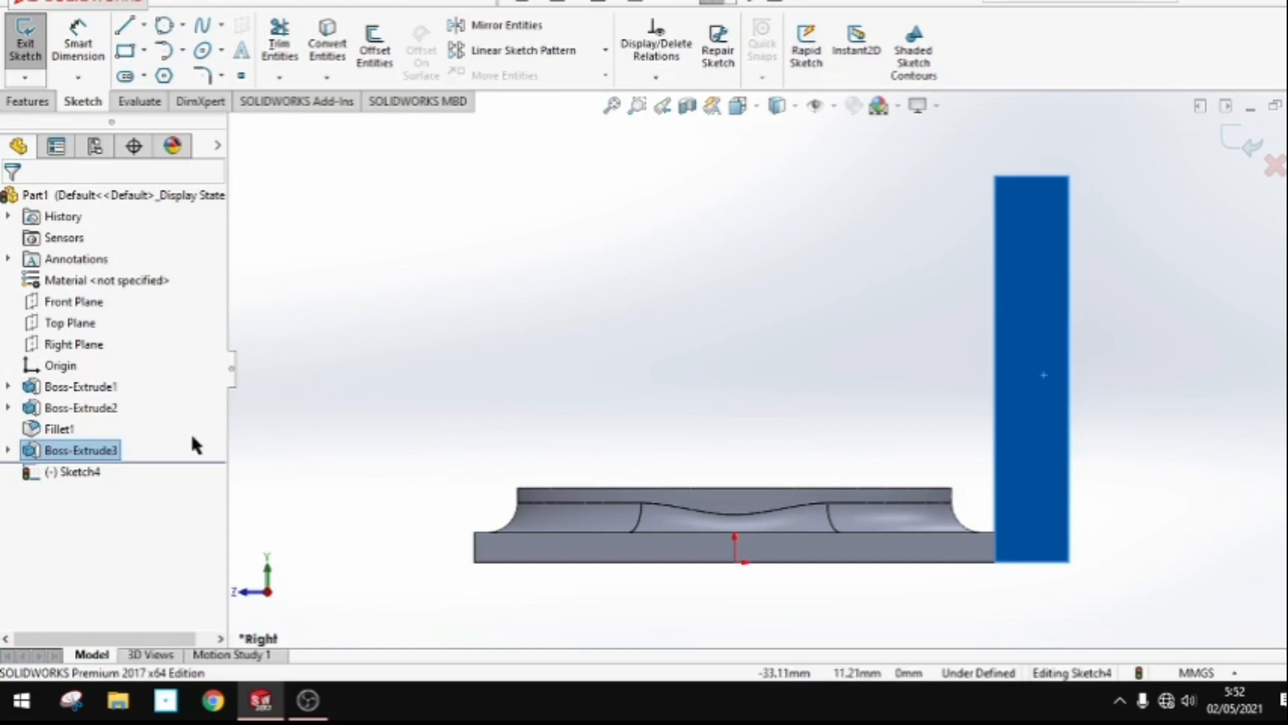
right_click(70, 453)
left_click(1242, 138)
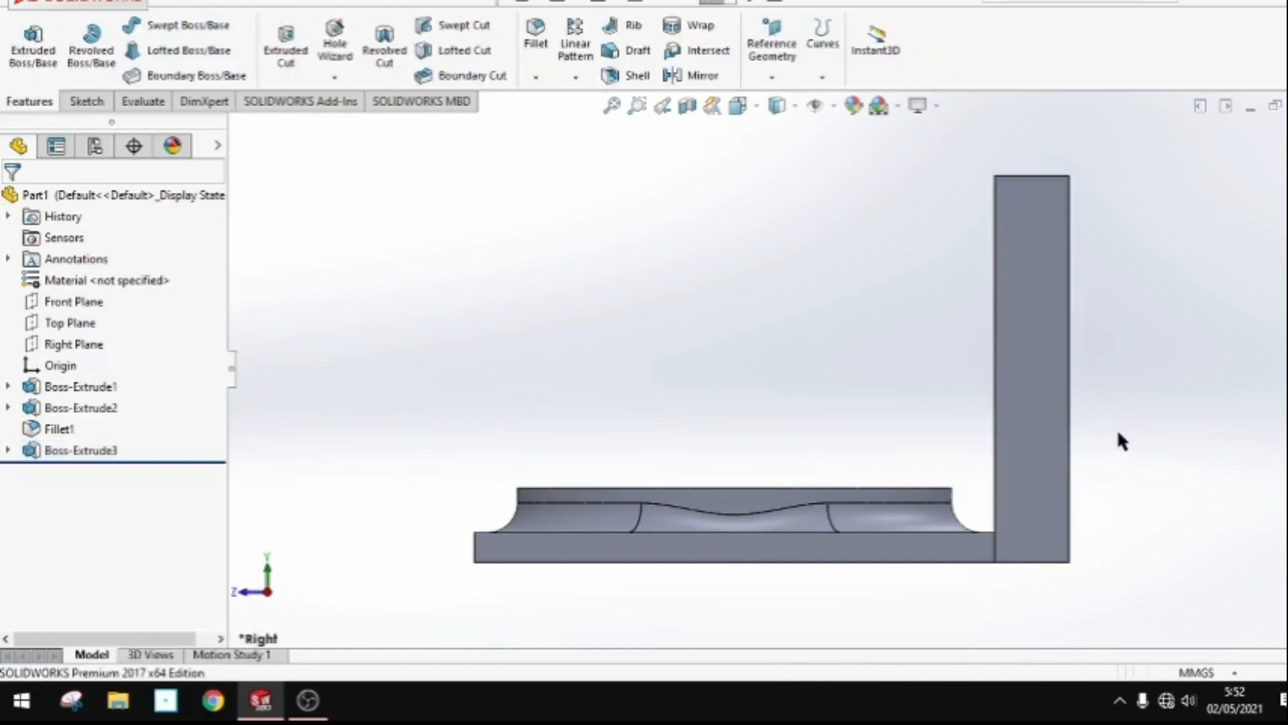
Delete the upright boss extrusion and its rectangle sketch from the plate's back face.
scroll(1117, 431, "down", 2)
scroll(1084, 462, "up", 6)
middle_click_drag(979, 392, 900, 535)
scroll(740, 423, "down", 4)
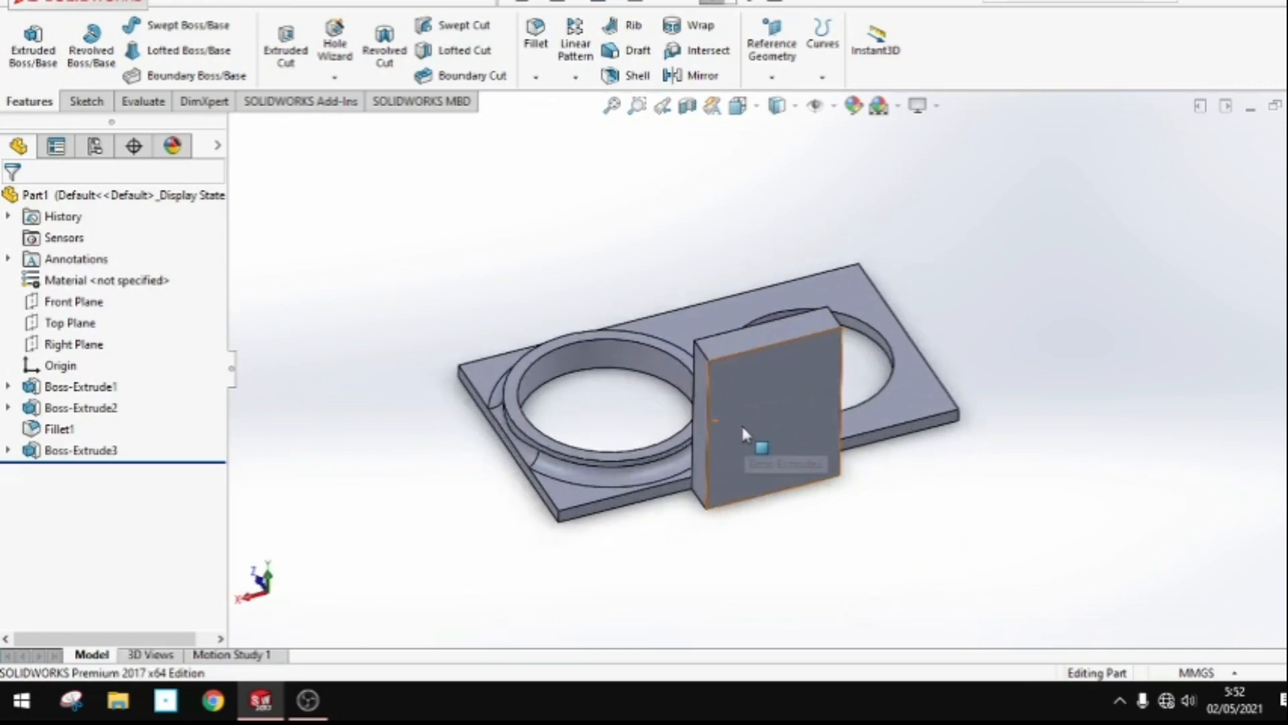
scroll(758, 421, "up", 3)
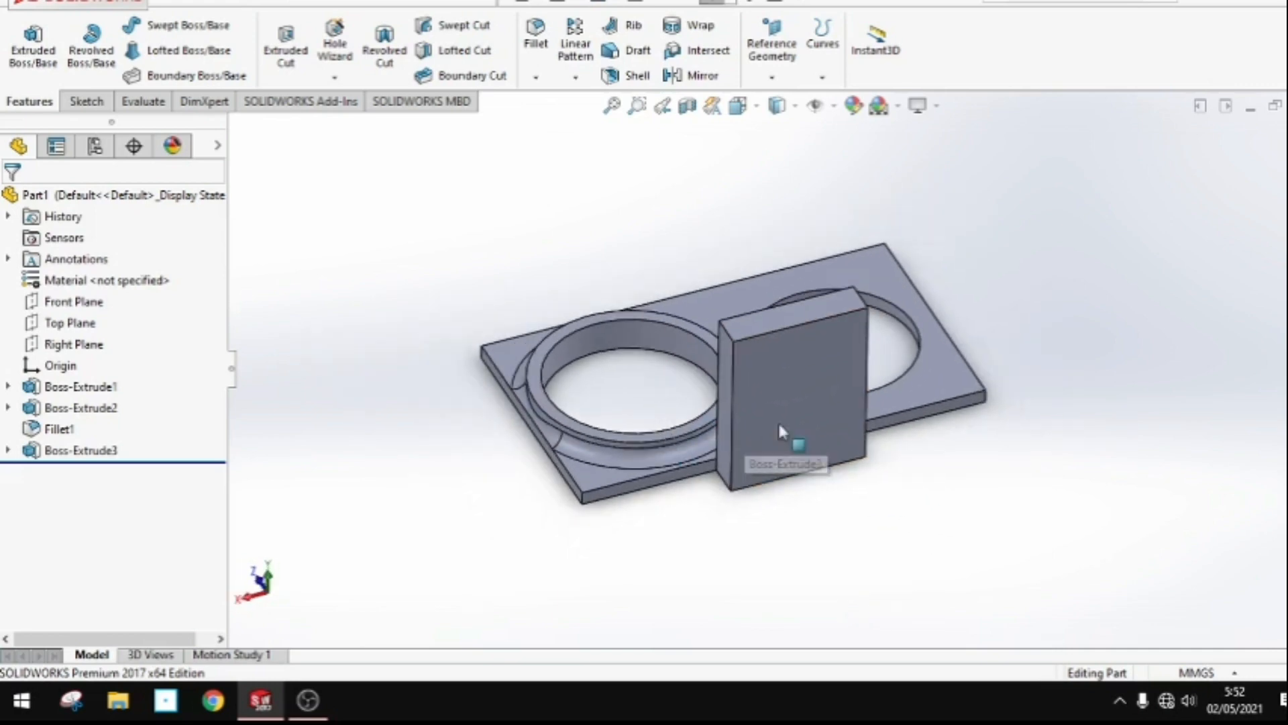
right_click(89, 450)
left_click(153, 439)
left_click(668, 232)
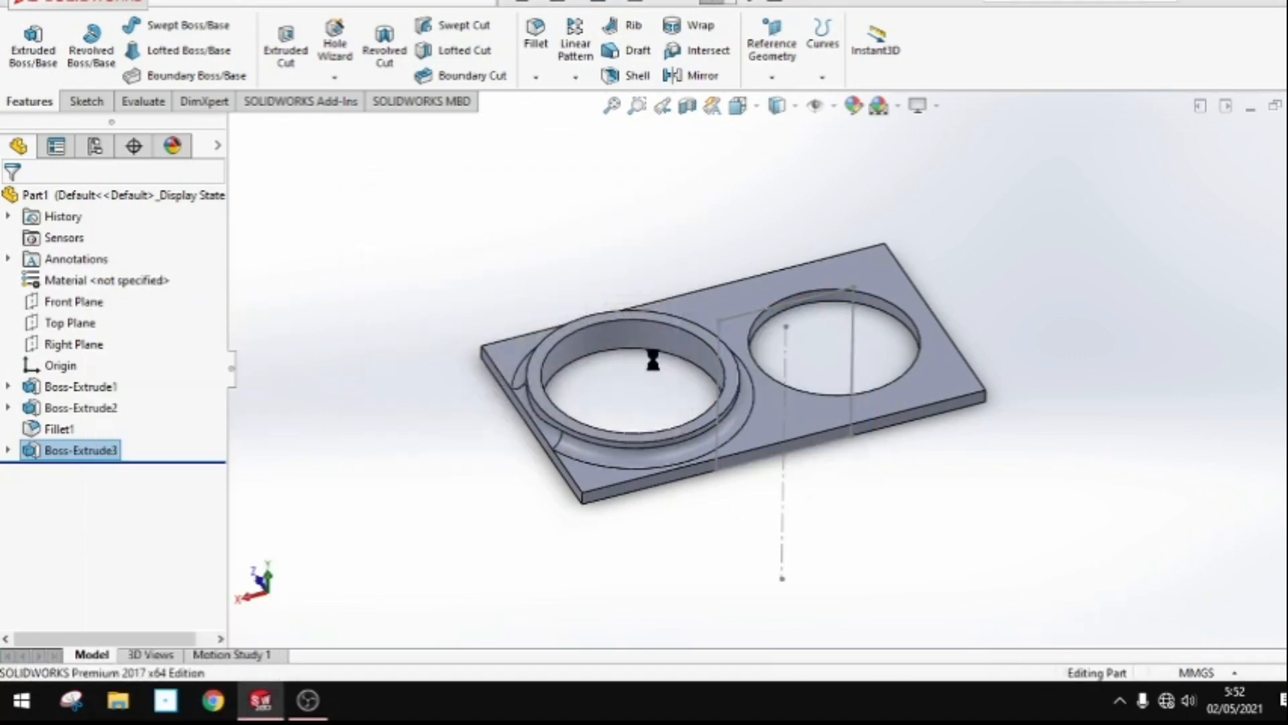
right_click(64, 450)
left_click(78, 463)
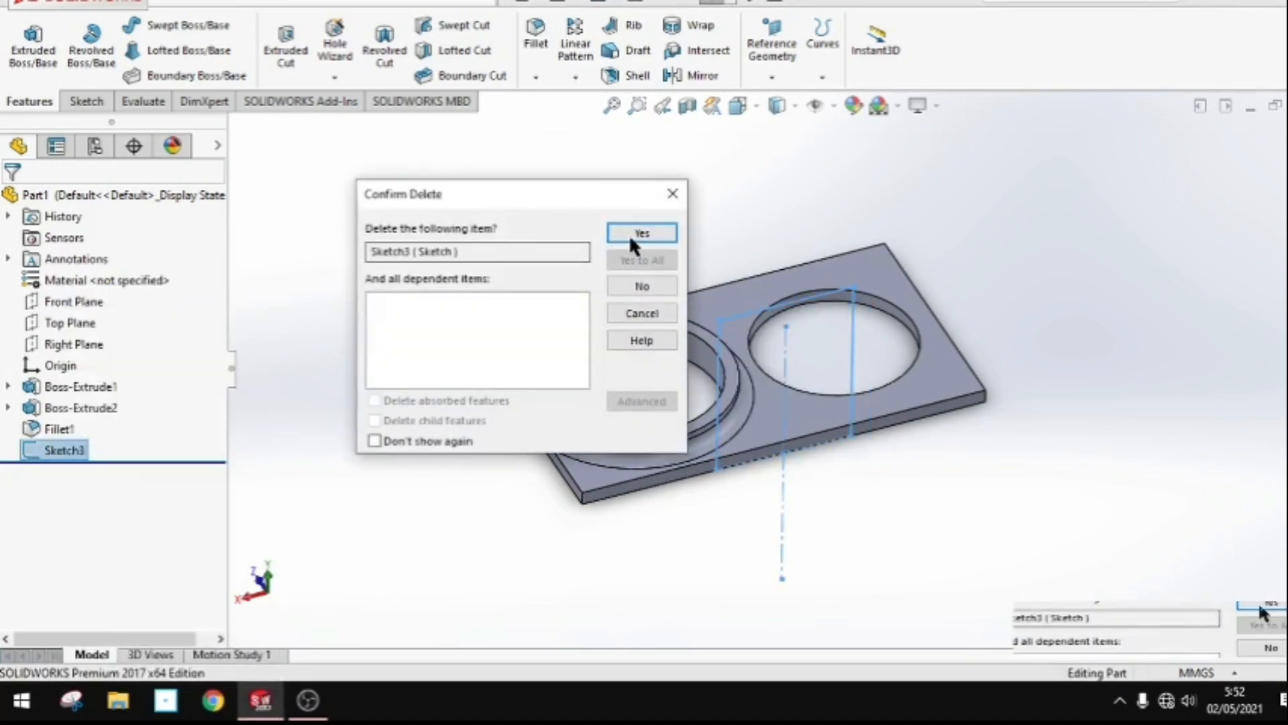
left_click(634, 237)
Switch to the front view and start a new sketch on the plate's long front side face.
mouse_move(643, 506)
middle_mouse_down()
mouse_move(649, 550)
mouse_move(584, 569)
mouse_move(590, 667)
mouse_move(440, 601)
mouse_move(532, 602)
middle_mouse_up()
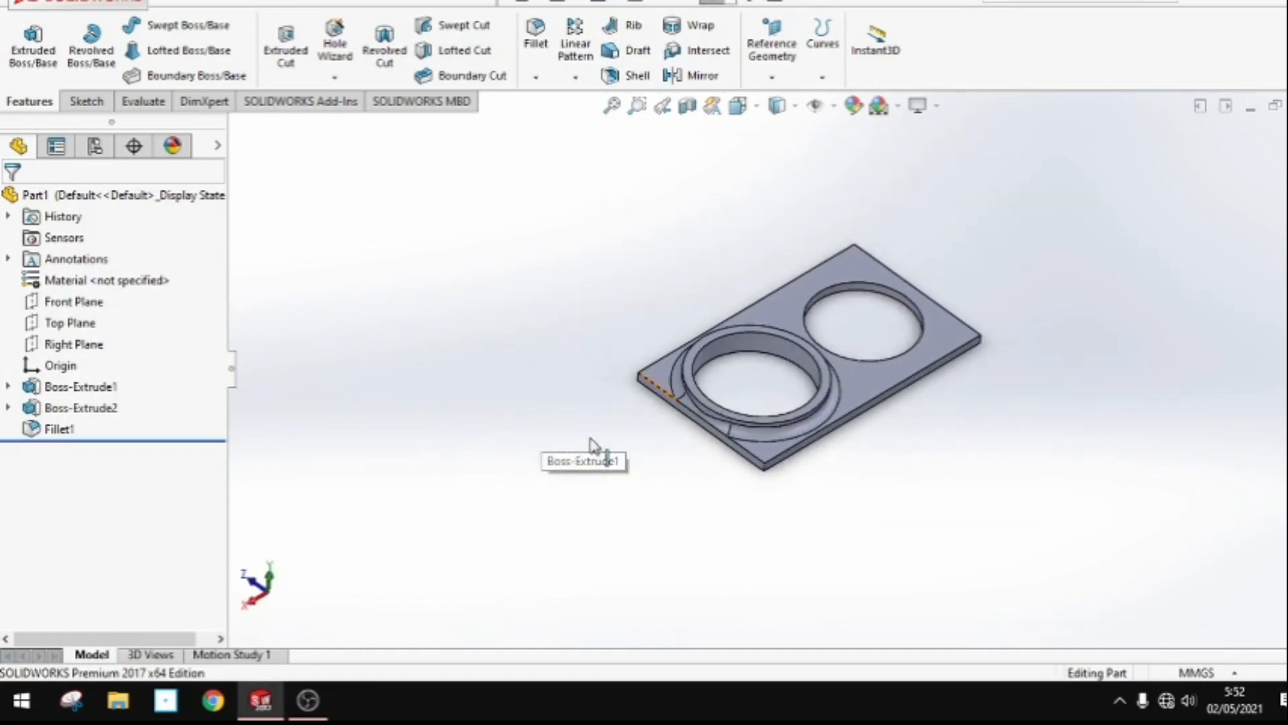
key("space")
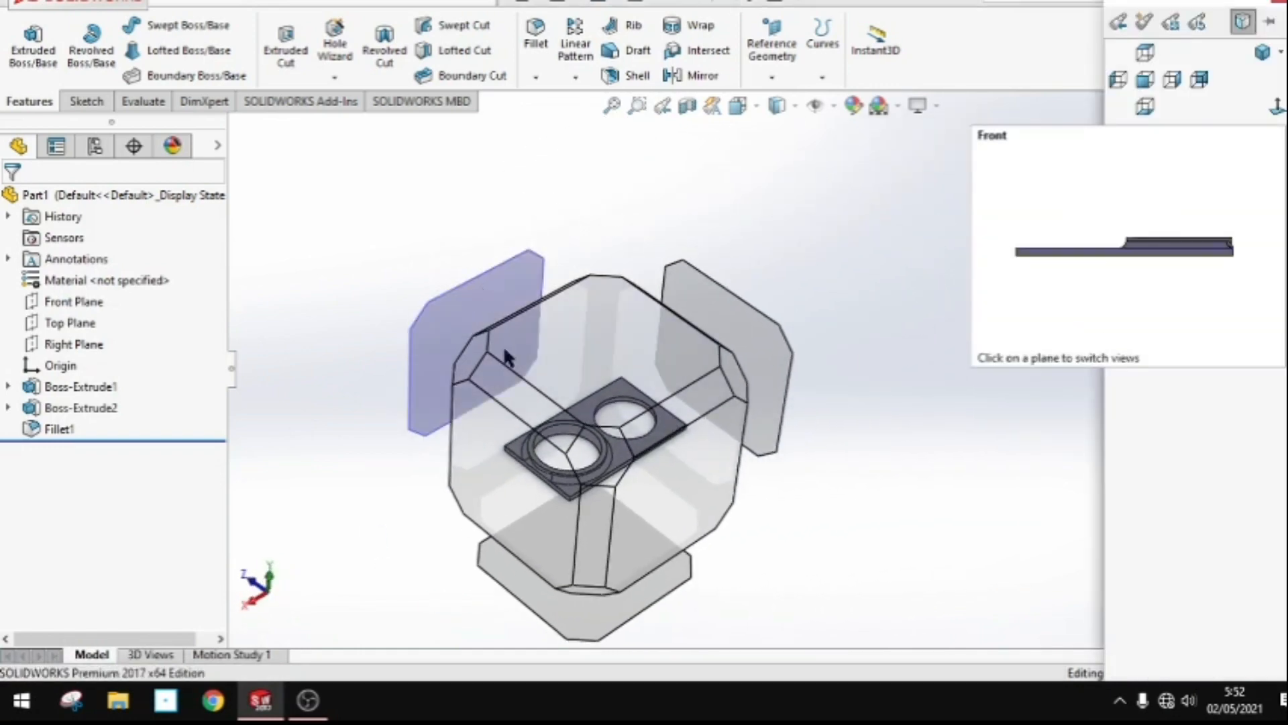
left_click(476, 297)
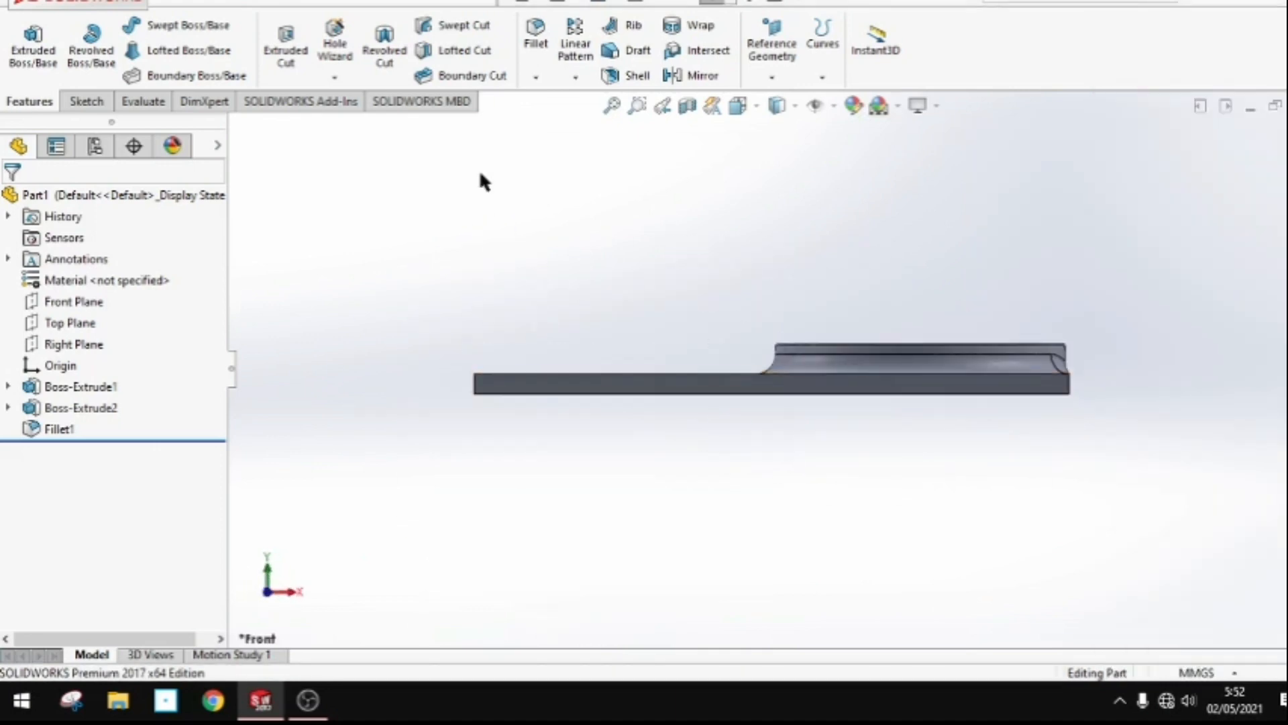
left_click(85, 101)
left_click(25, 33)
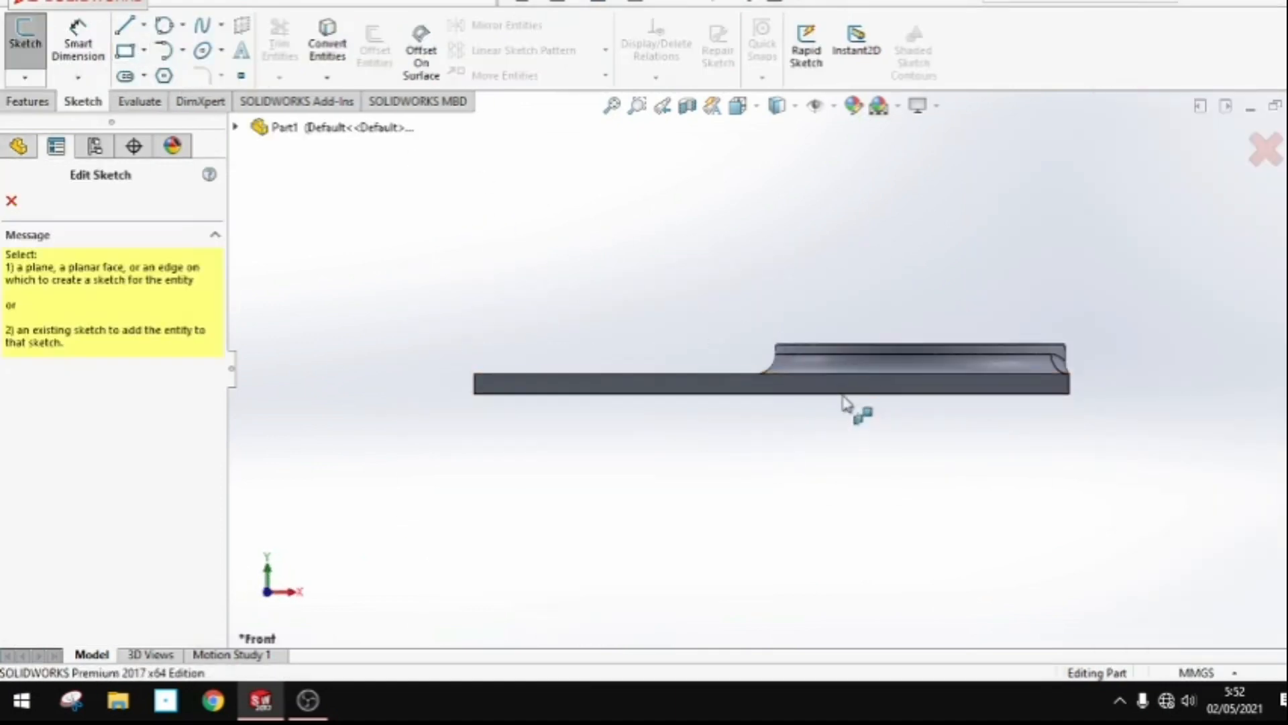
left_click(798, 342)
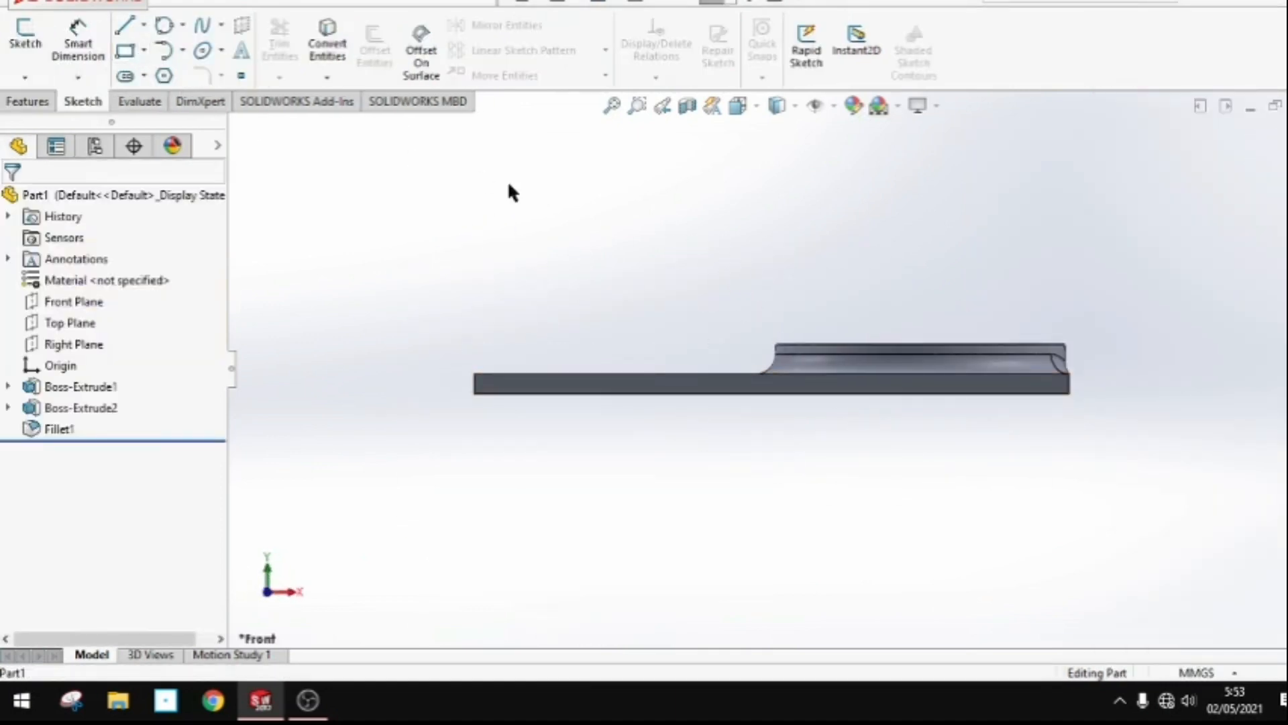
right_click(819, 386)
left_click(854, 253)
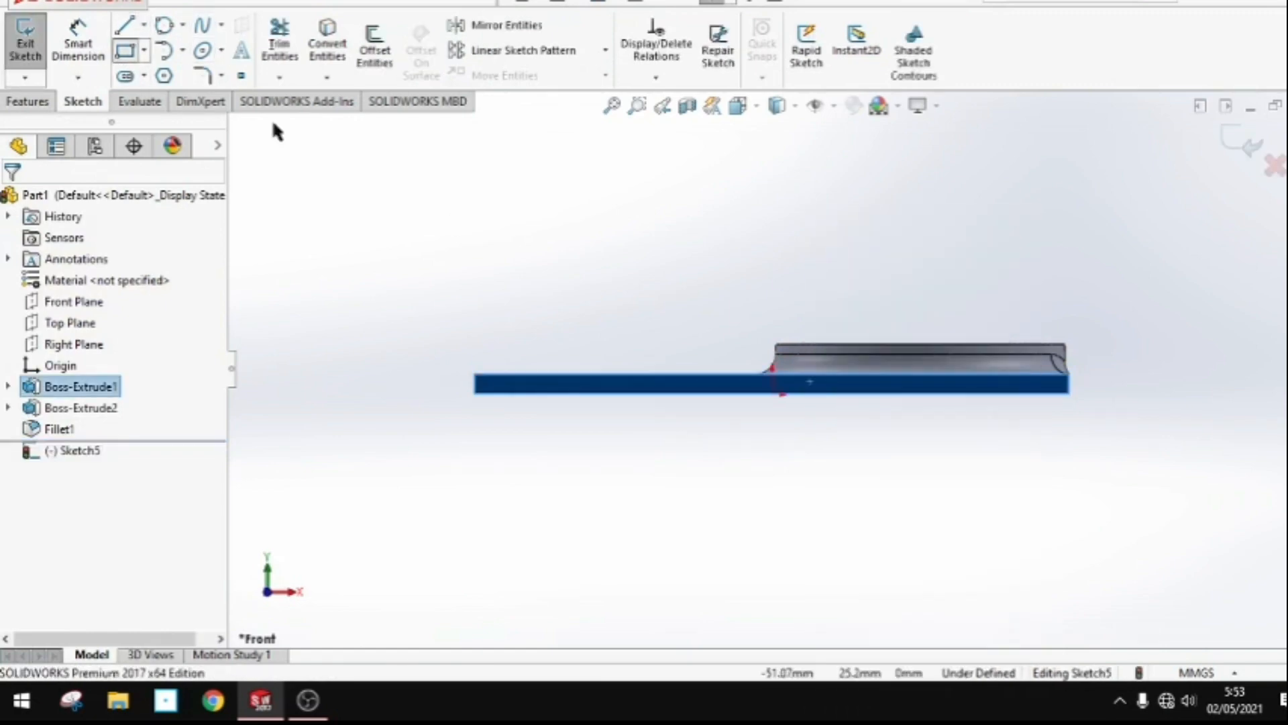
Sketch a corner rectangle about 17 mm wide and 21 mm tall, rising from the bottom edge of the plate's front face.
left_click(849, 394)
left_click(681, 184)
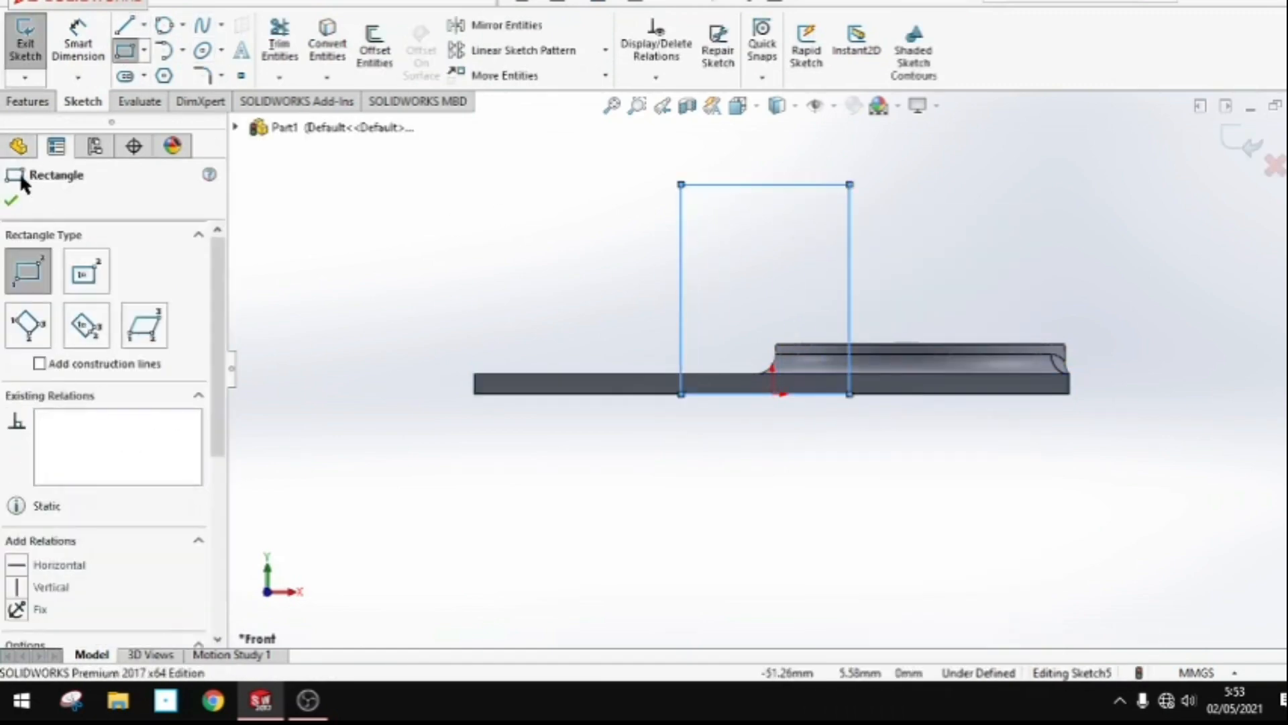
left_click(10, 200)
Dimension the rectangle on the plate's front face to 20 mm wide and 25 mm tall.
left_click(80, 48)
left_click(766, 186)
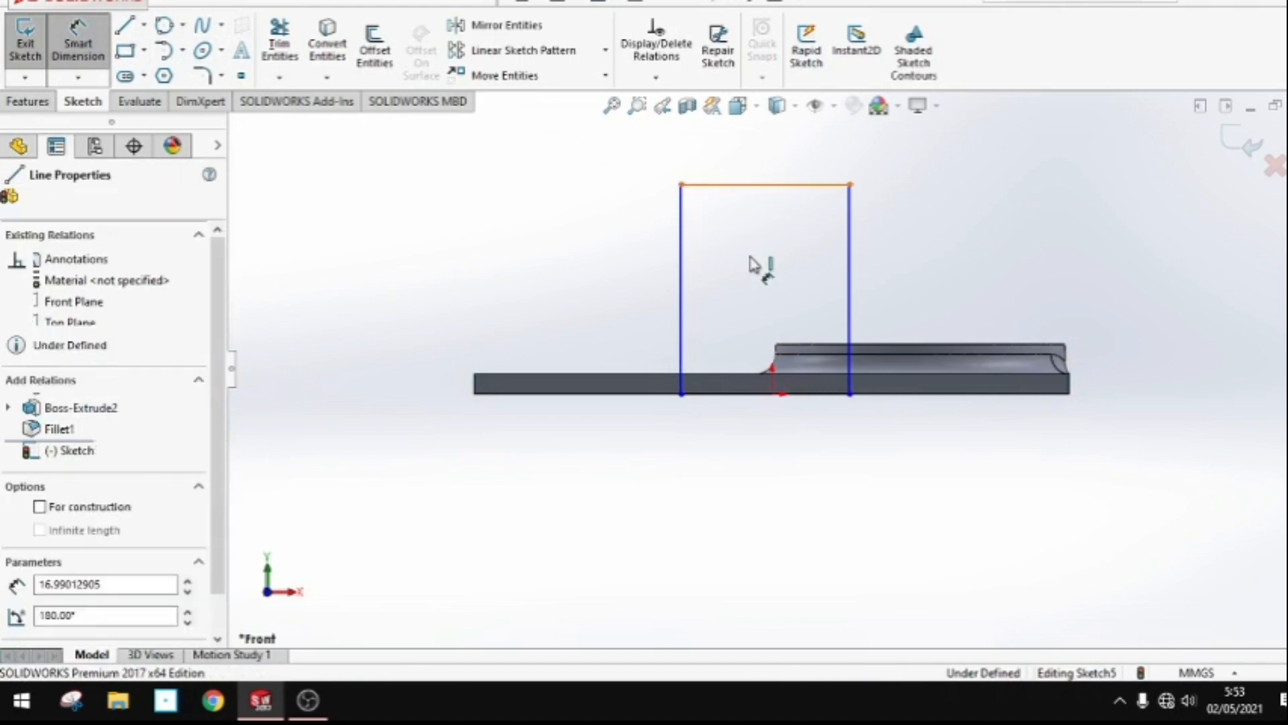
left_click(751, 265)
type("20")
key("Return")
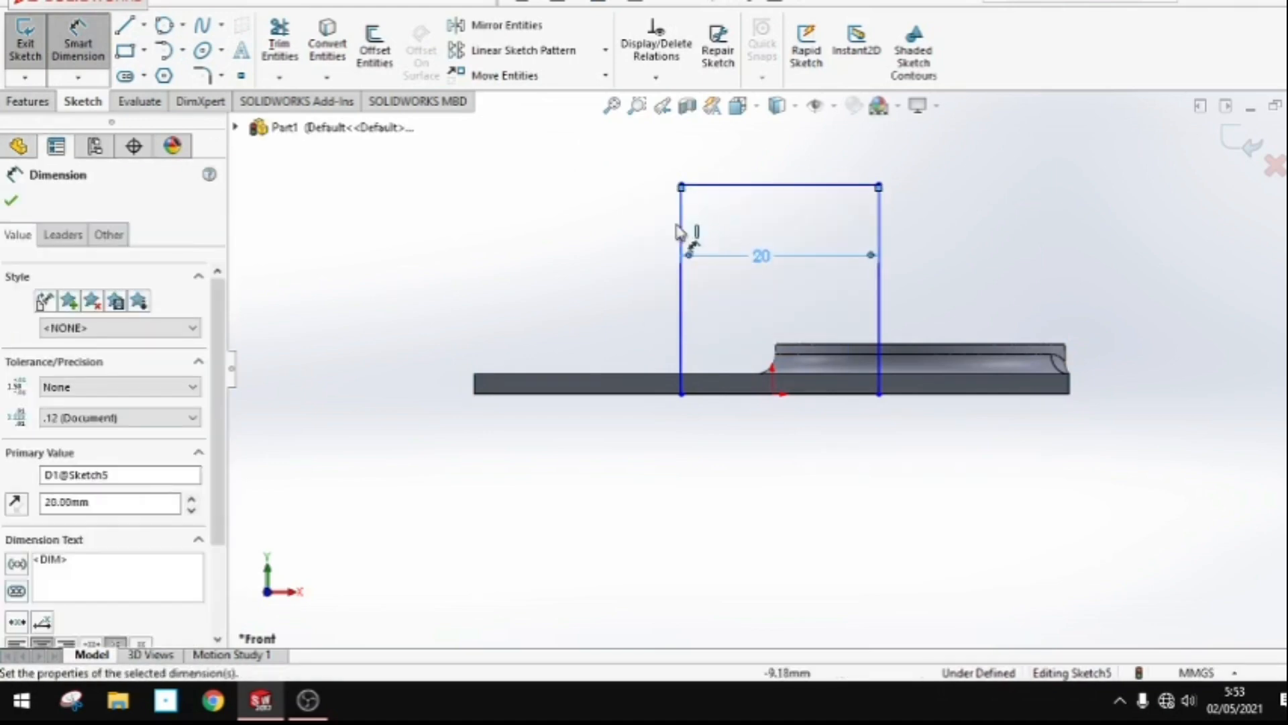
left_click(681, 234)
left_click(604, 254)
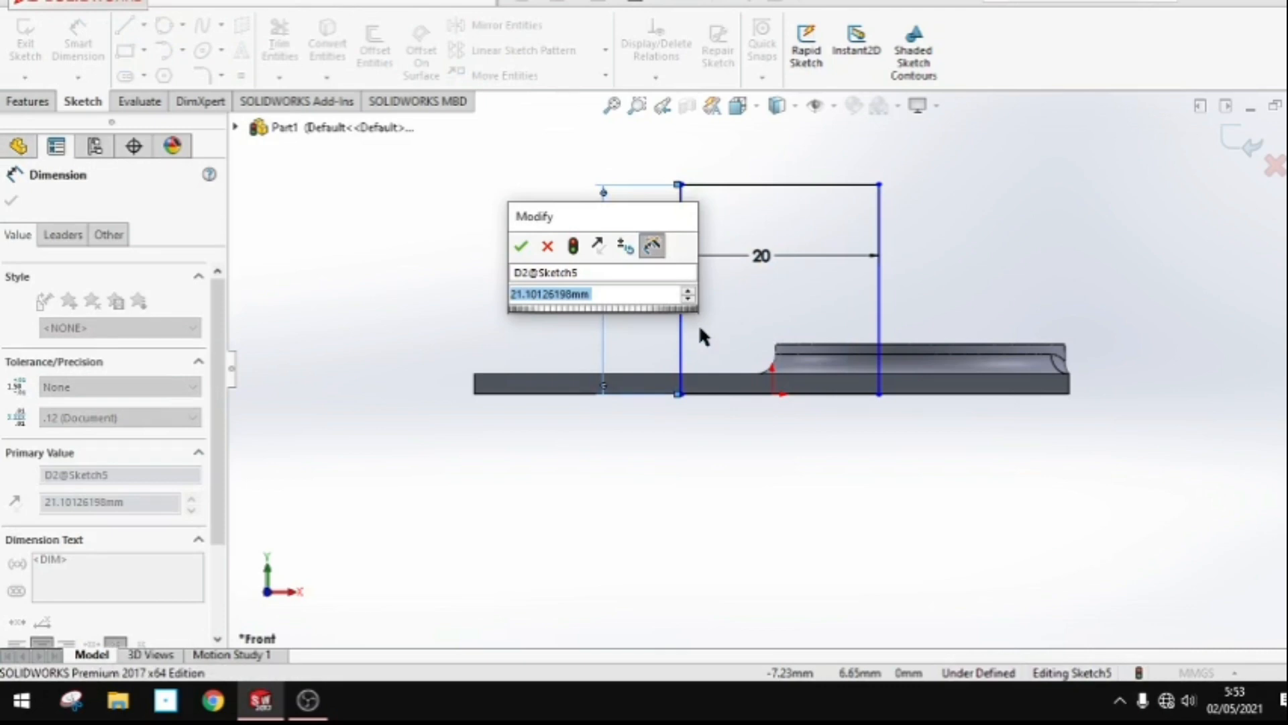
type("25")
key("Return")
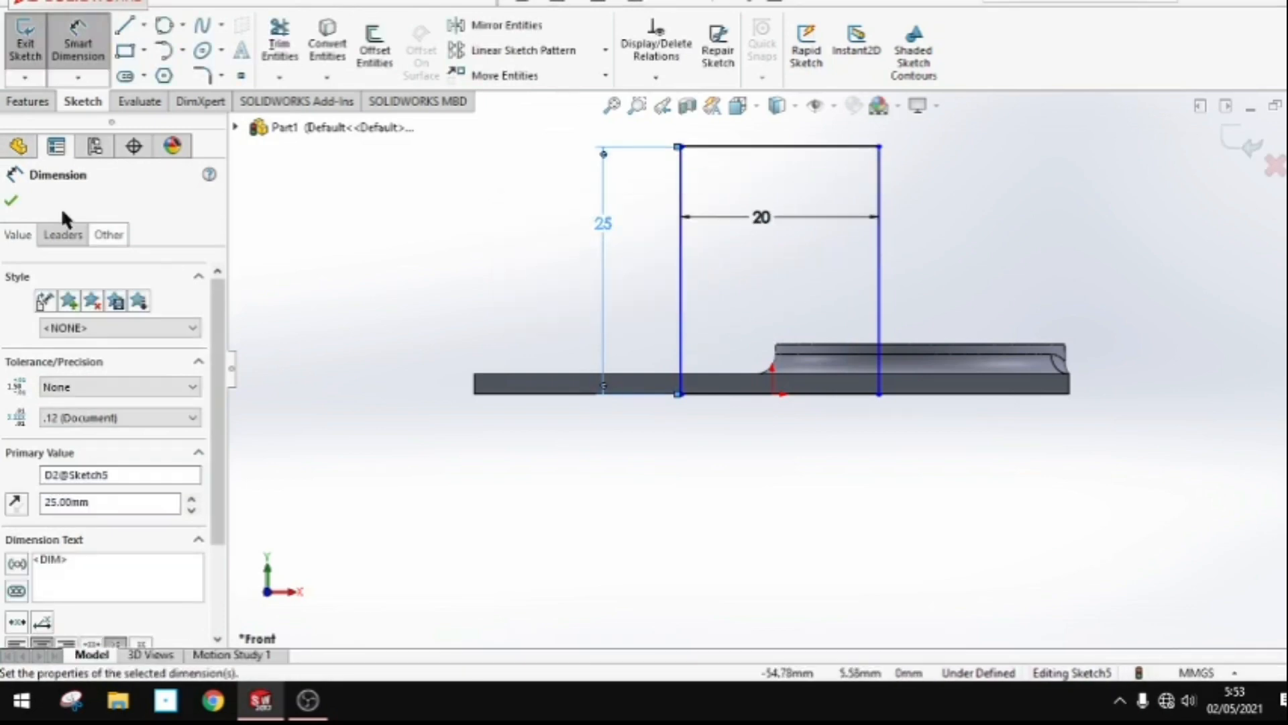
left_click(13, 201)
Draw a vertical midpoint construction line centred on the origin, running through the rectangle and below the plate.
left_click(124, 26)
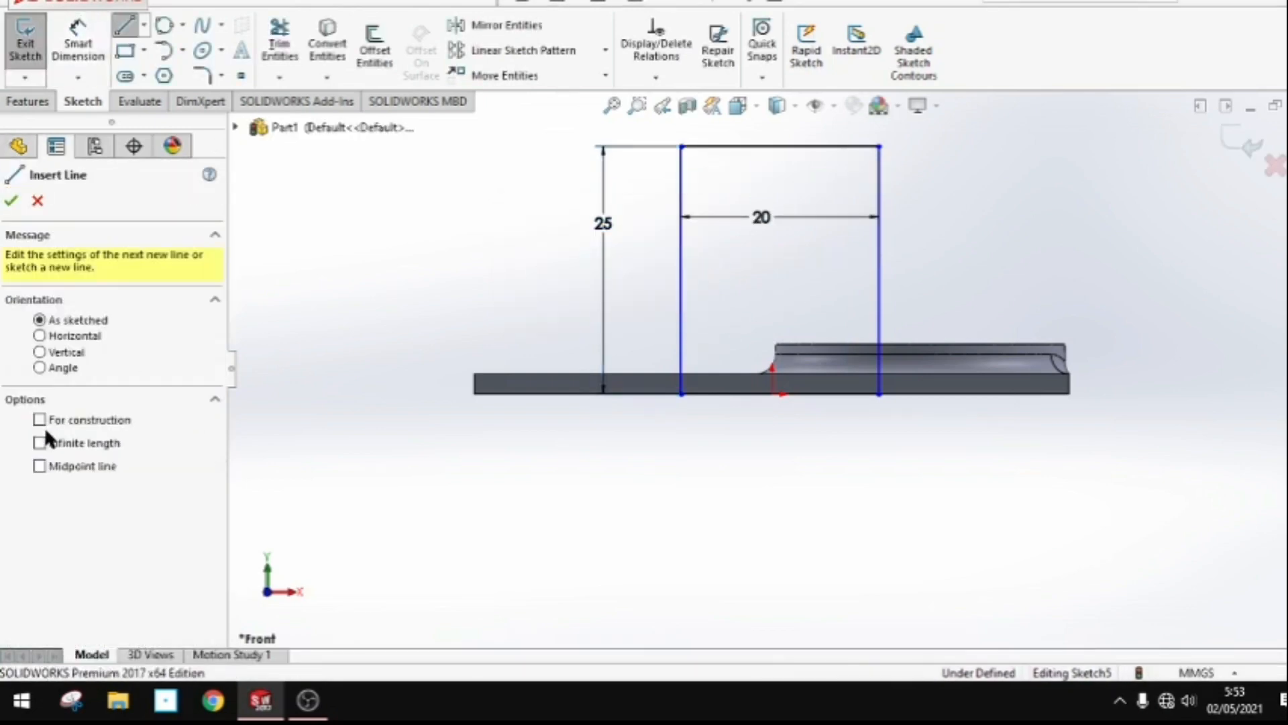
left_click(38, 419)
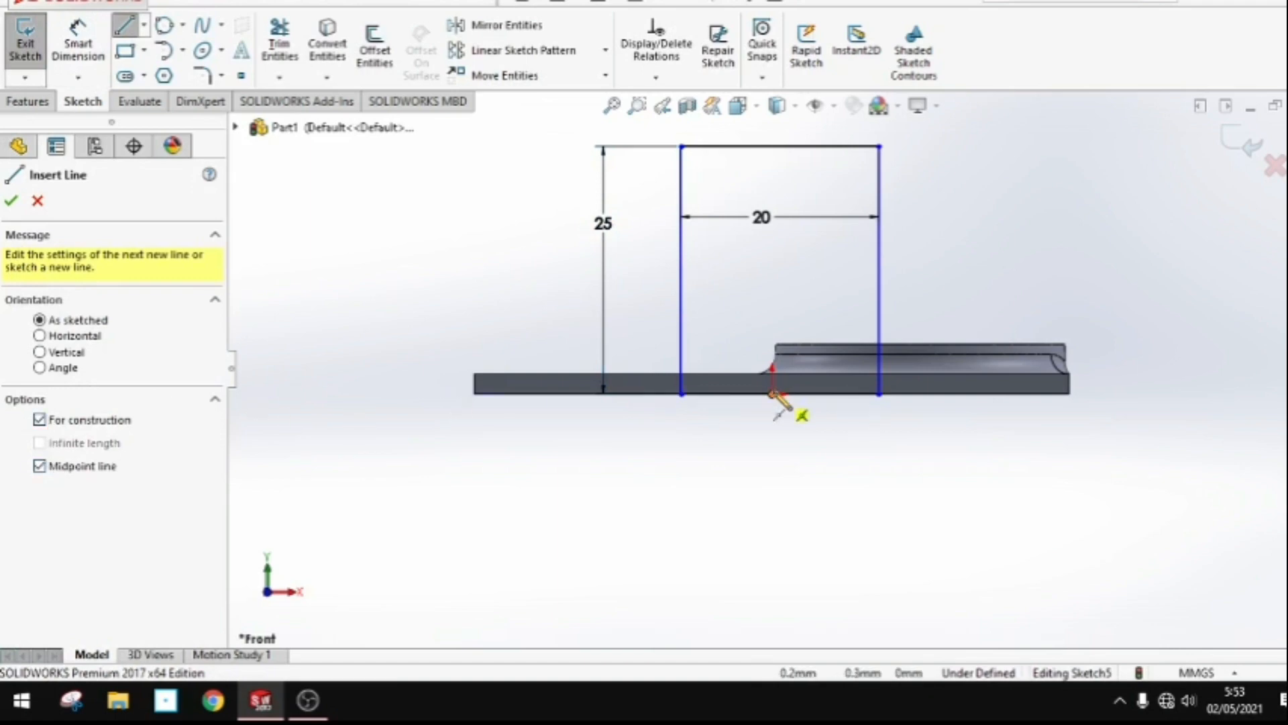
left_click(772, 392)
left_click(773, 609)
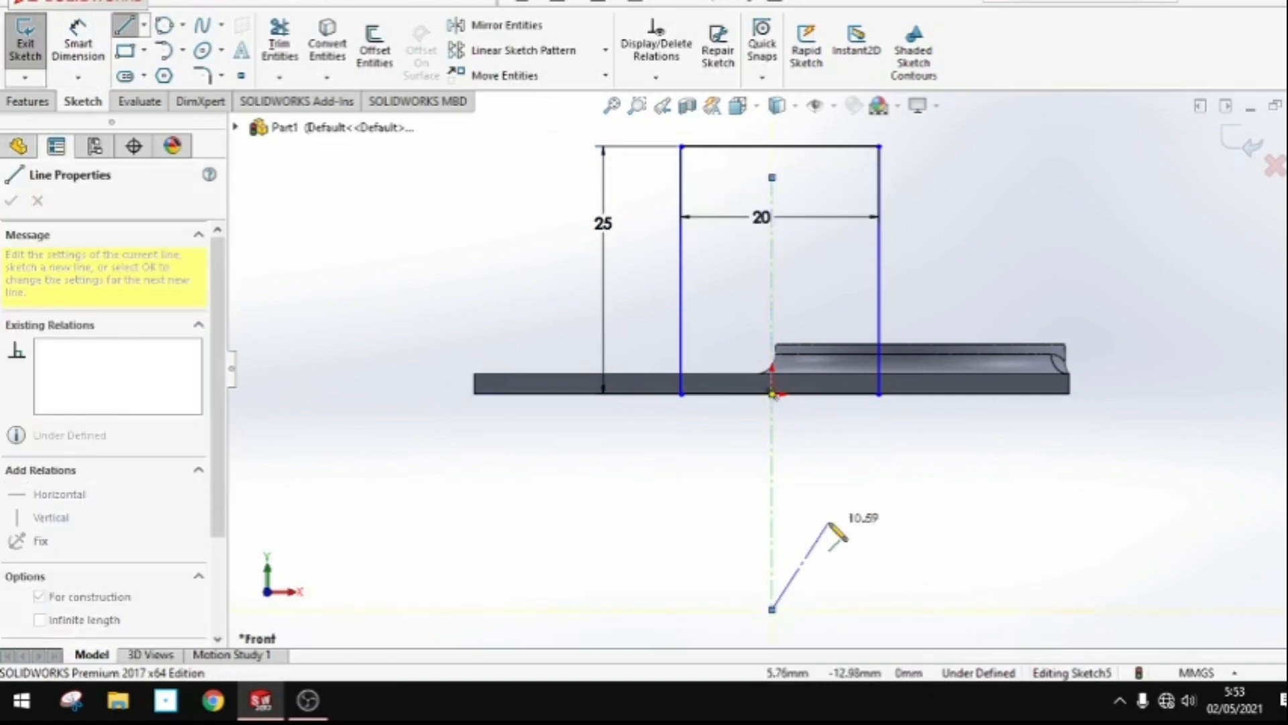
key("Escape")
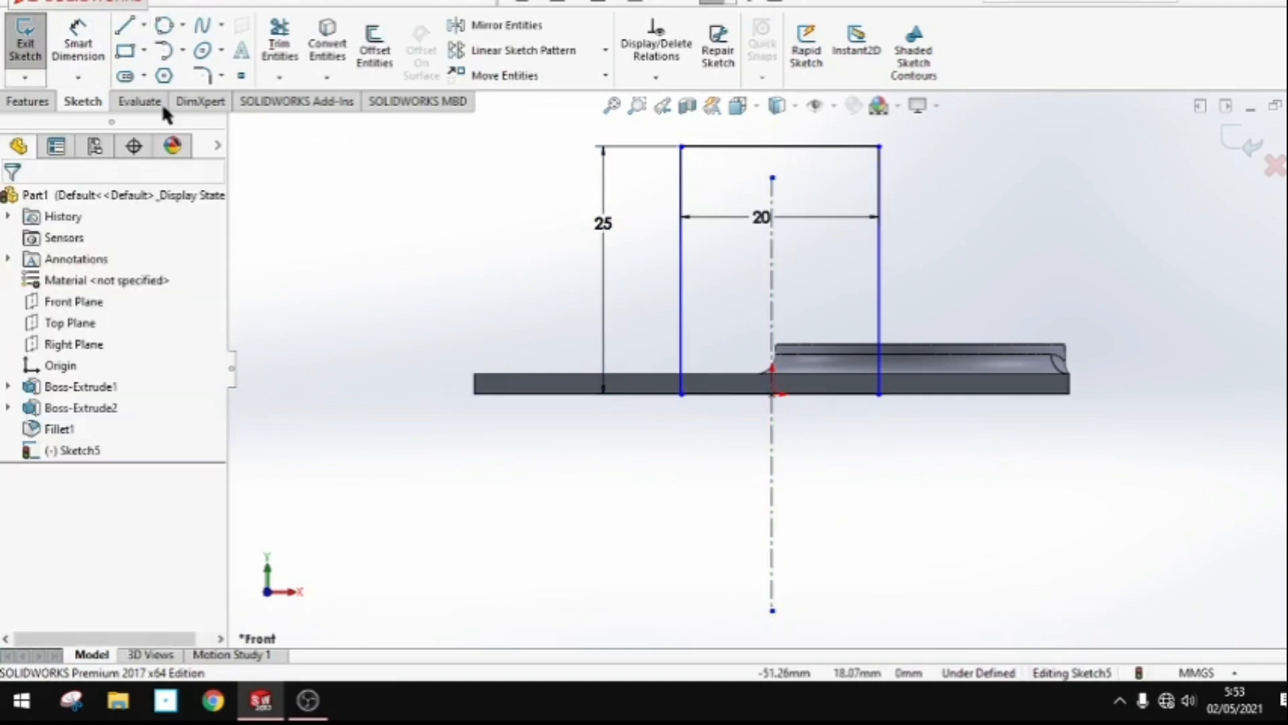
Make the rectangle's two vertical sides symmetric about the vertical construction line.
left_click(683, 291)
left_click(879, 298, "ctrl")
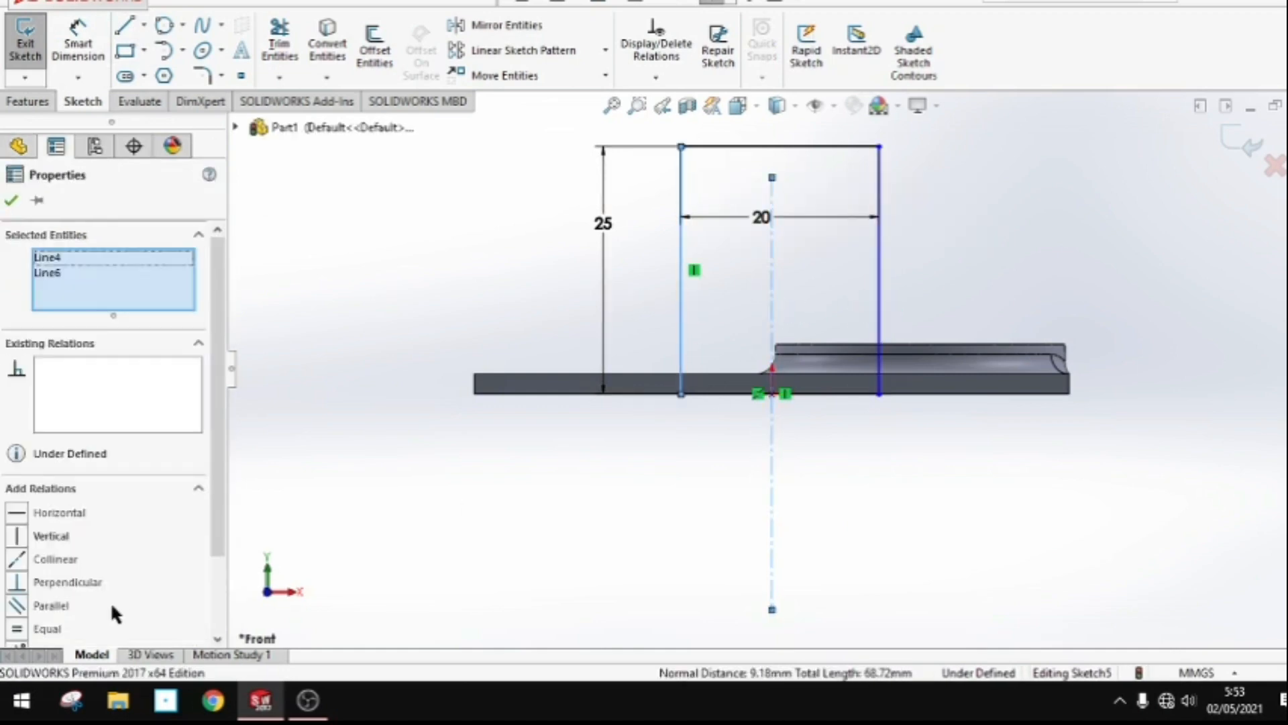
left_click(884, 315, "ctrl")
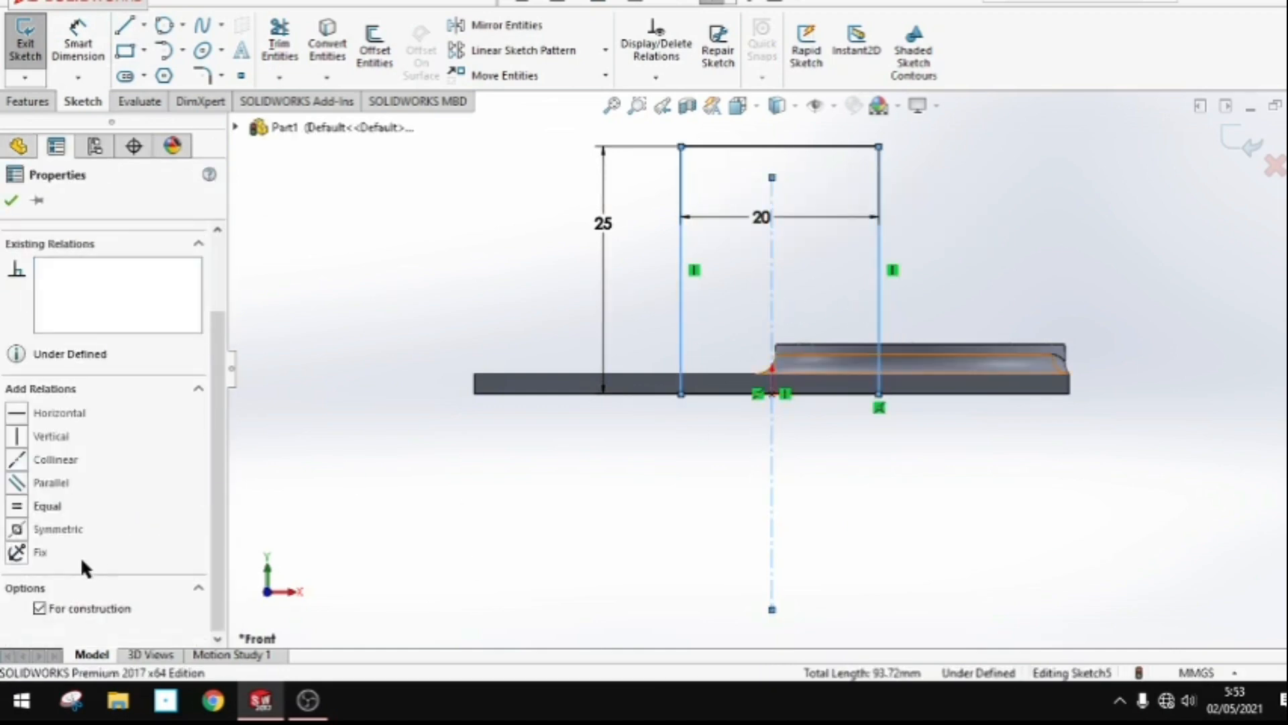
left_click(17, 528)
left_click(11, 200)
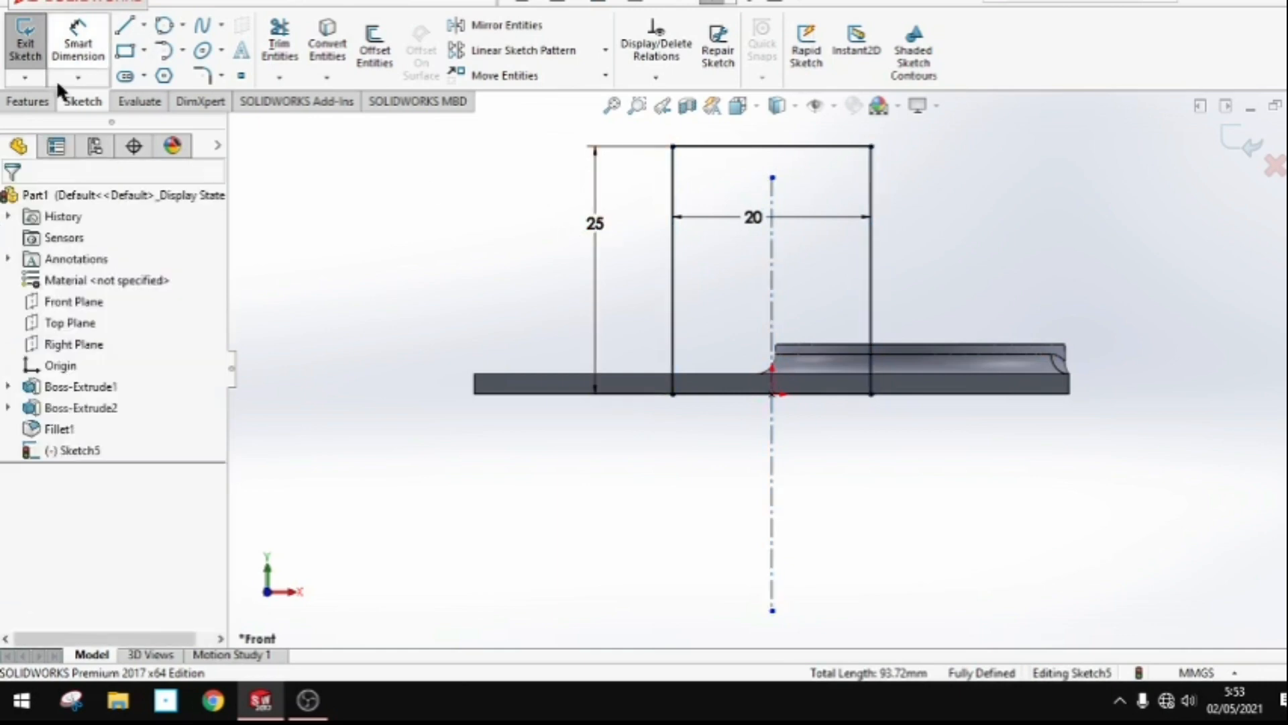
Exit the sketch and extrude the rectangle 6 mm outward from the plate's front face as a merged boss.
left_click(26, 47)
left_click(31, 65)
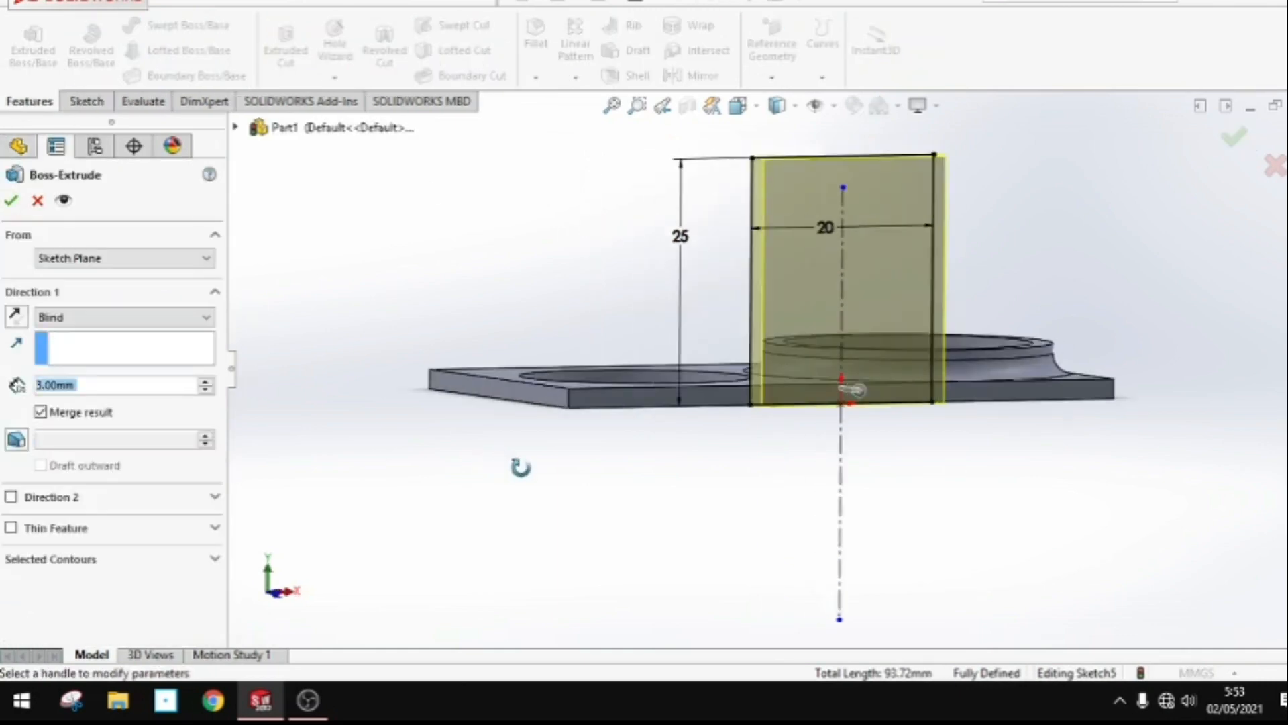
left_click_drag(101, 385, 18, 382)
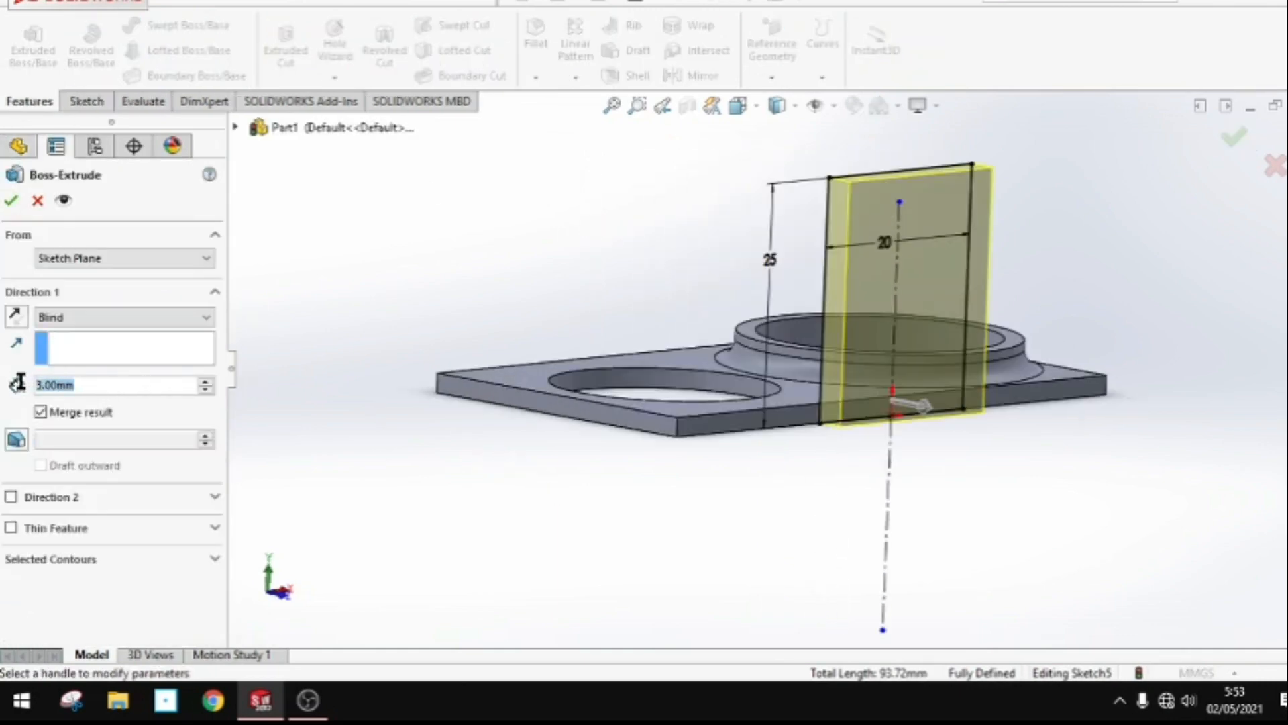
type("6")
left_click(11, 200)
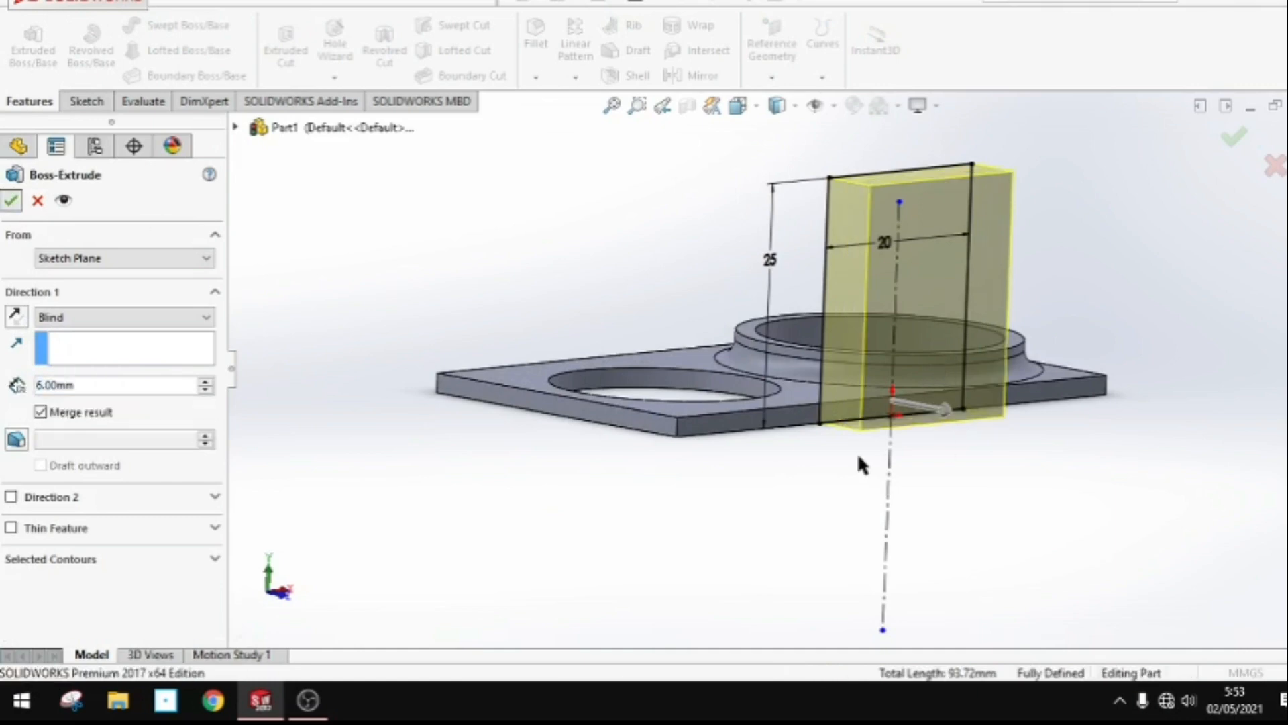
Sketch a slanted line about 17 mm long on the upright's narrow side face, from its top edge down to its outer edge.
right_click(847, 309)
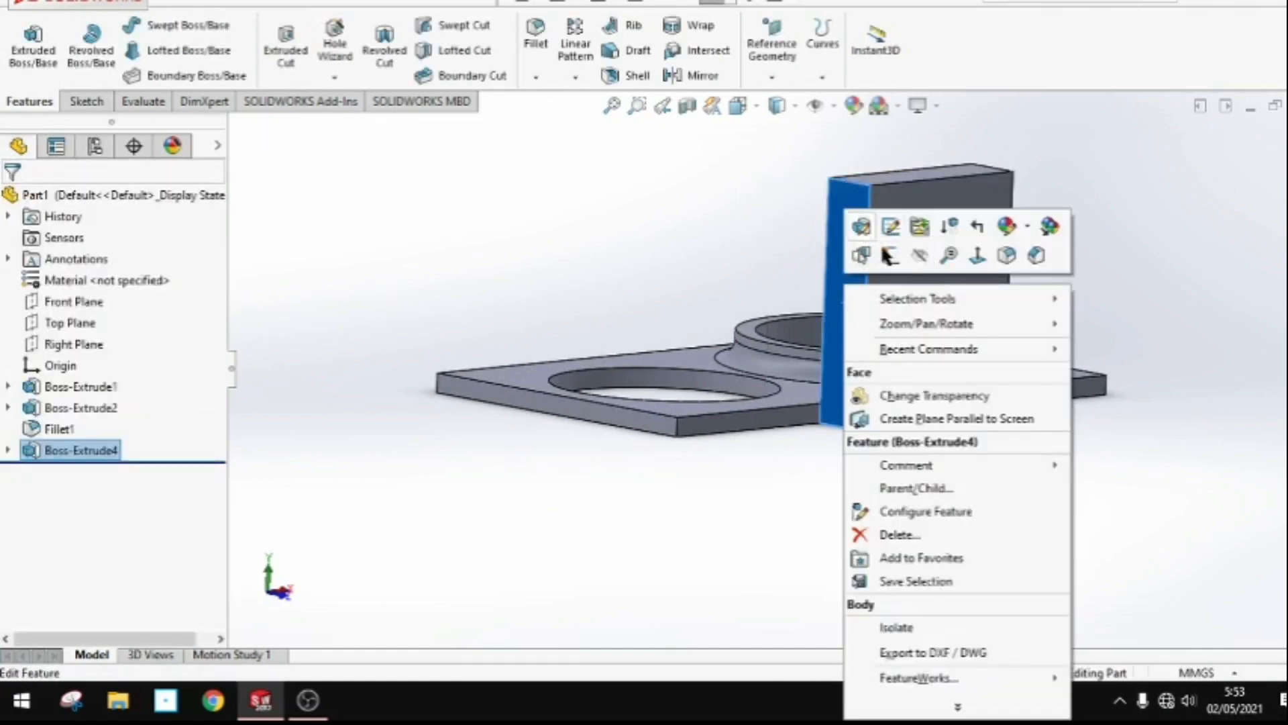
left_click(887, 257)
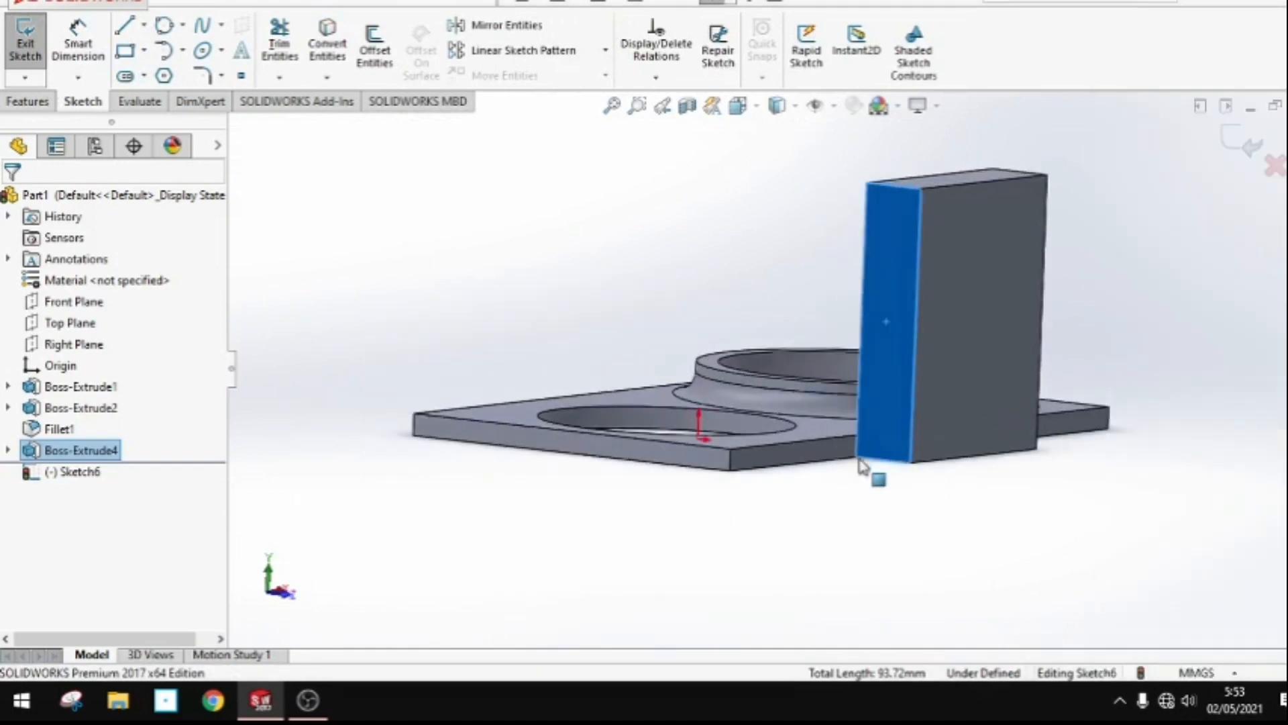
key("l")
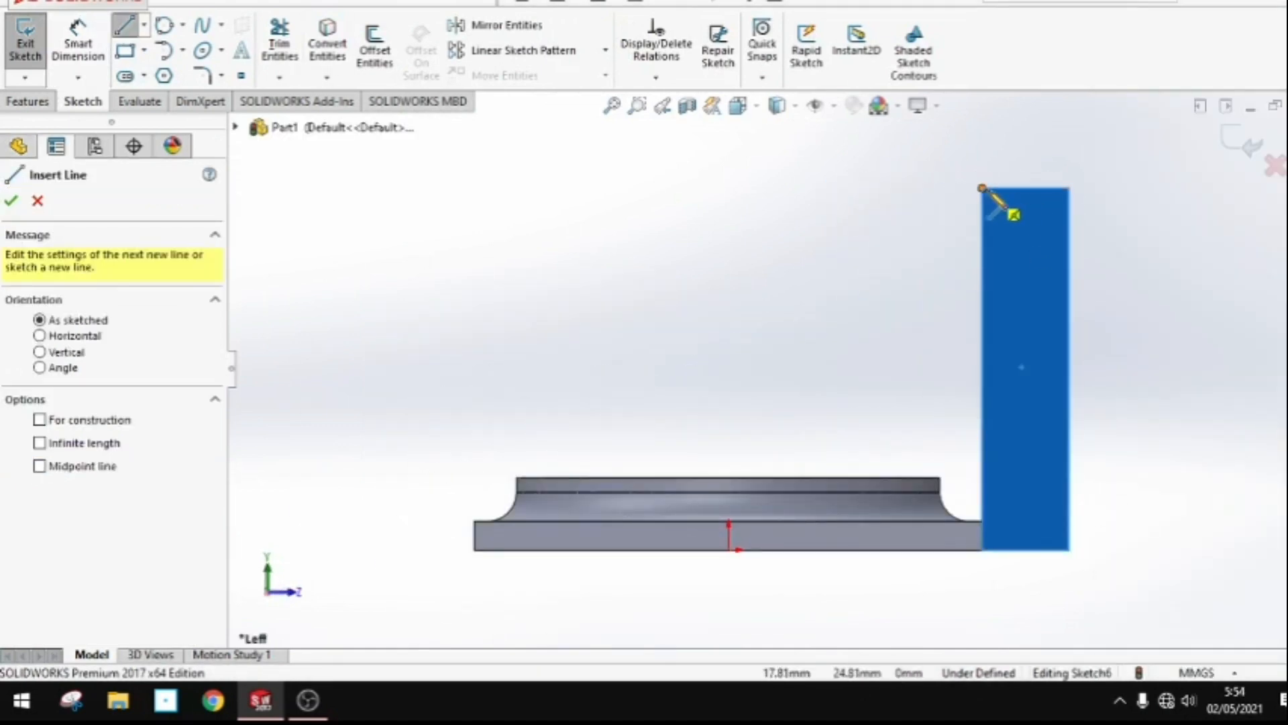
left_click(1003, 189)
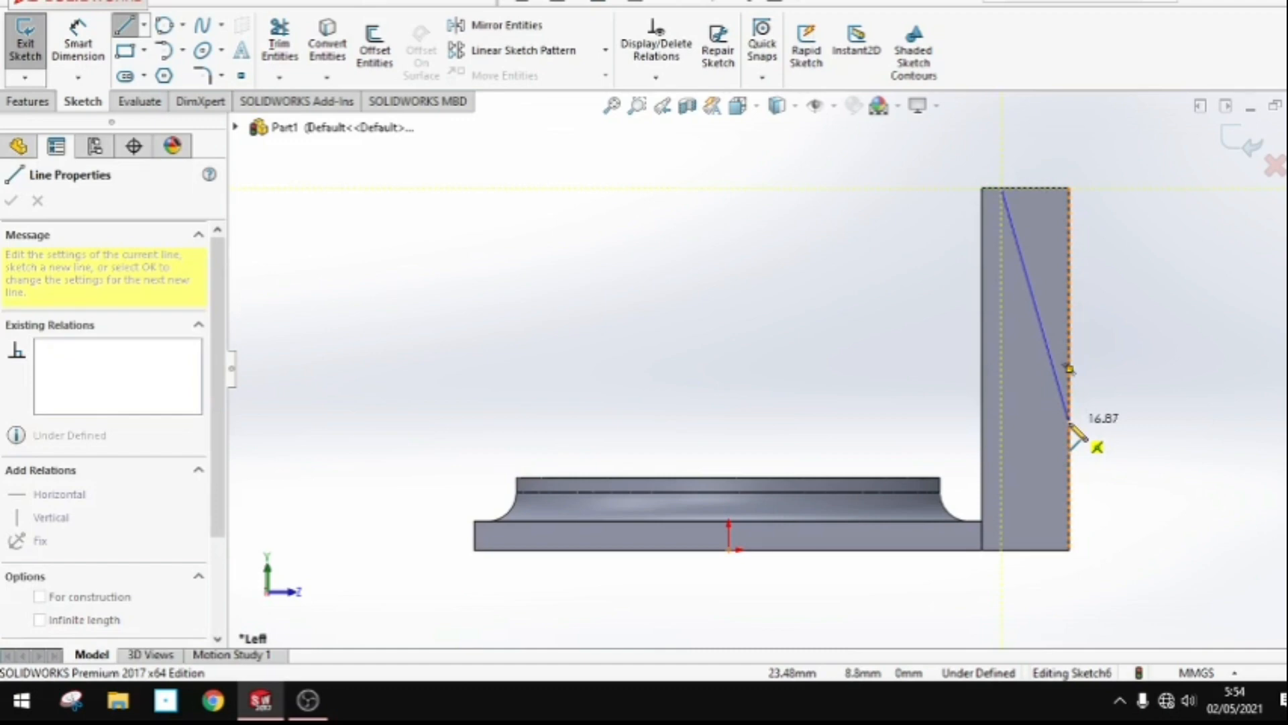
left_click(1070, 423)
left_click(77, 47)
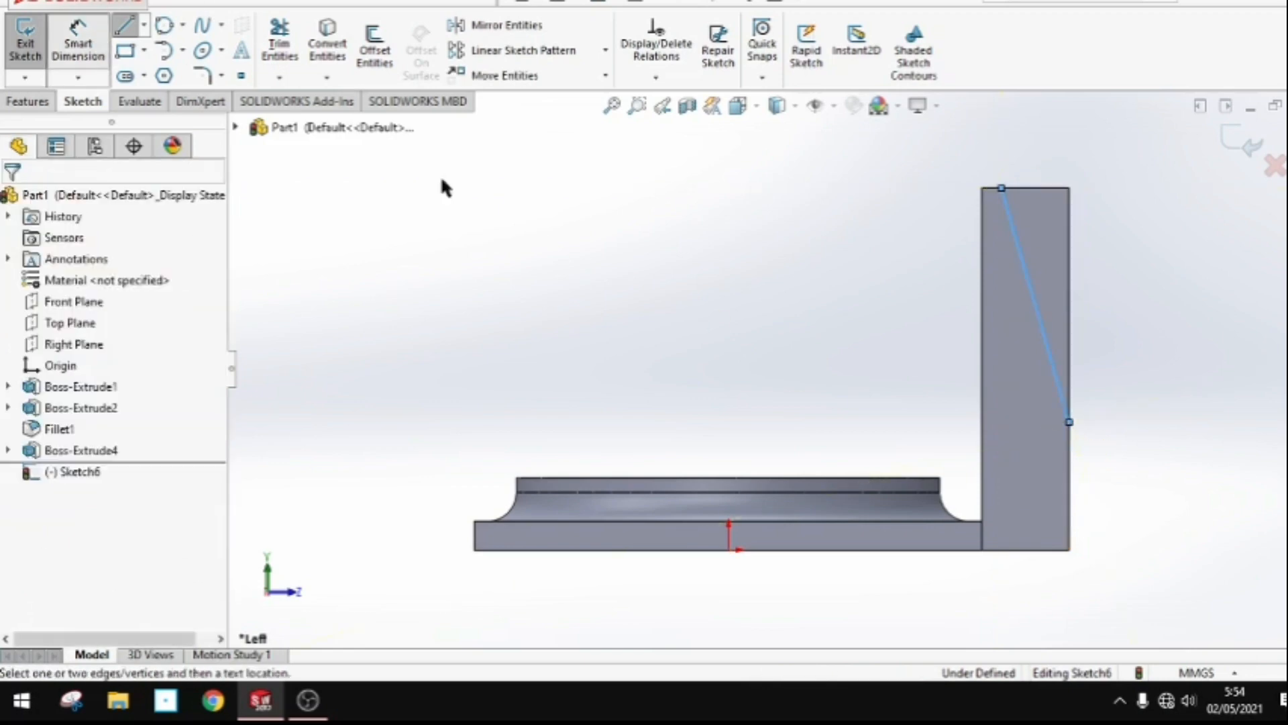
left_click(1037, 316)
left_click(1142, 311)
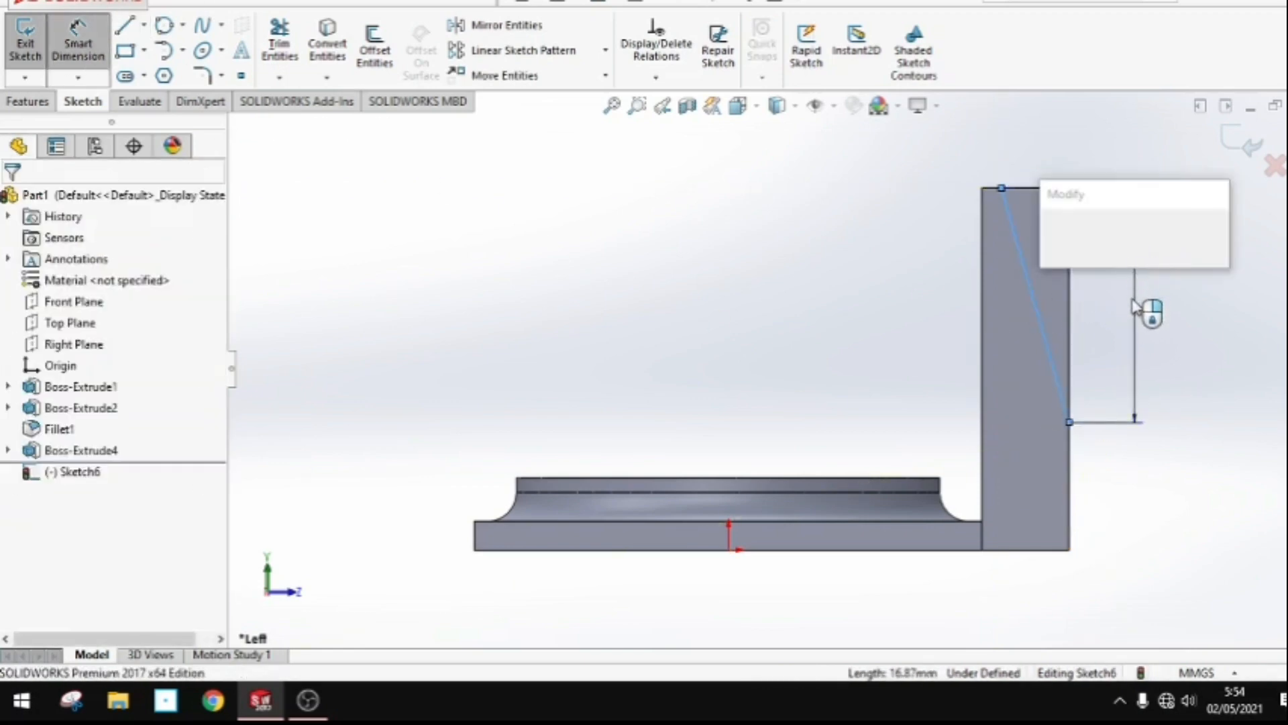
left_click(1081, 232)
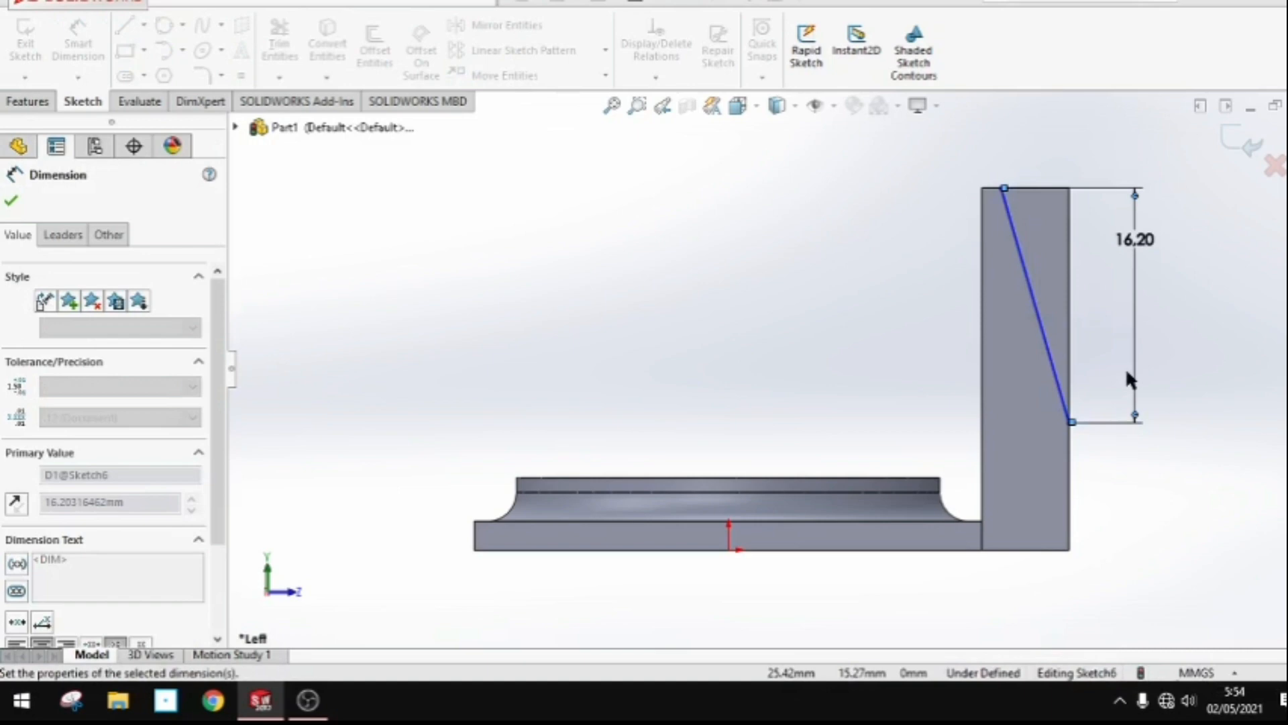
right_click(1135, 301)
left_click(996, 321)
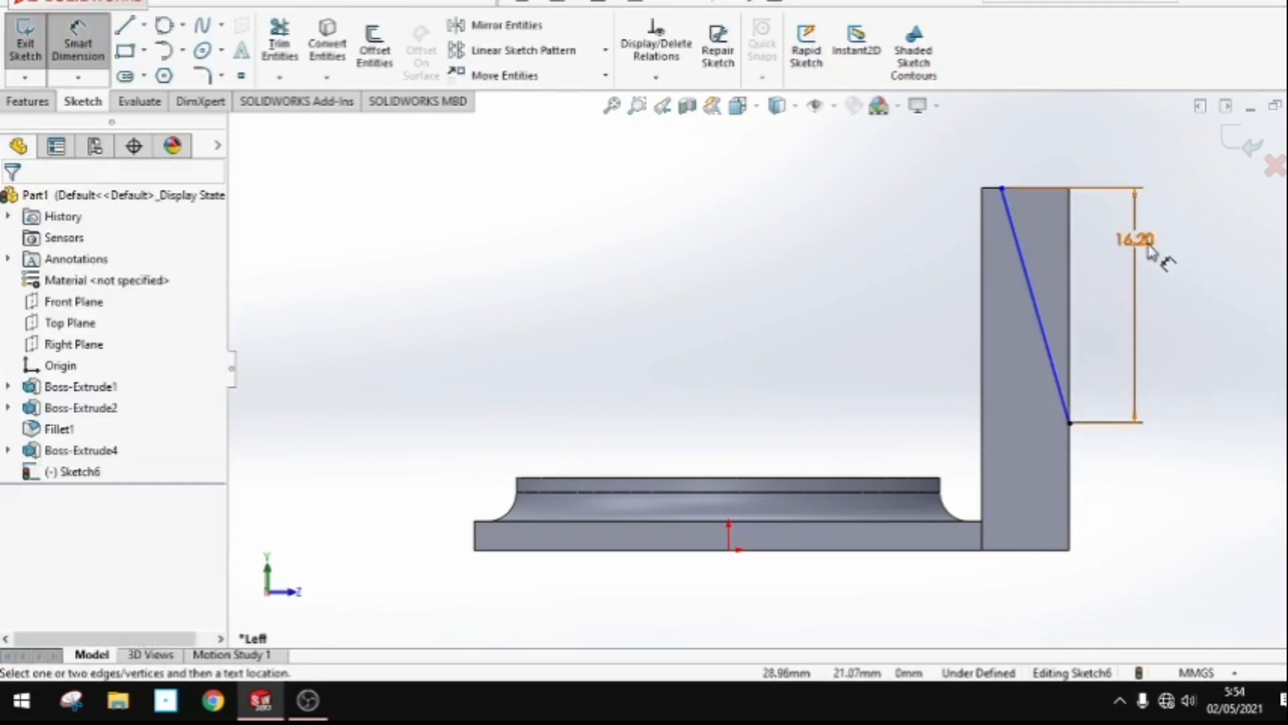
left_click(98, 47)
right_click(1145, 252)
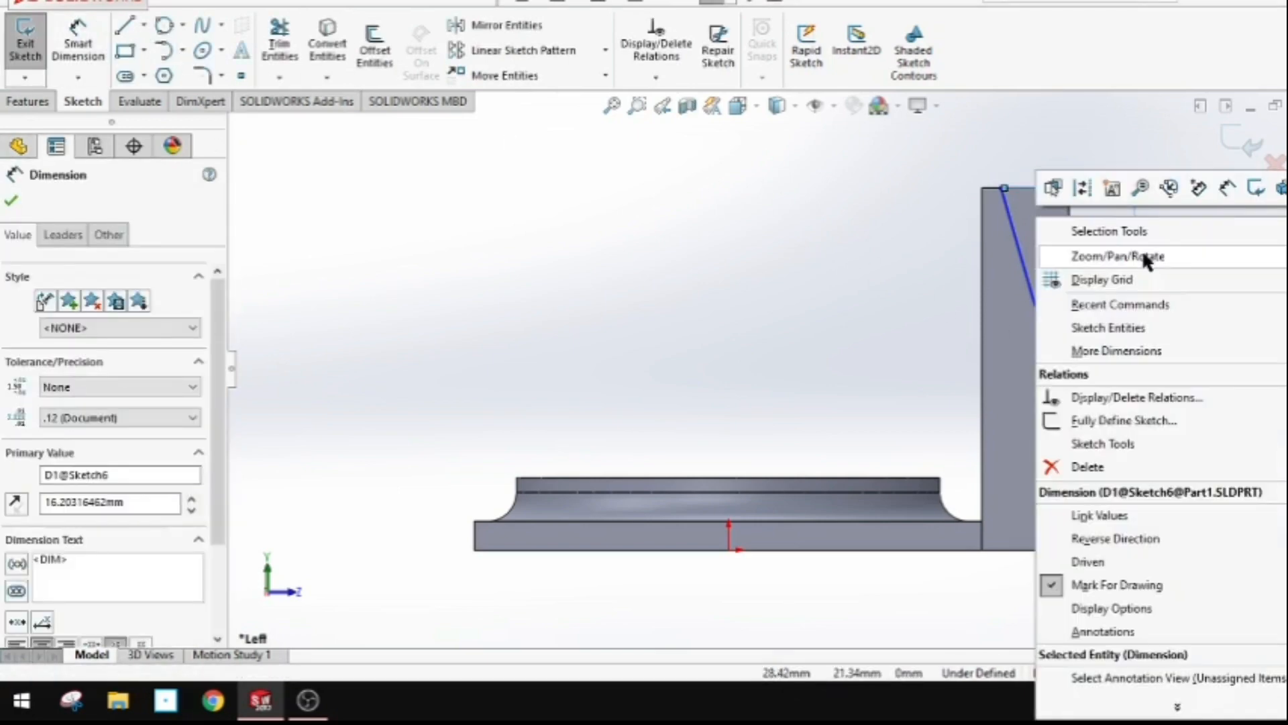
left_click(1098, 467)
Dimension the slanted line's true length, aligned with the line, to 23 mm.
left_click(72, 53)
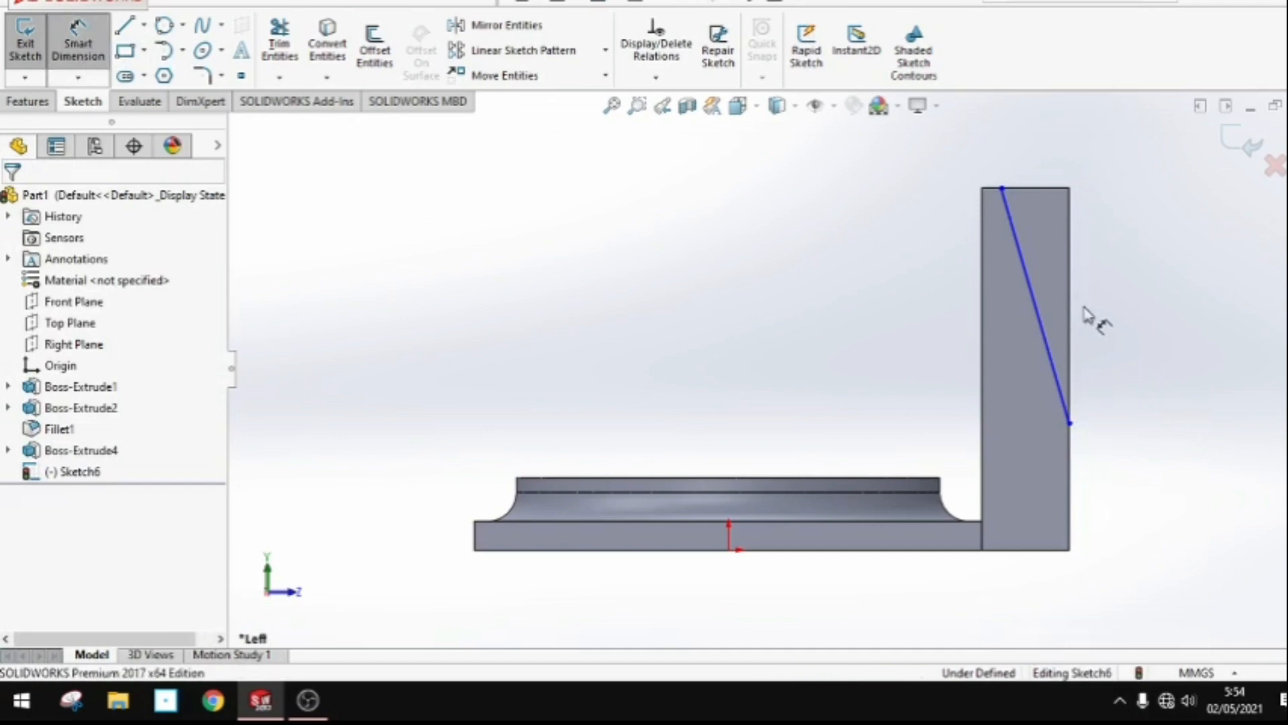
left_click(1039, 297)
left_click(1107, 167)
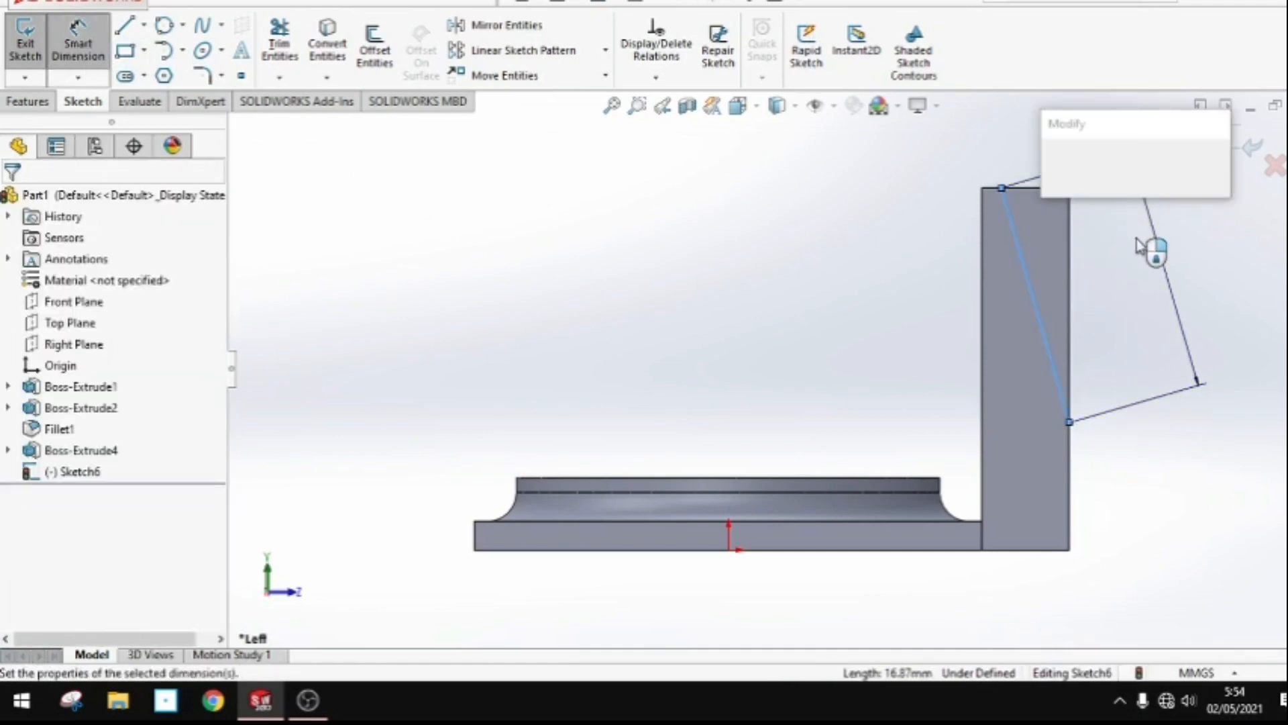
key("Return")
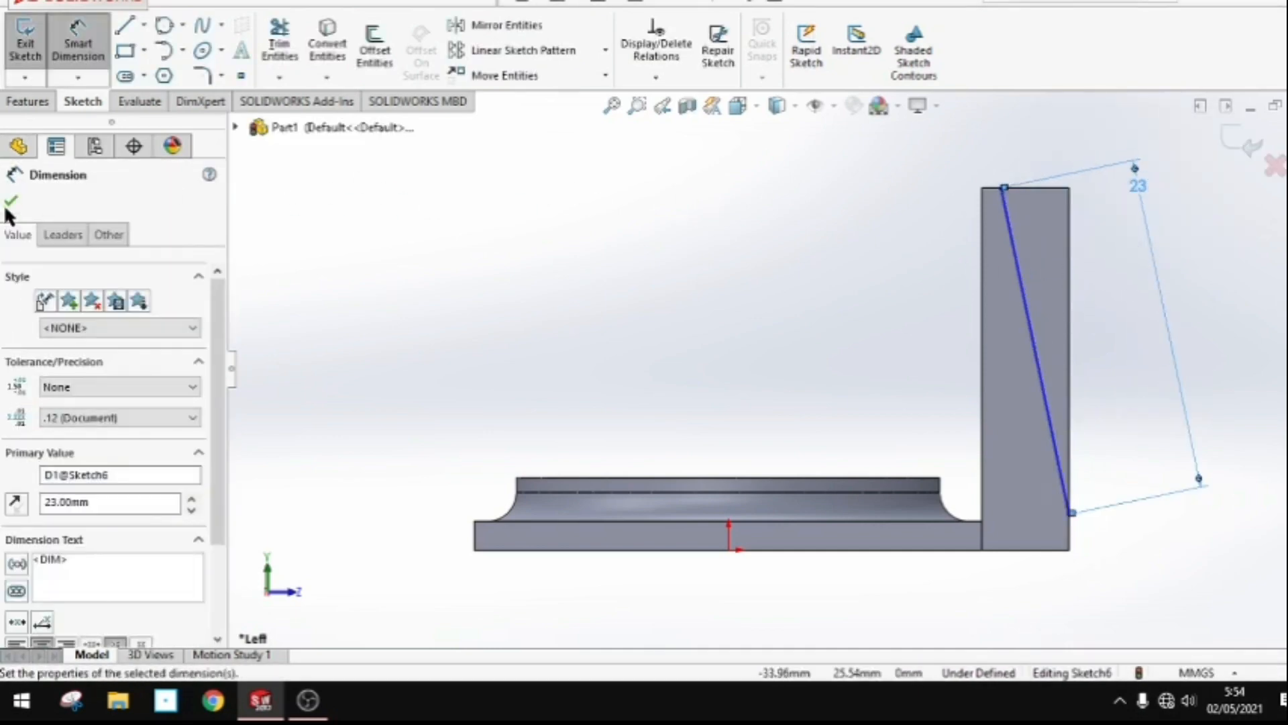
left_click(11, 200)
key("Escape")
Dimension the gap between the slanted line's upper endpoint and the upright's inner top corner to 1.5 mm.
left_click(78, 42)
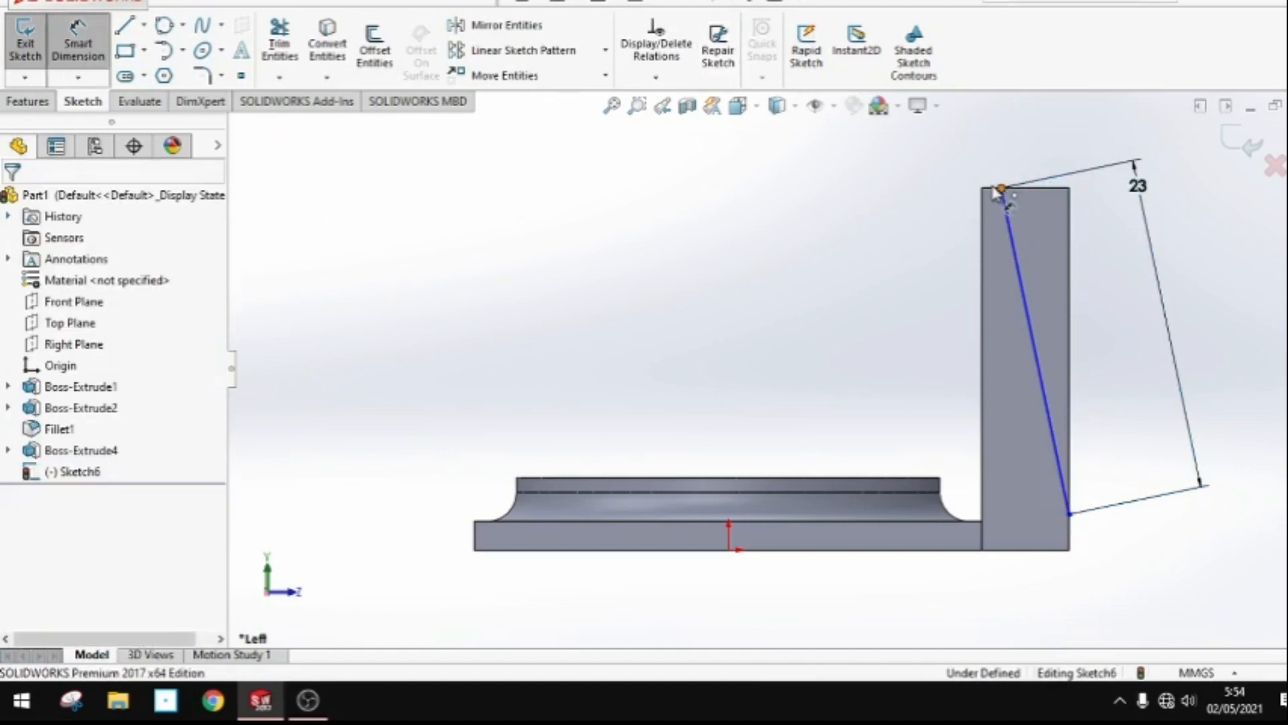
left_click(1001, 187)
left_click(982, 188)
left_click(991, 139)
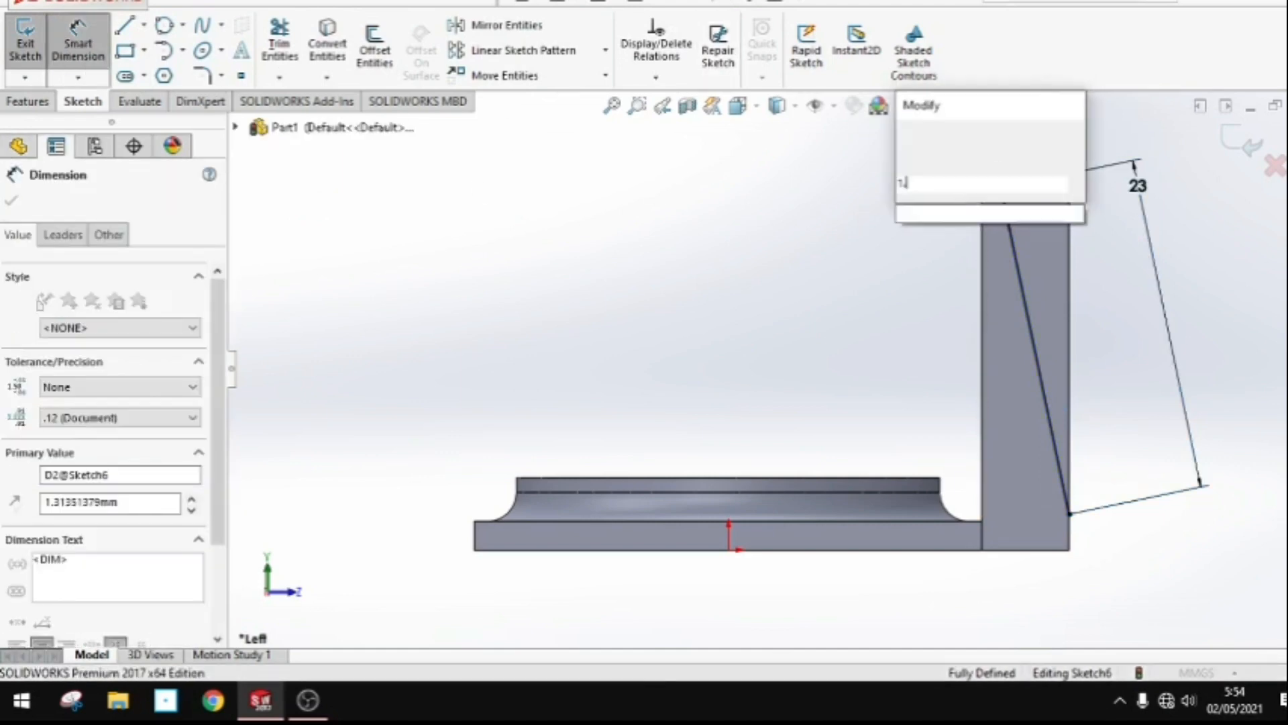
type("1.5")
key("Return")
key("Escape")
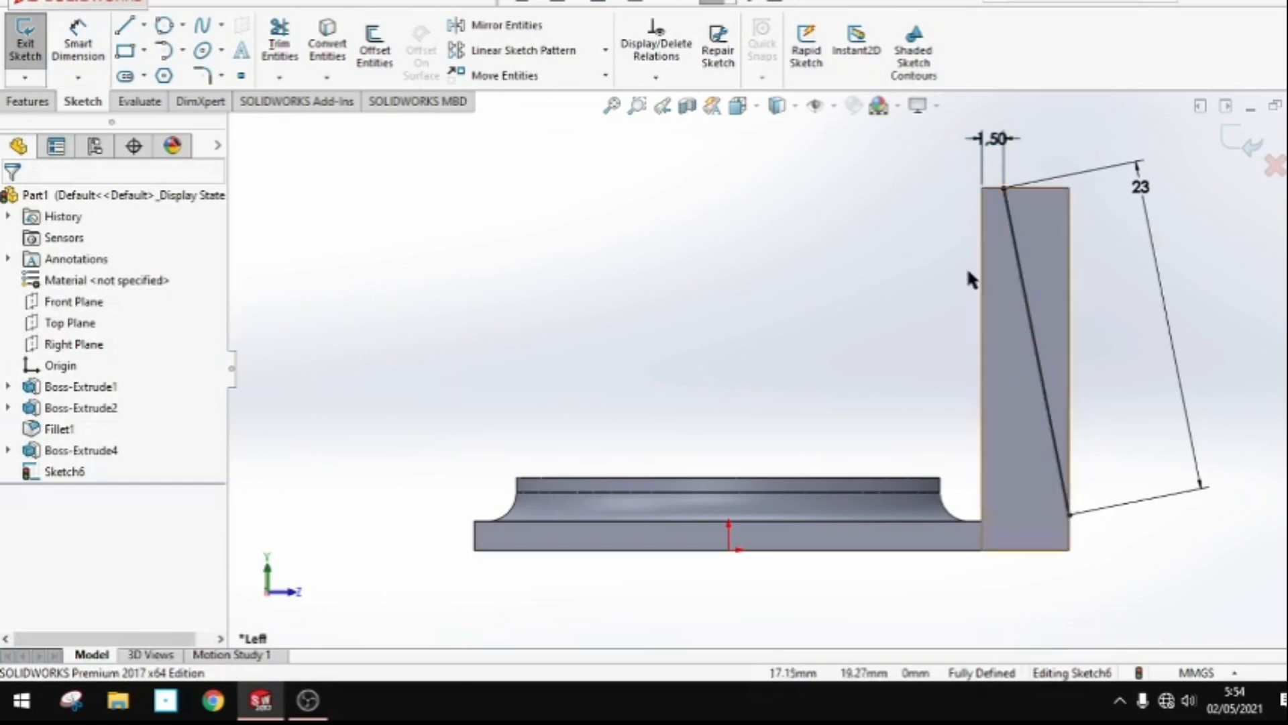
Extrude-cut the upright along the slanted line, Through All in both directions, to taper its outer face.
left_click(30, 102)
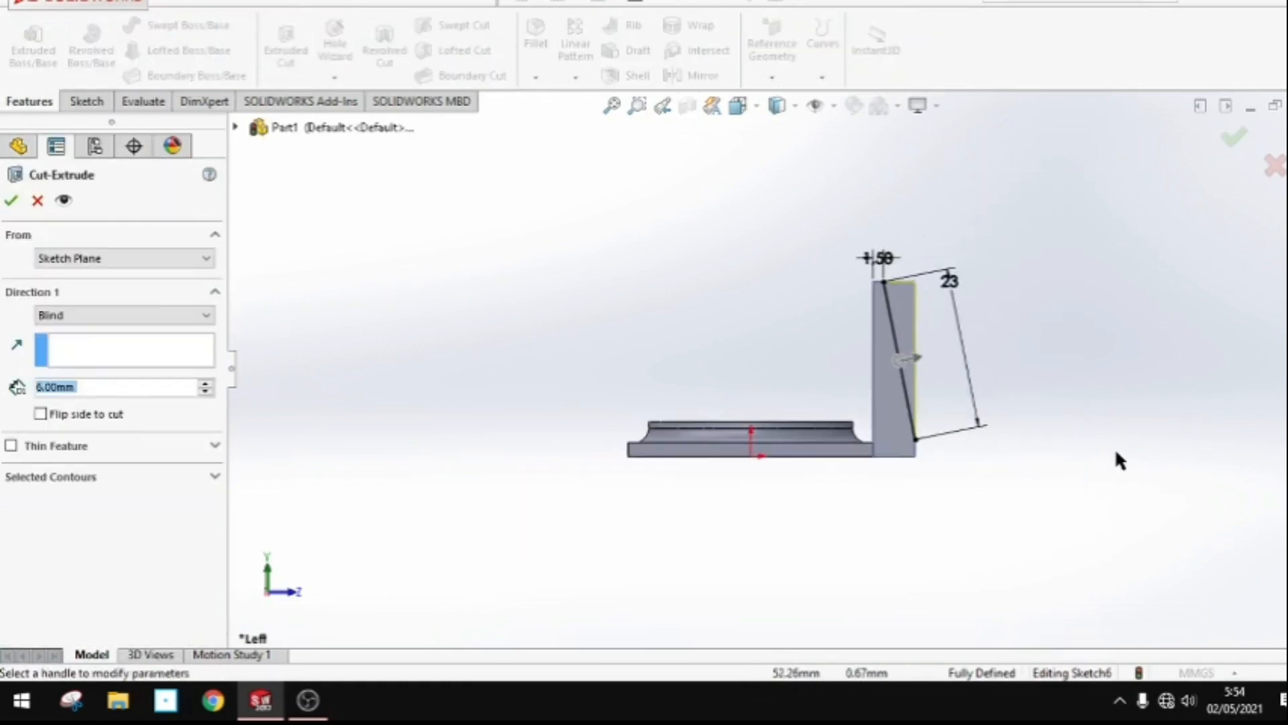
left_click(146, 314)
left_click(81, 362)
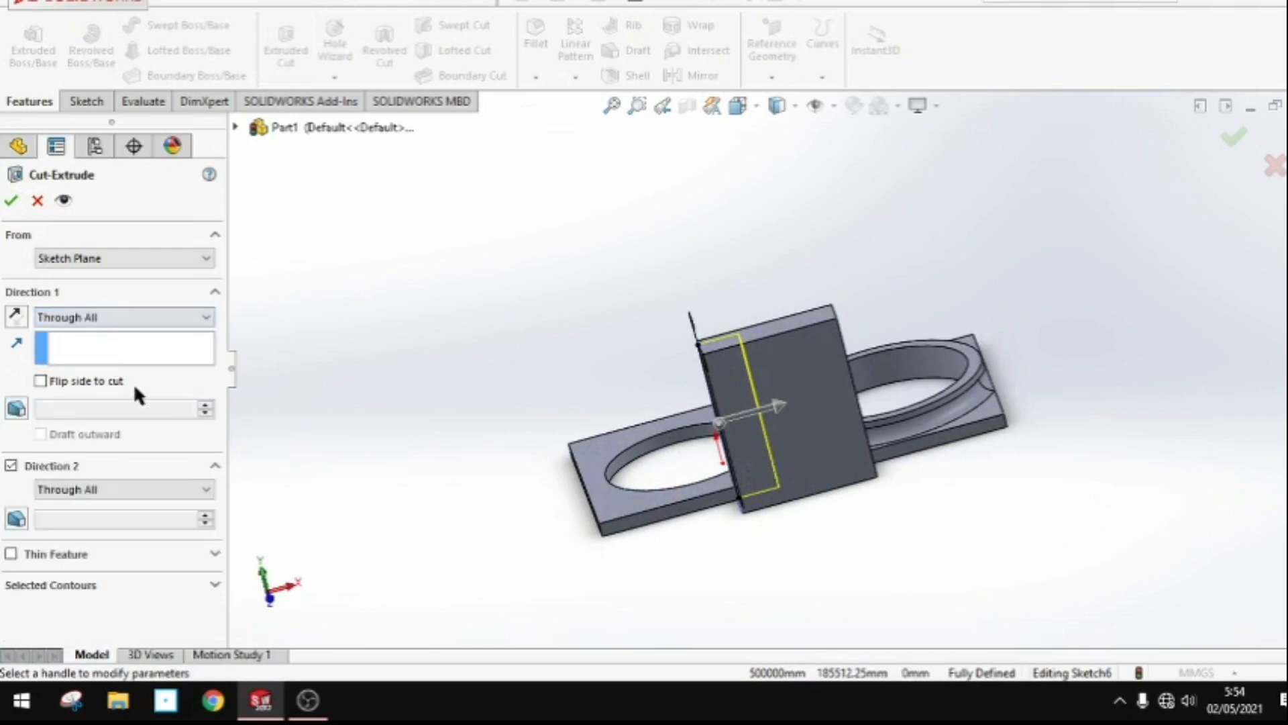
key("Return")
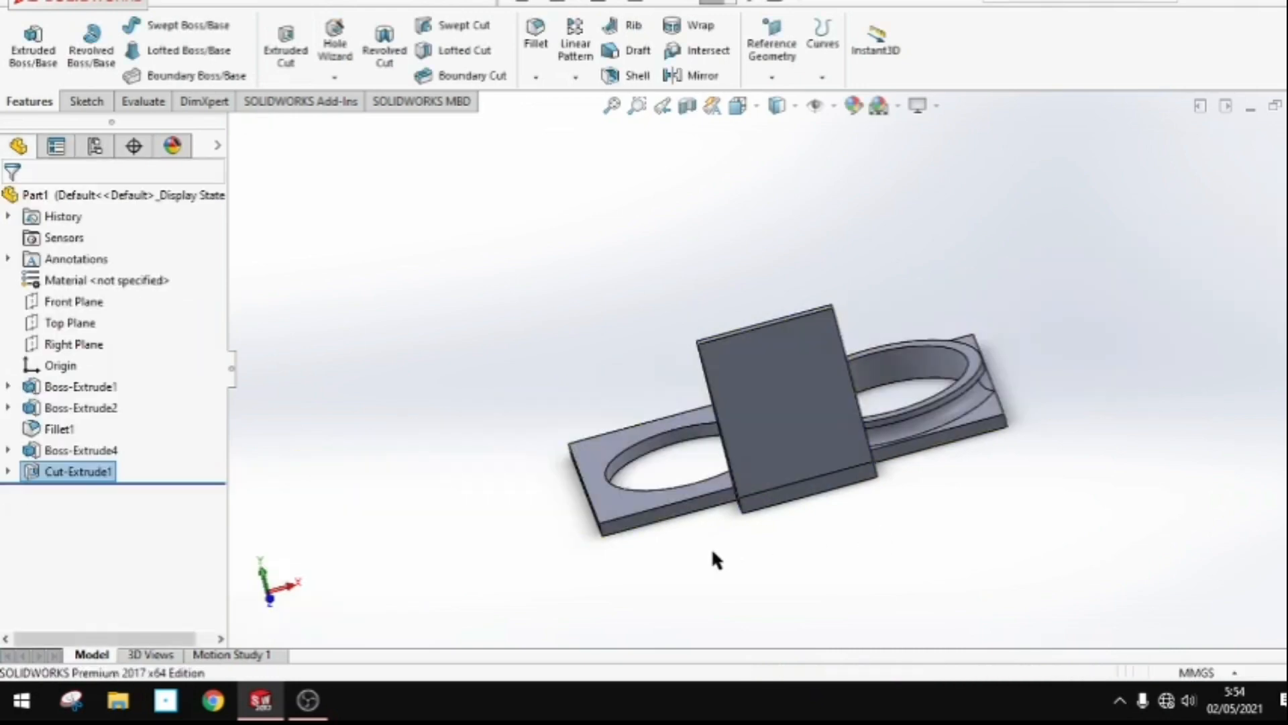
Start a sketch on the upright's flat inner face and draw a circle about 3.9 mm in diameter near its upper corner.
middle_click_drag(711, 547, 823, 377)
right_click(824, 381)
left_click(836, 254)
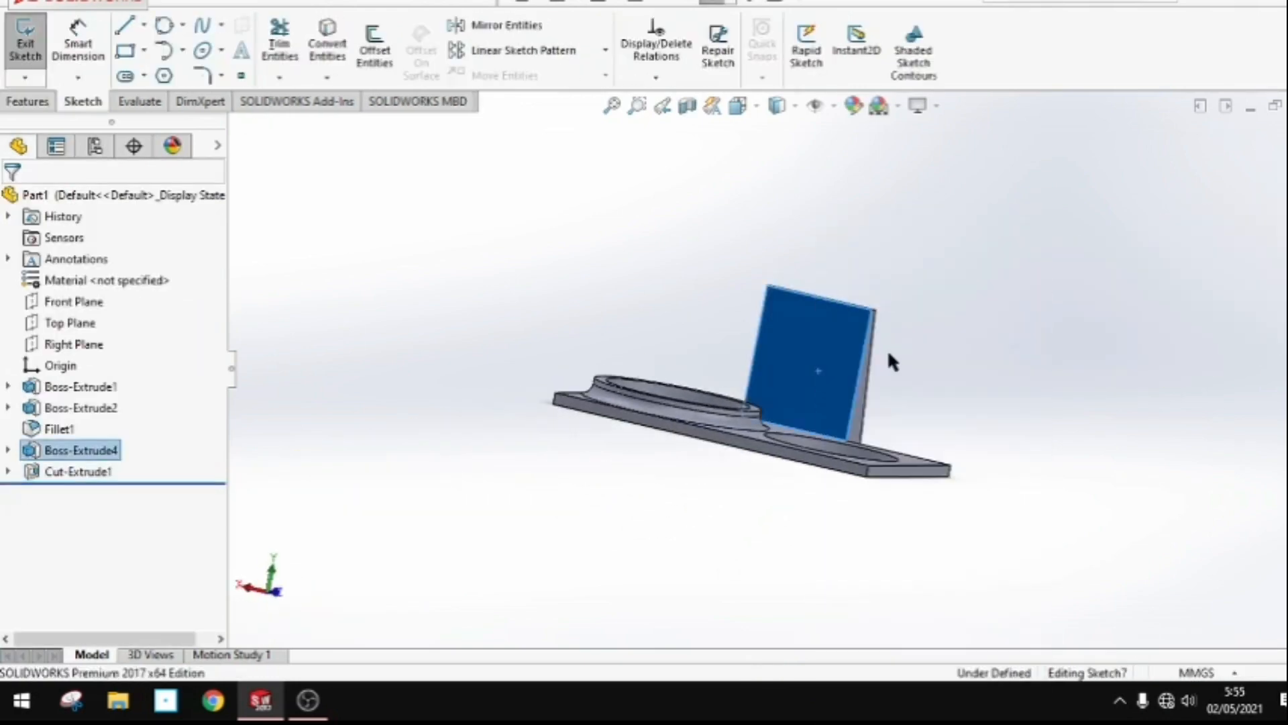
key("space")
left_click(698, 399)
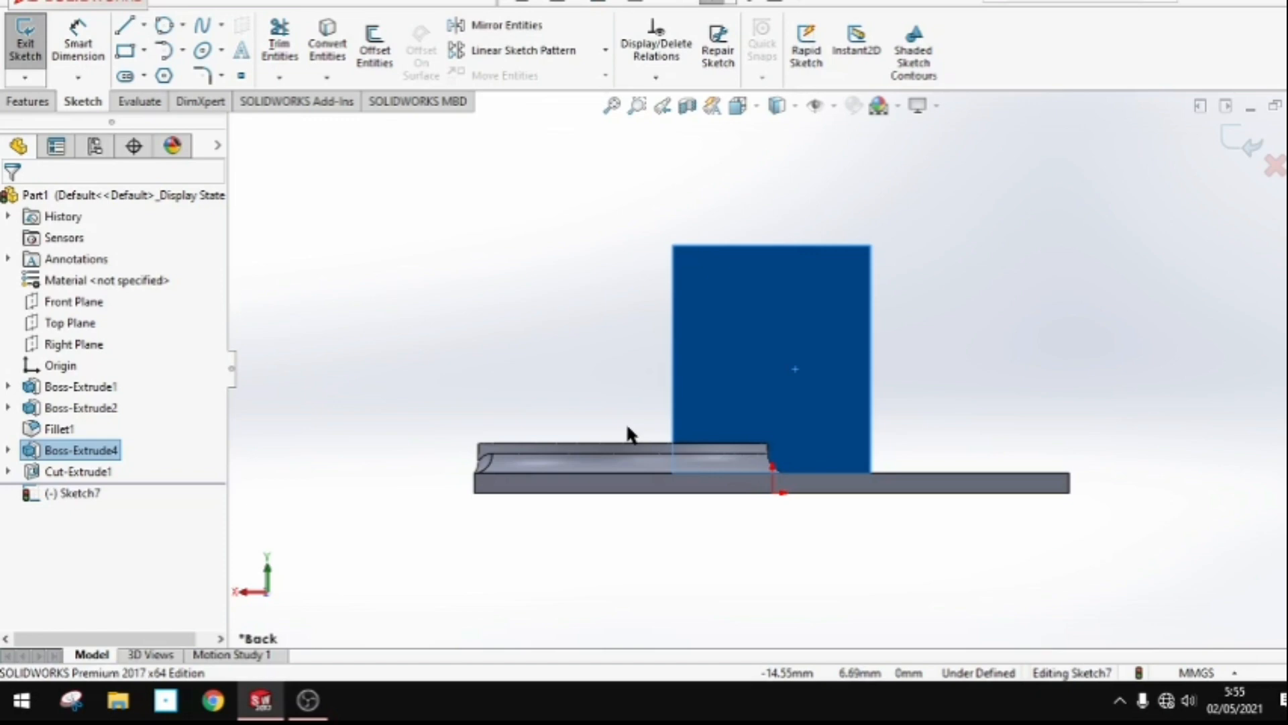
left_click(183, 20)
left_click(200, 50)
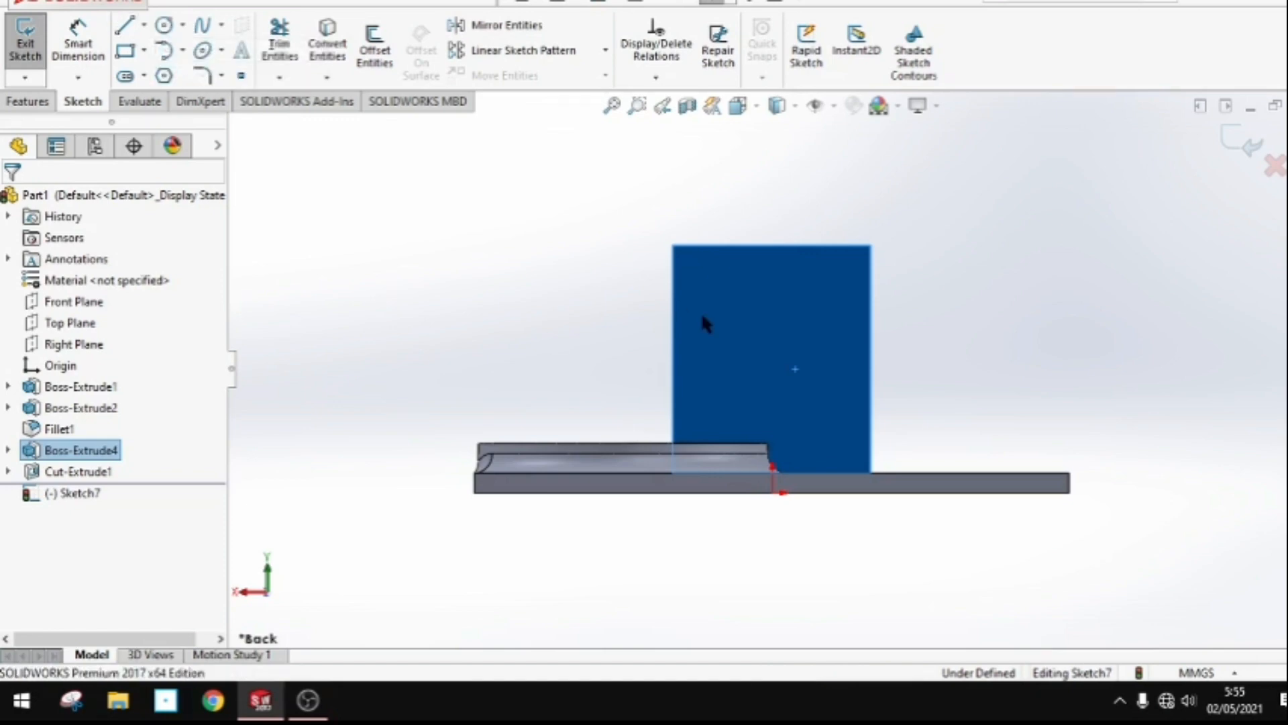
left_click(708, 282)
left_click(725, 289)
Dimension the circle's diameter to 4 mm.
left_click(77, 47)
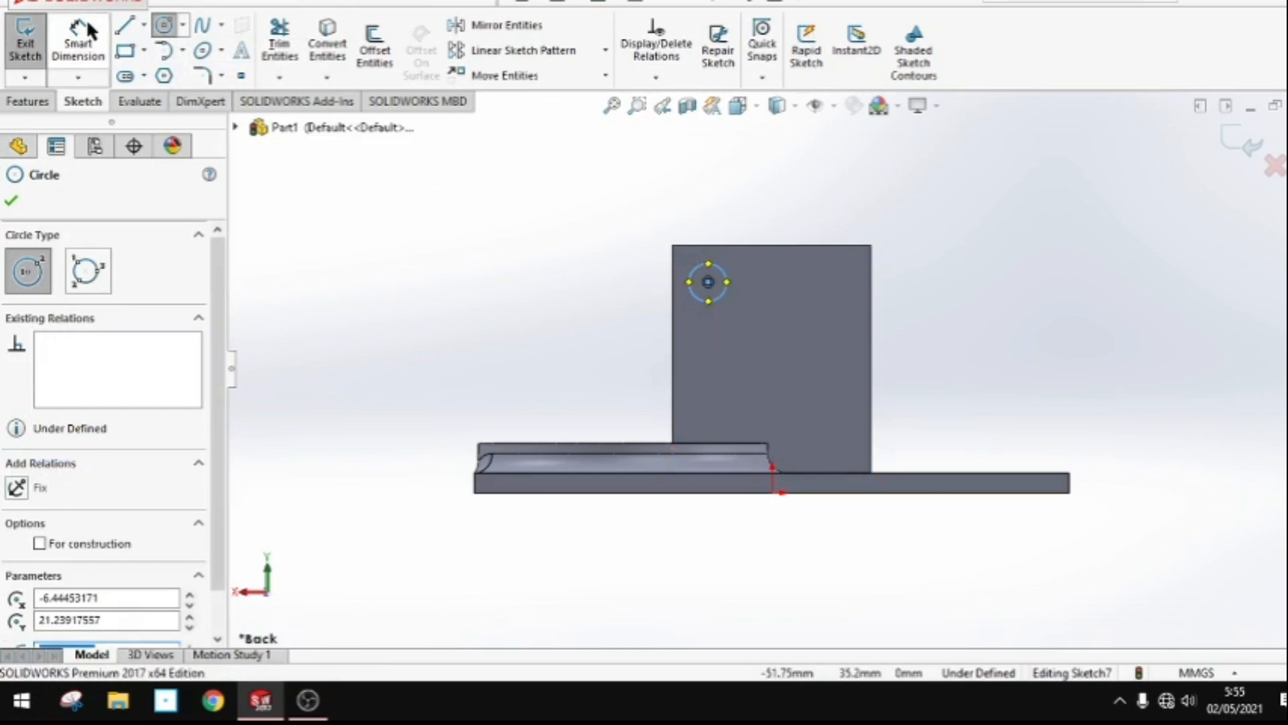
left_click(697, 268)
left_click(604, 218)
type("3.5")
key("Return")
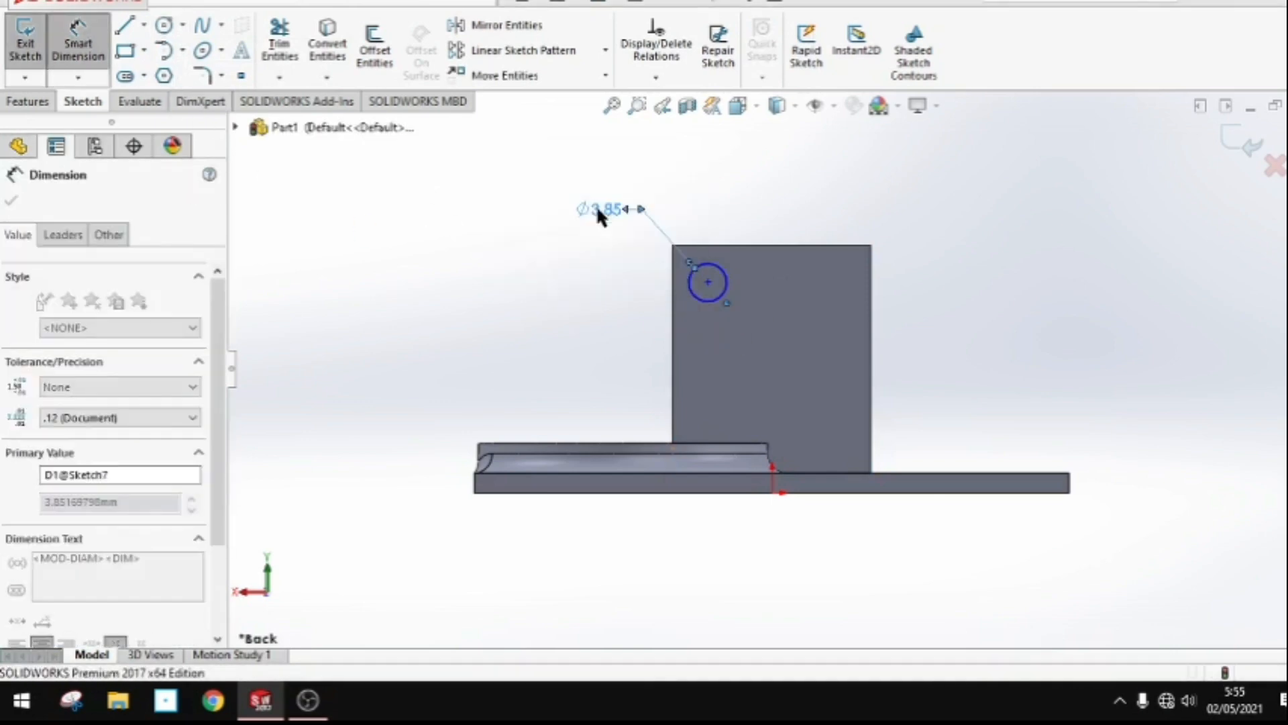
double_click(599, 210)
type("4")
key("Return")
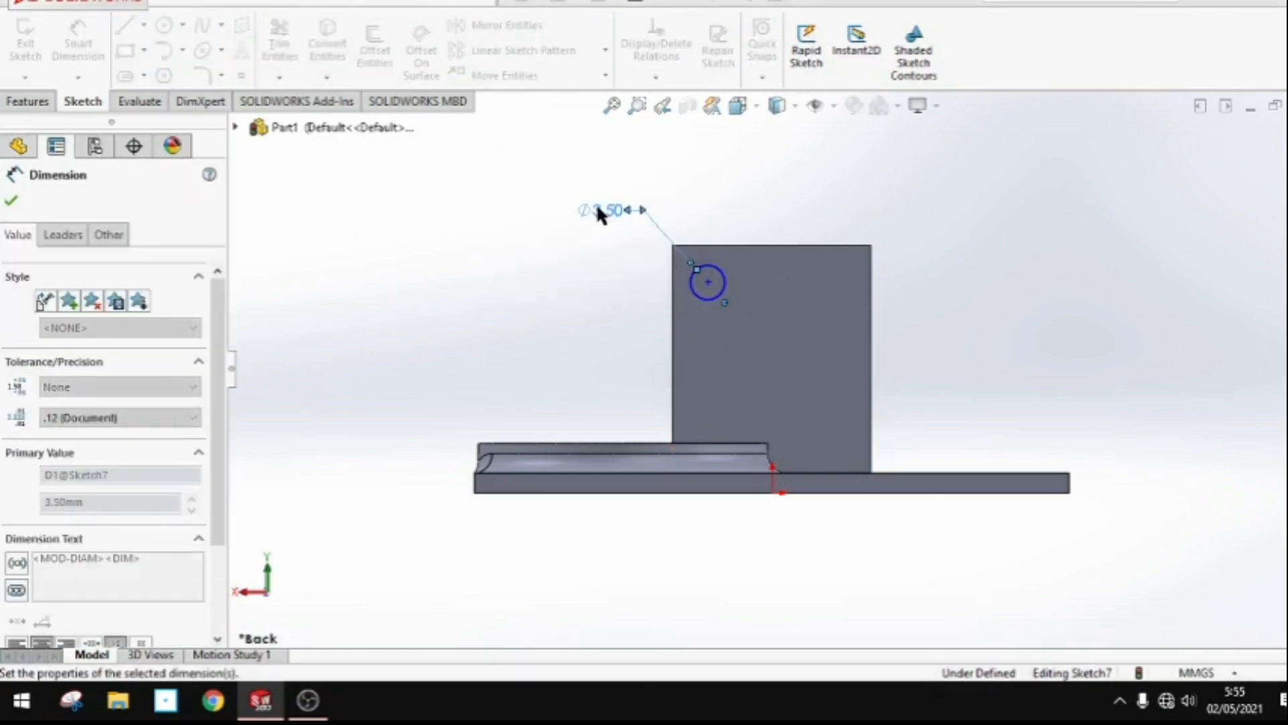
Draw a vertical midpoint construction line about 84 mm long, centred on the origin.
key("f")
key("l")
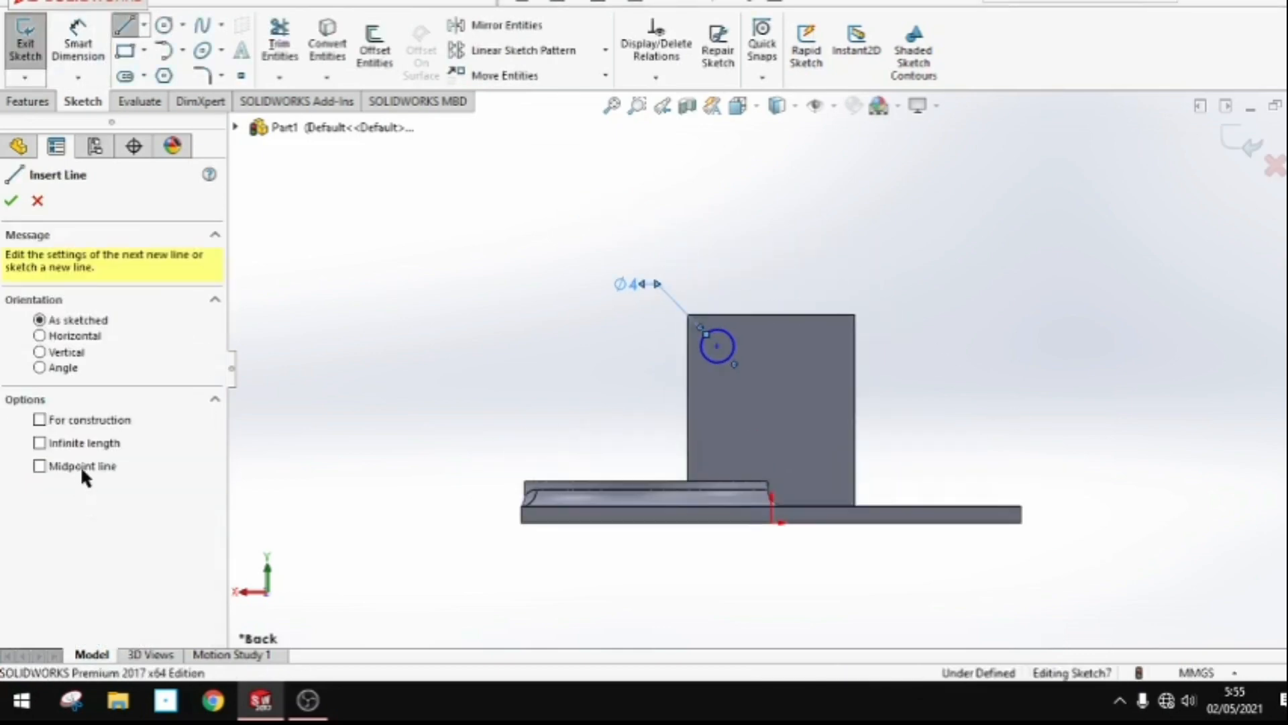
left_click(72, 427)
left_click(771, 522)
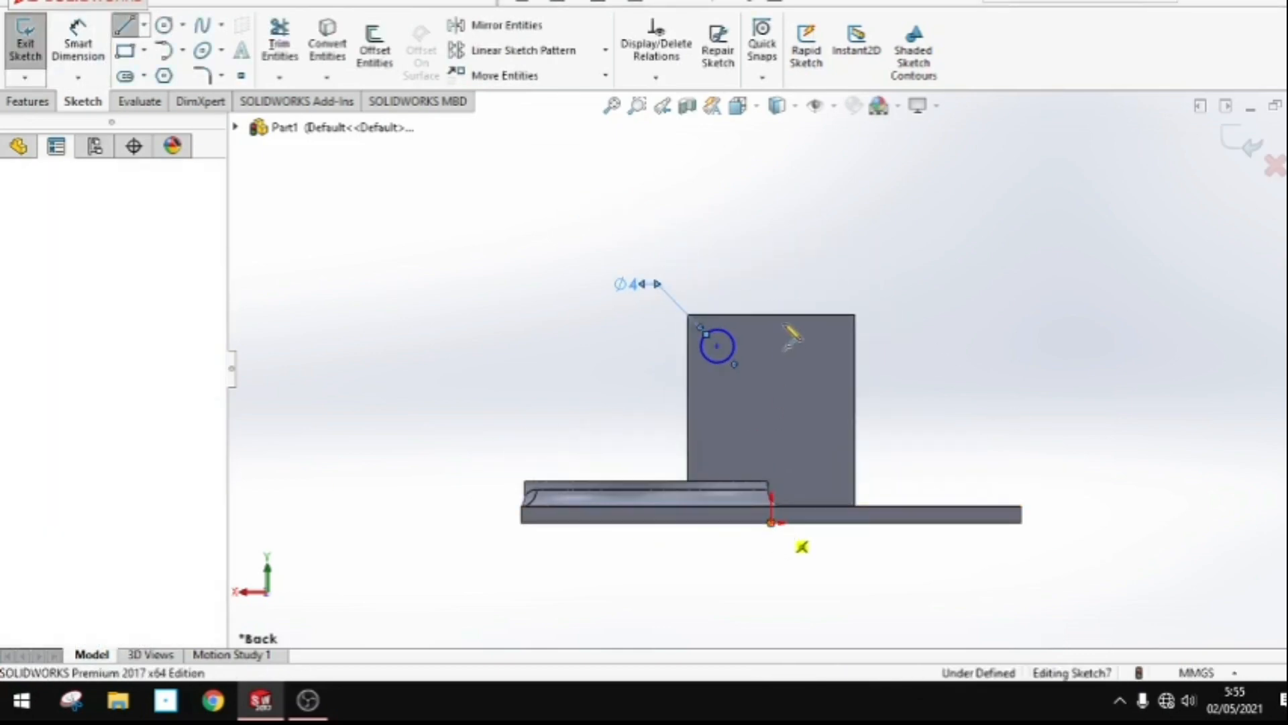
left_click(772, 175)
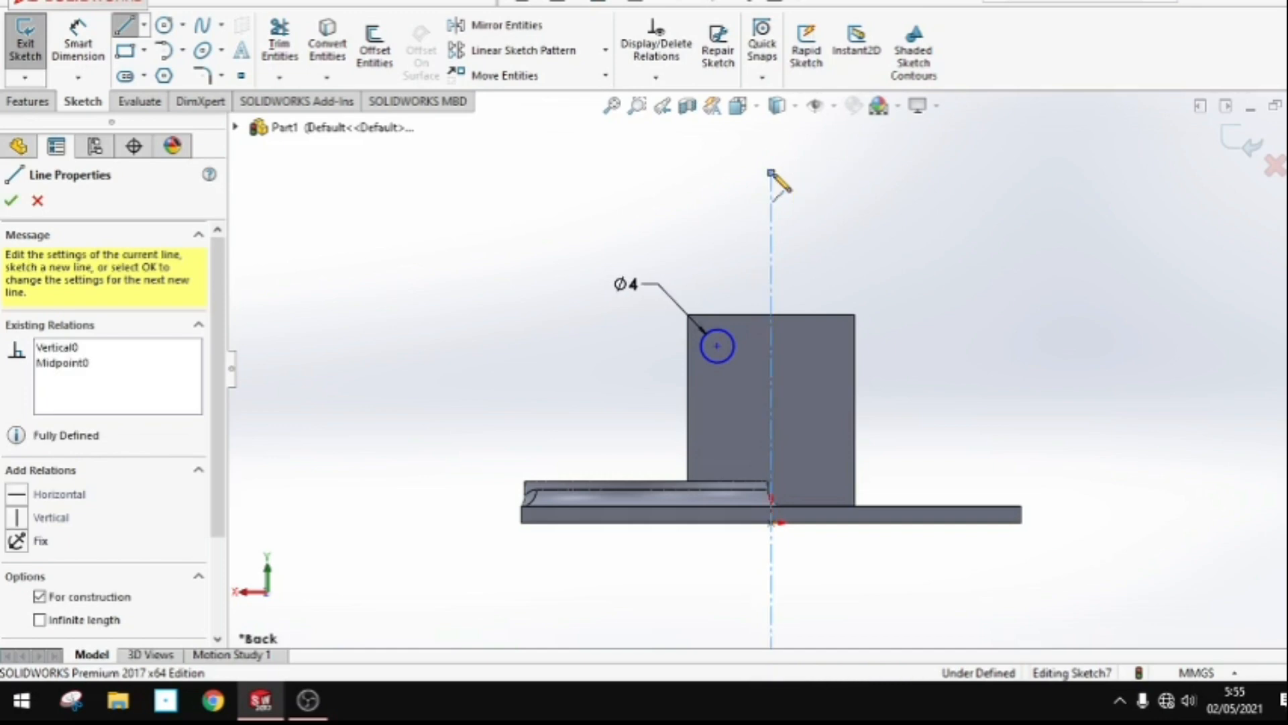
key("Escape")
Mirror the 4 mm circle about the vertical construction line, keeping the original.
left_click(465, 30)
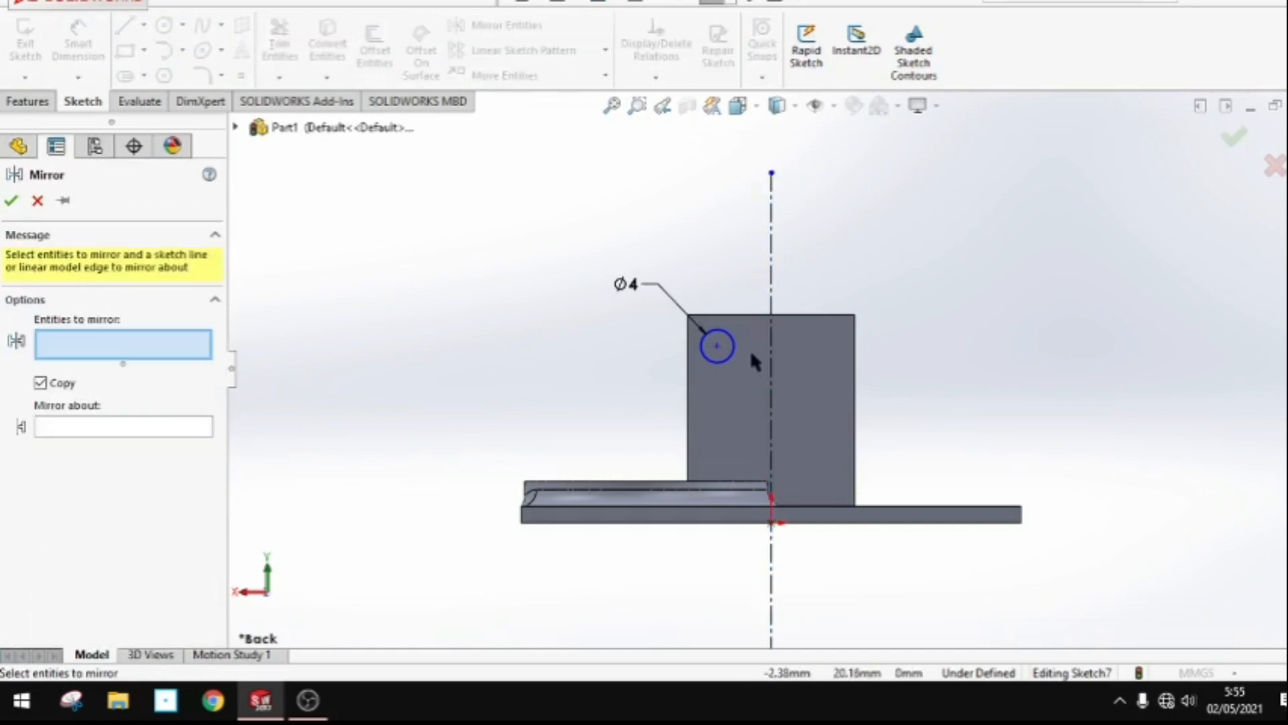
left_click(732, 357)
left_click(76, 428)
left_click(775, 329)
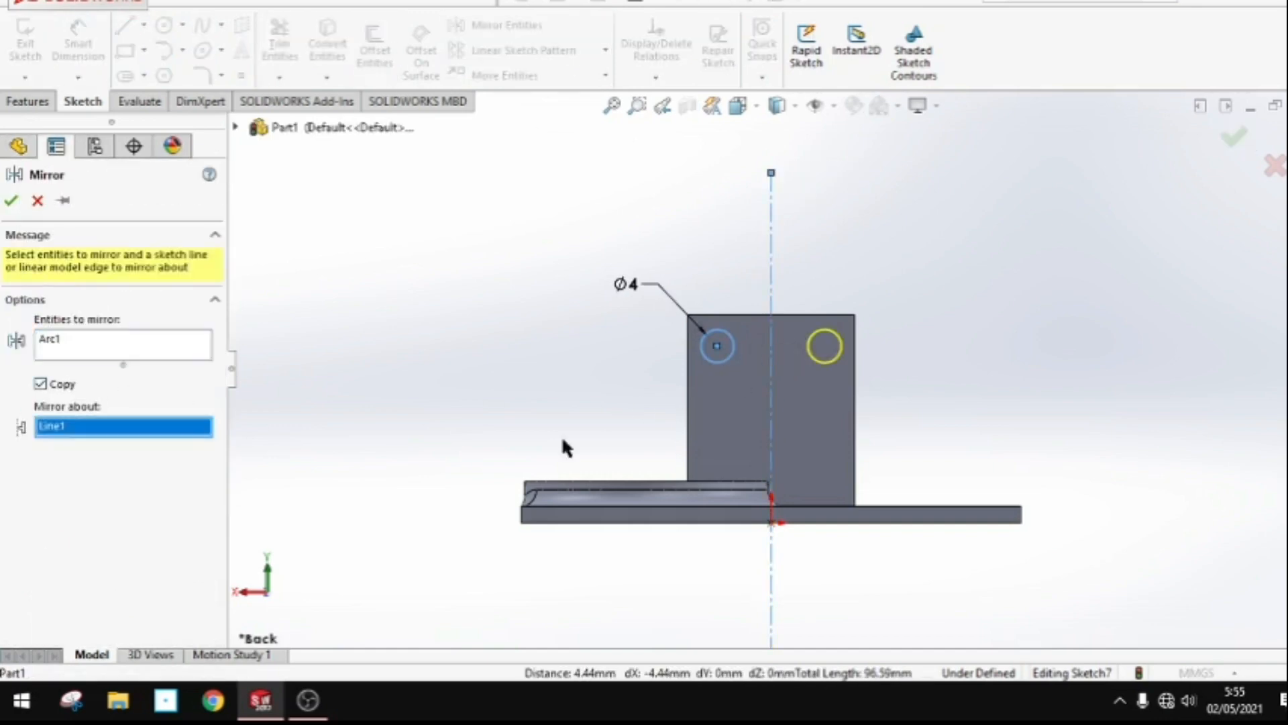
left_click(12, 201)
Dimension the distance from the original circle's centre to the construction line to 5 mm.
left_click(78, 44)
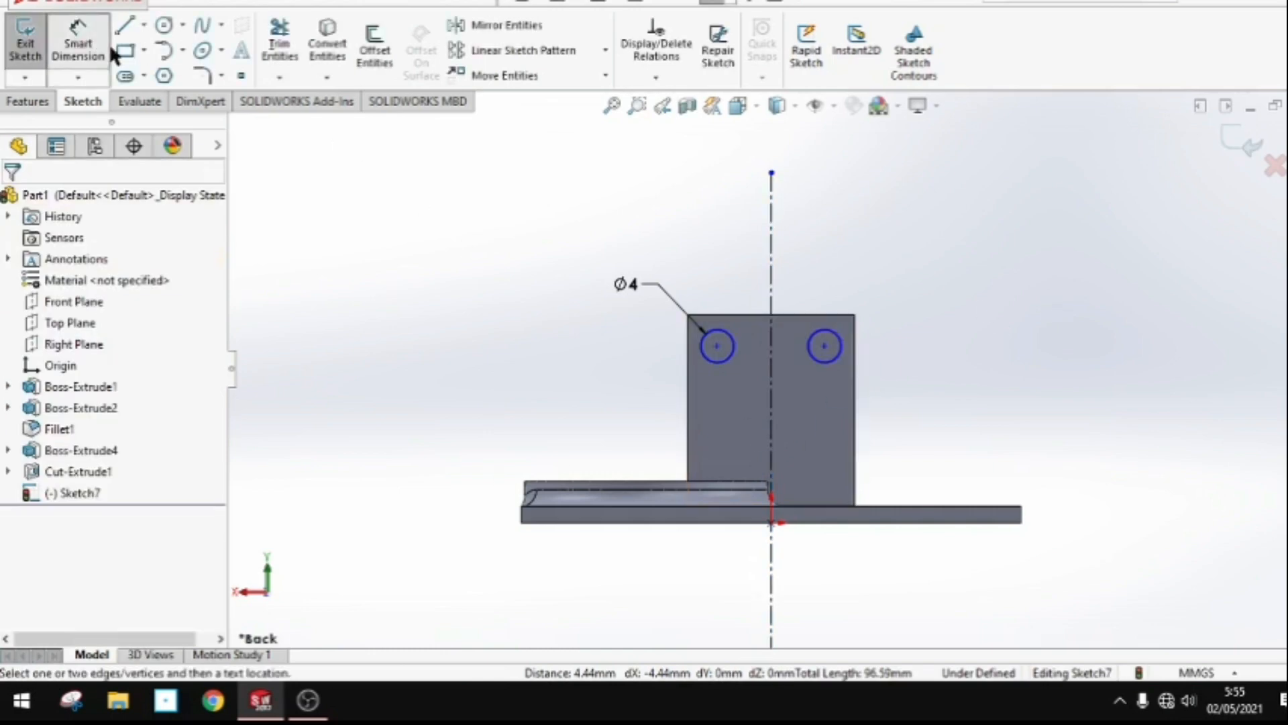
left_click(734, 336)
left_click(770, 333)
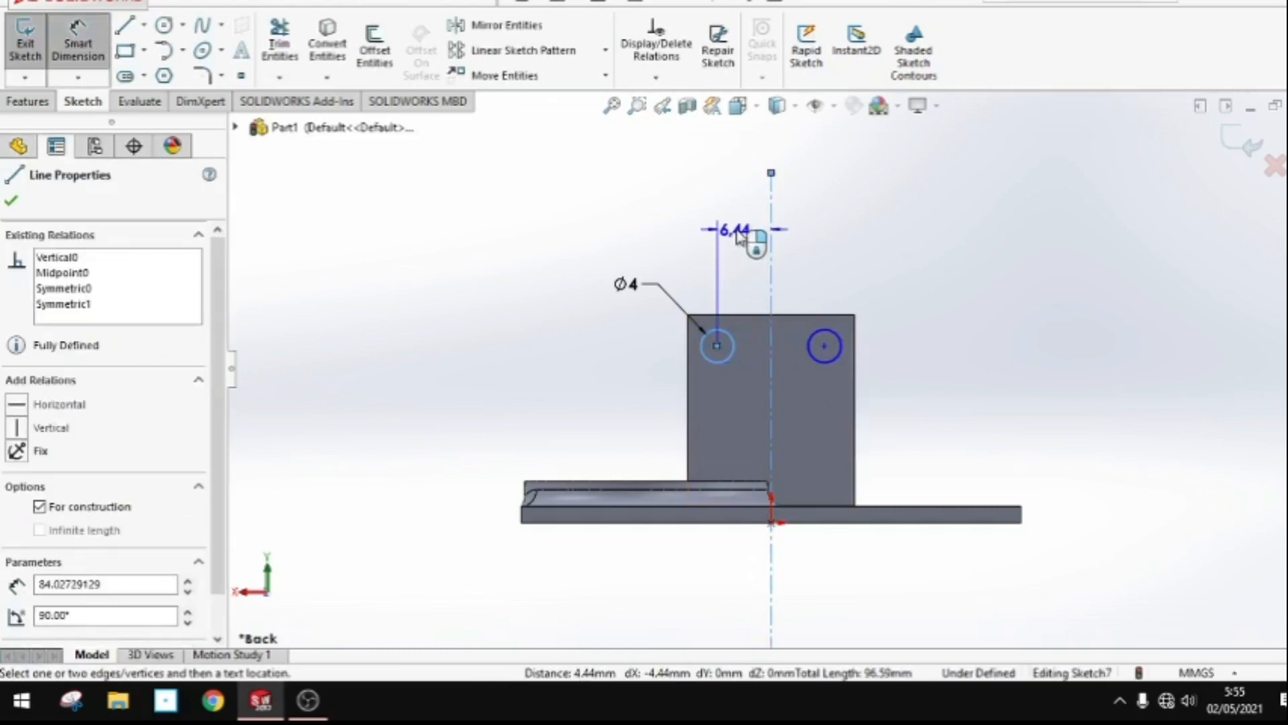
left_click(739, 234)
key("Return")
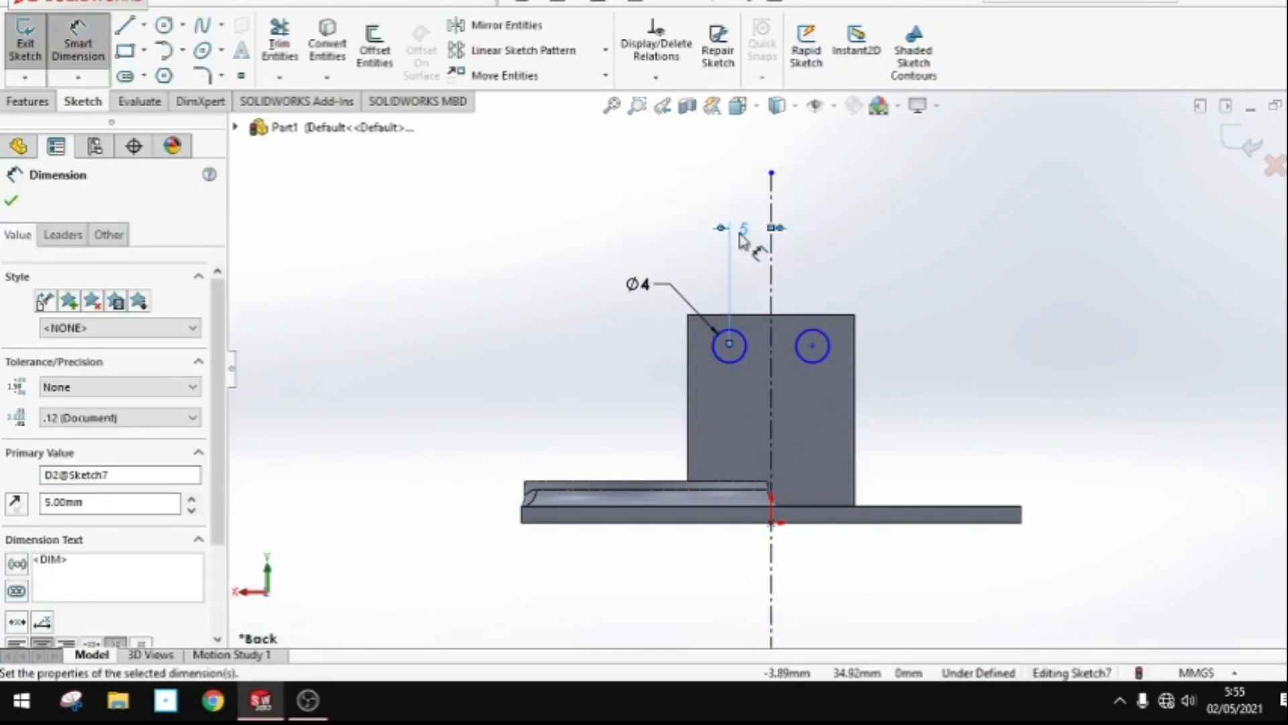
left_click(11, 201)
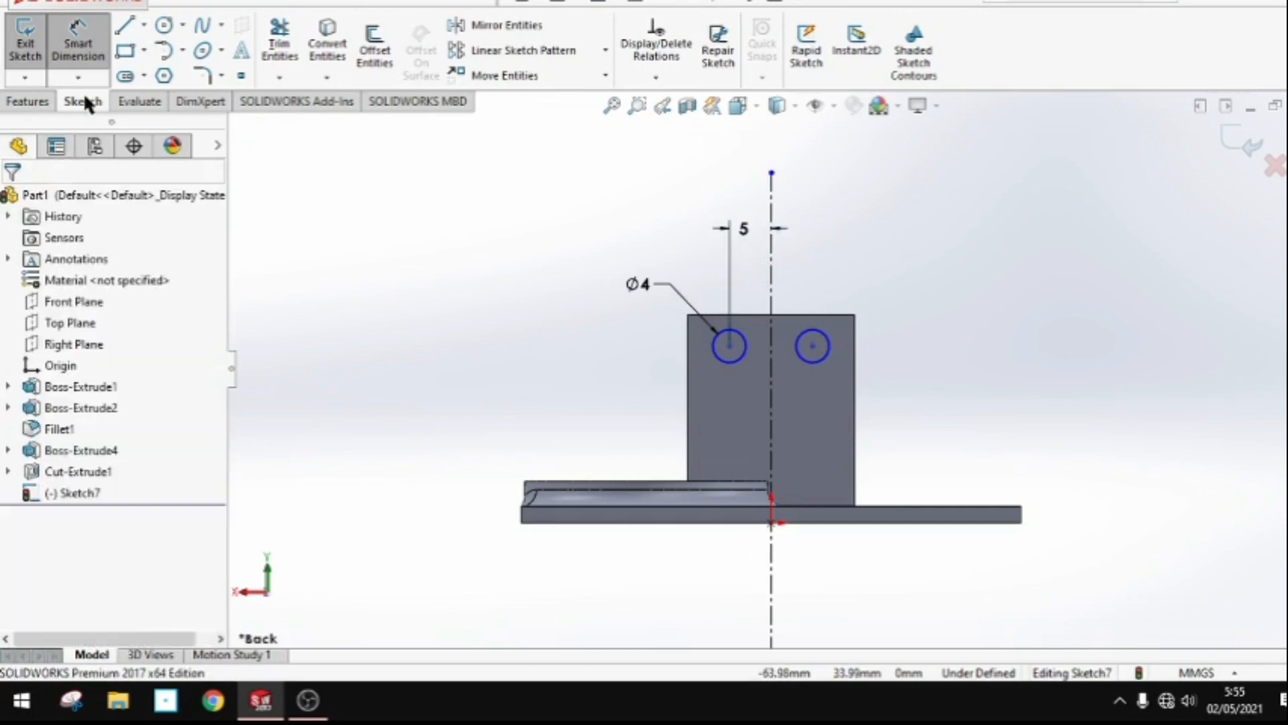
Dimension the distance from the original circle's centre to the upright's top edge to 5 mm.
left_click(730, 342)
left_click(718, 313)
left_click(584, 323)
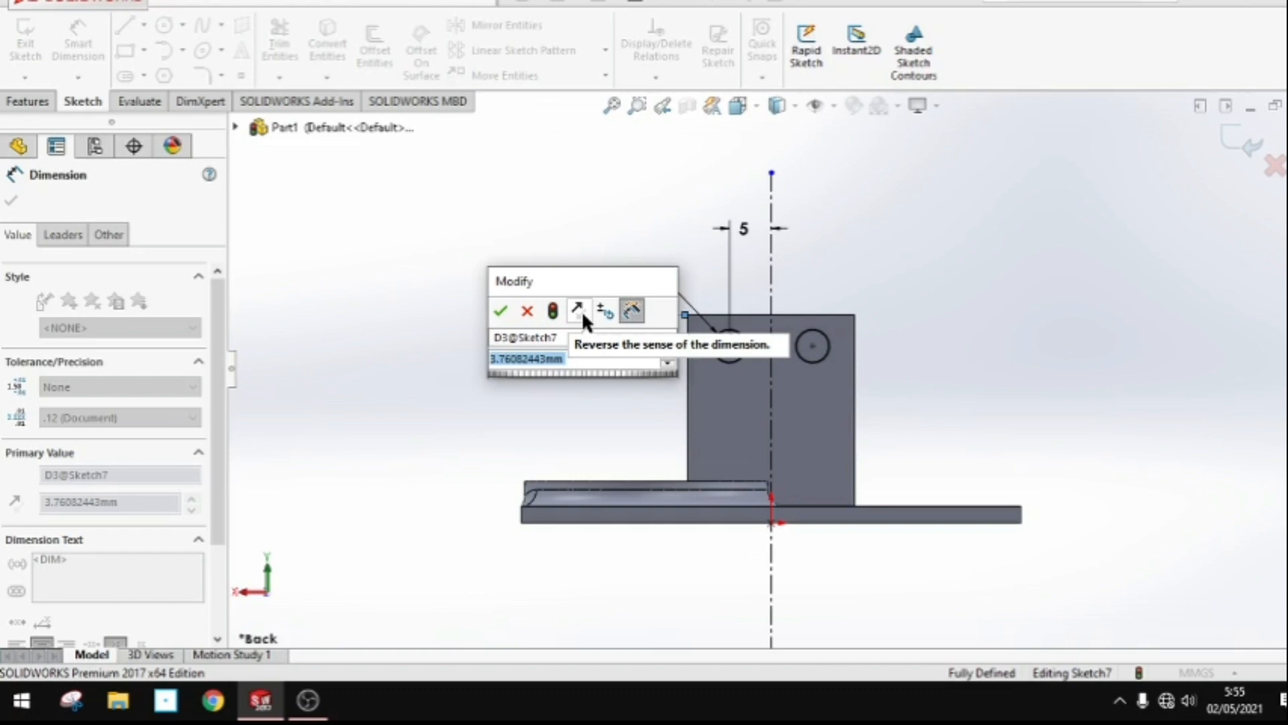
type("5")
key("Return")
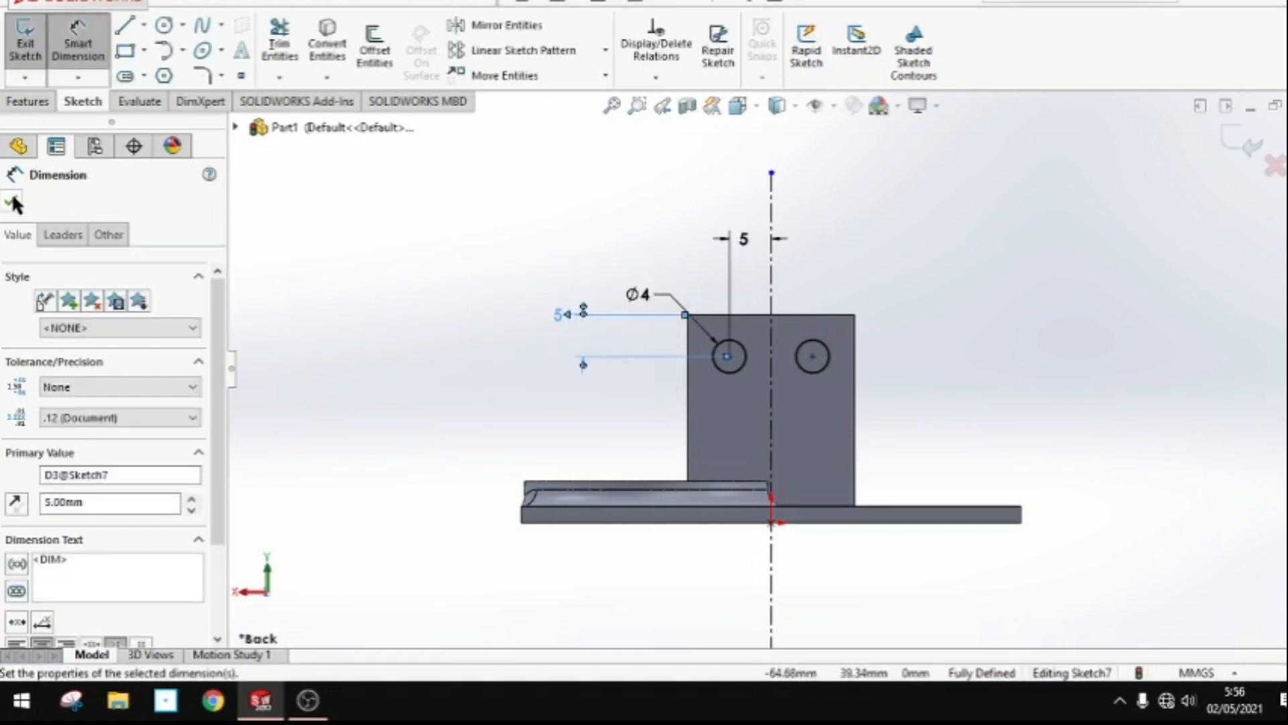
left_click(12, 200)
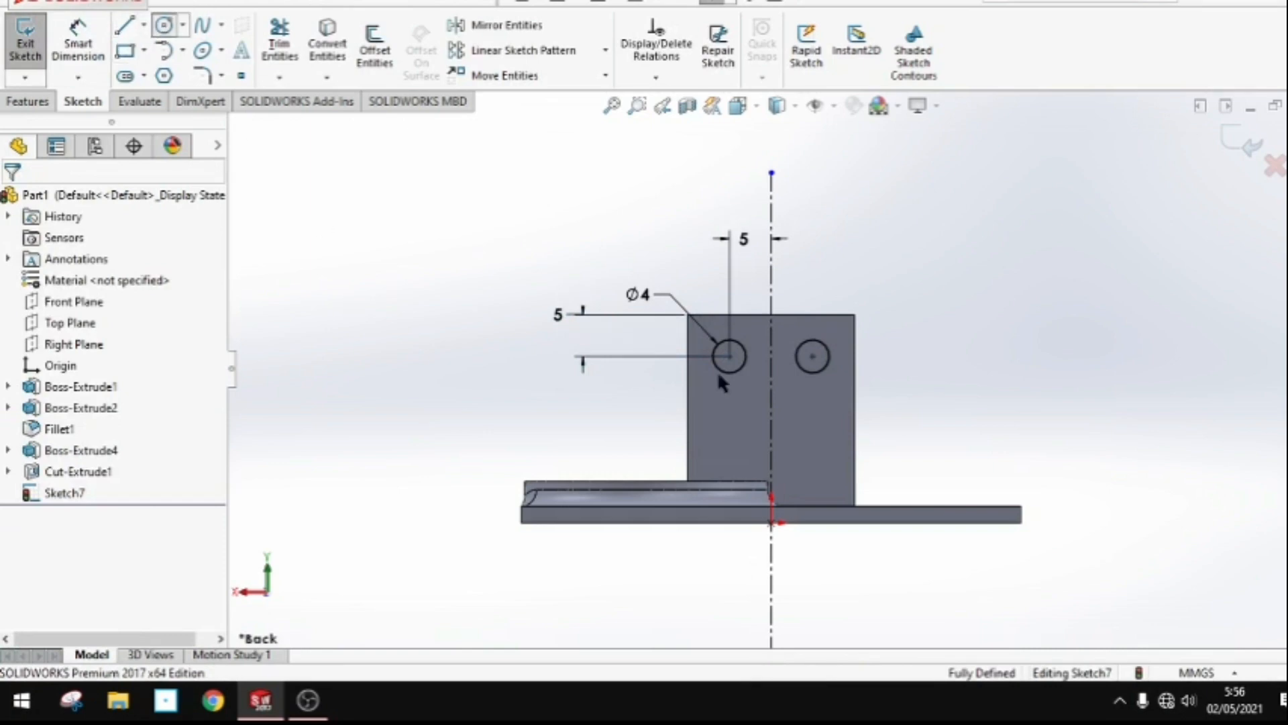
Draw a second circle directly below the original one and set its diameter to 4 mm.
left_click(730, 430)
left_click(744, 431)
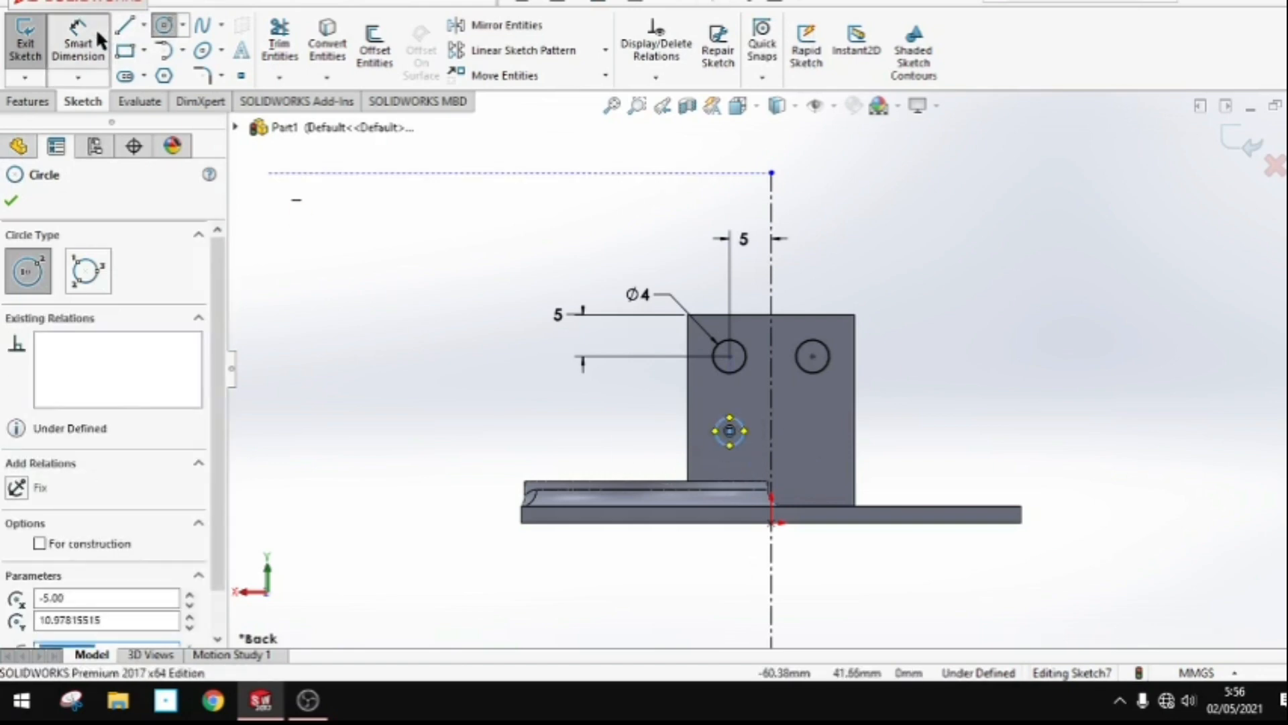
left_click(95, 28)
left_click(716, 421)
left_click(691, 394)
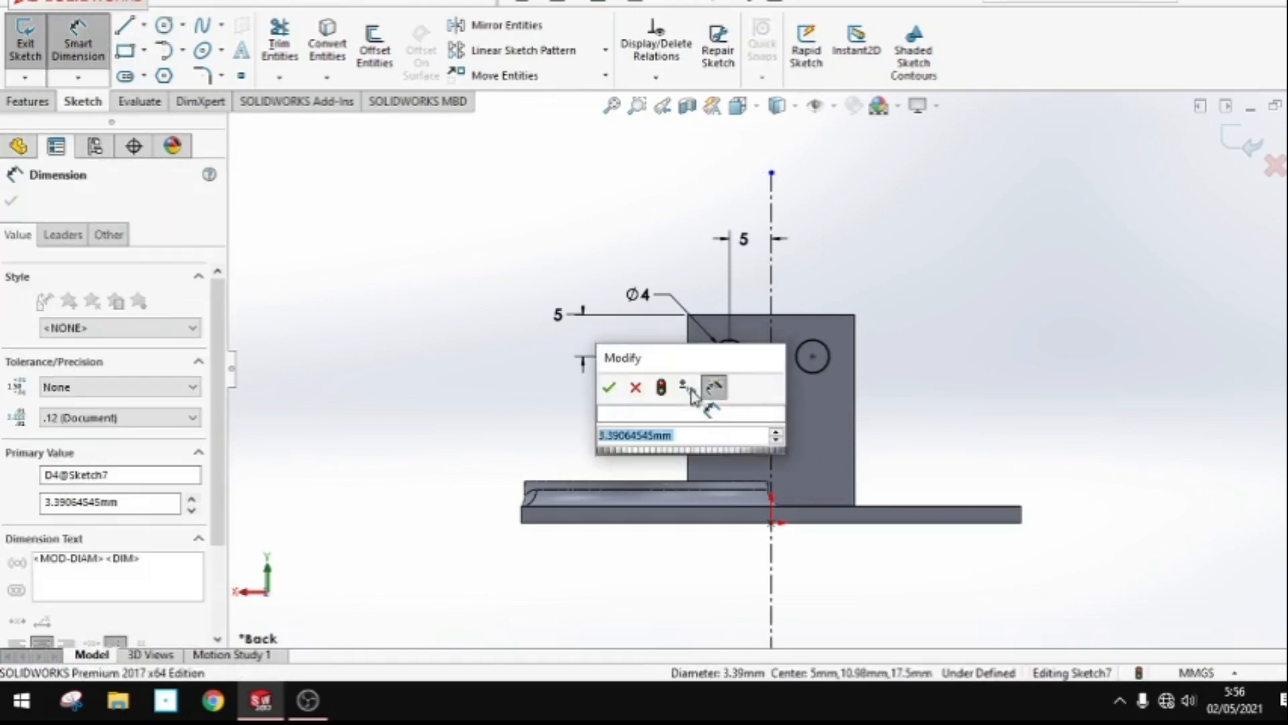
type("4")
key("Return")
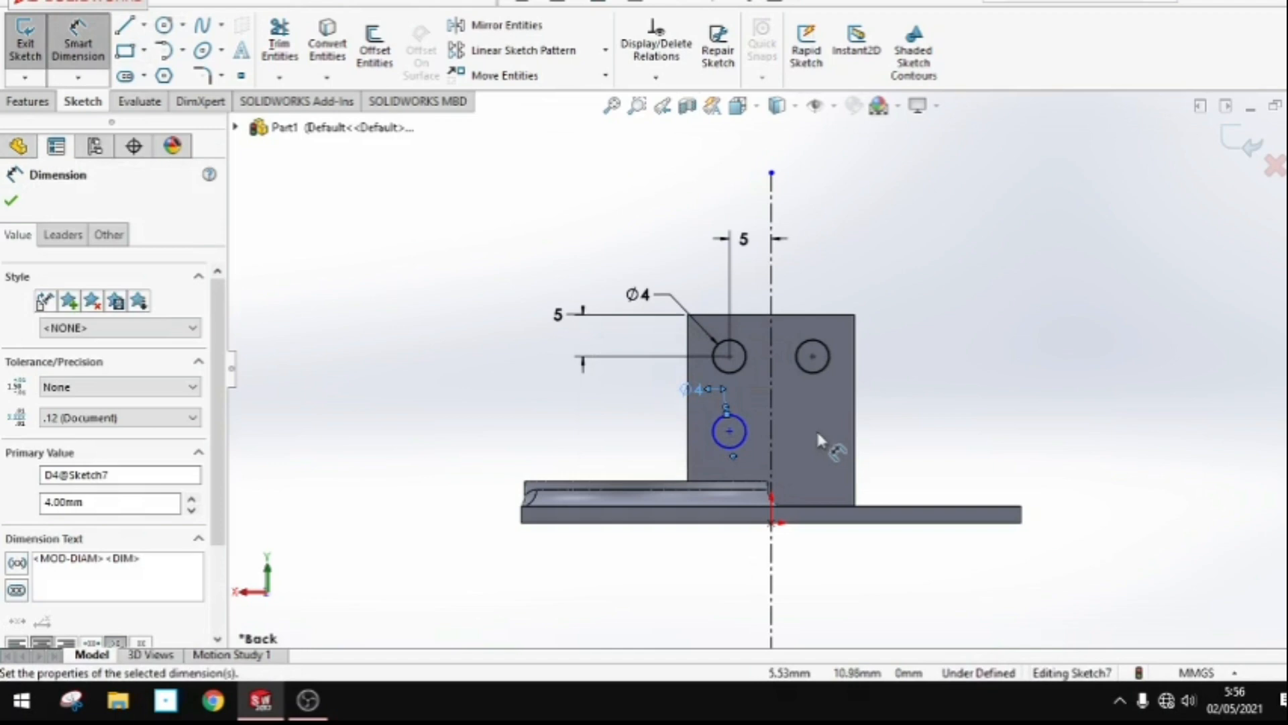
Dimension the vertical distance between the centres of the original circle and the one below it to 11 mm.
left_click(746, 427)
left_click(744, 364)
left_click(590, 369)
type("11")
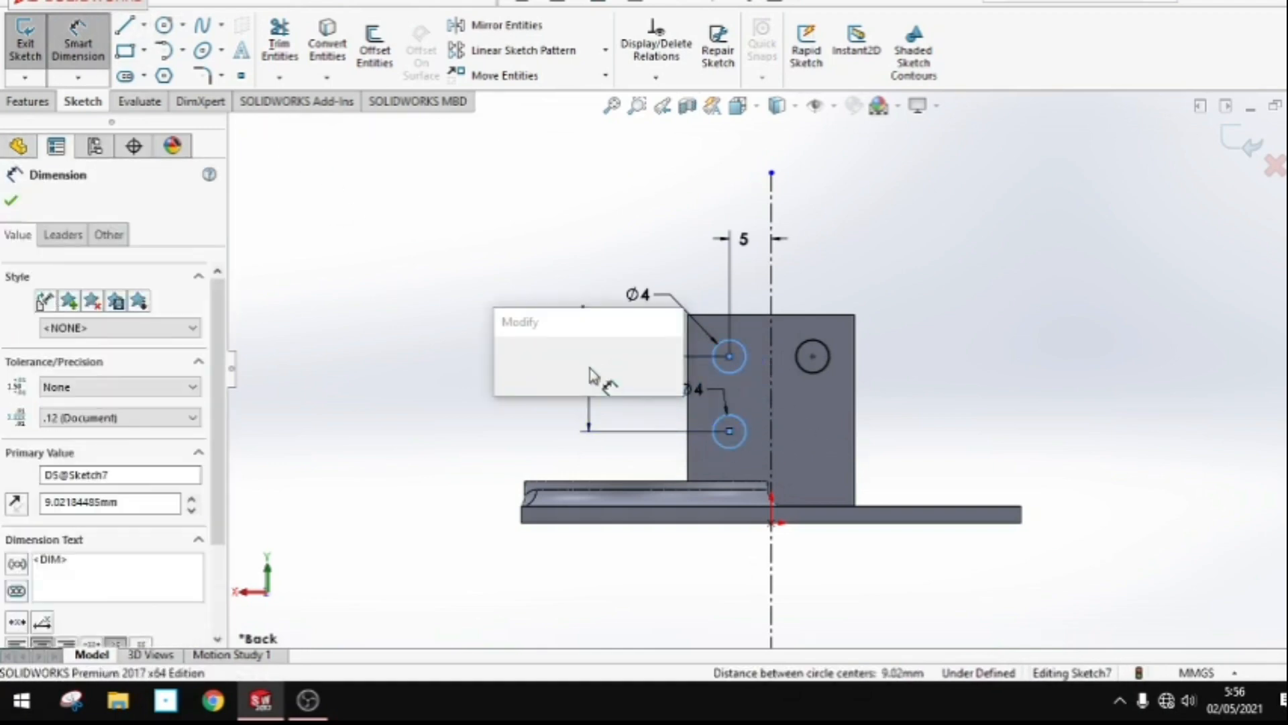
key("Return")
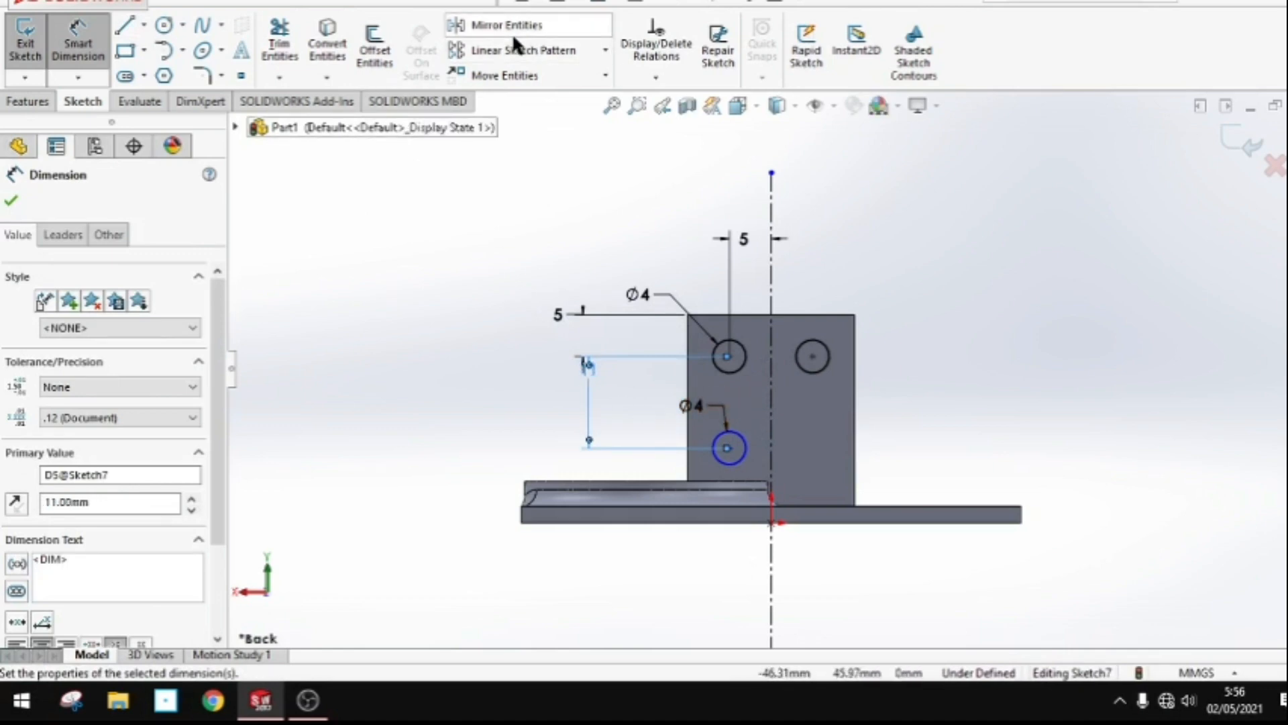
Mirror the lower circle about the vertical construction line, keeping the original.
left_click(498, 27)
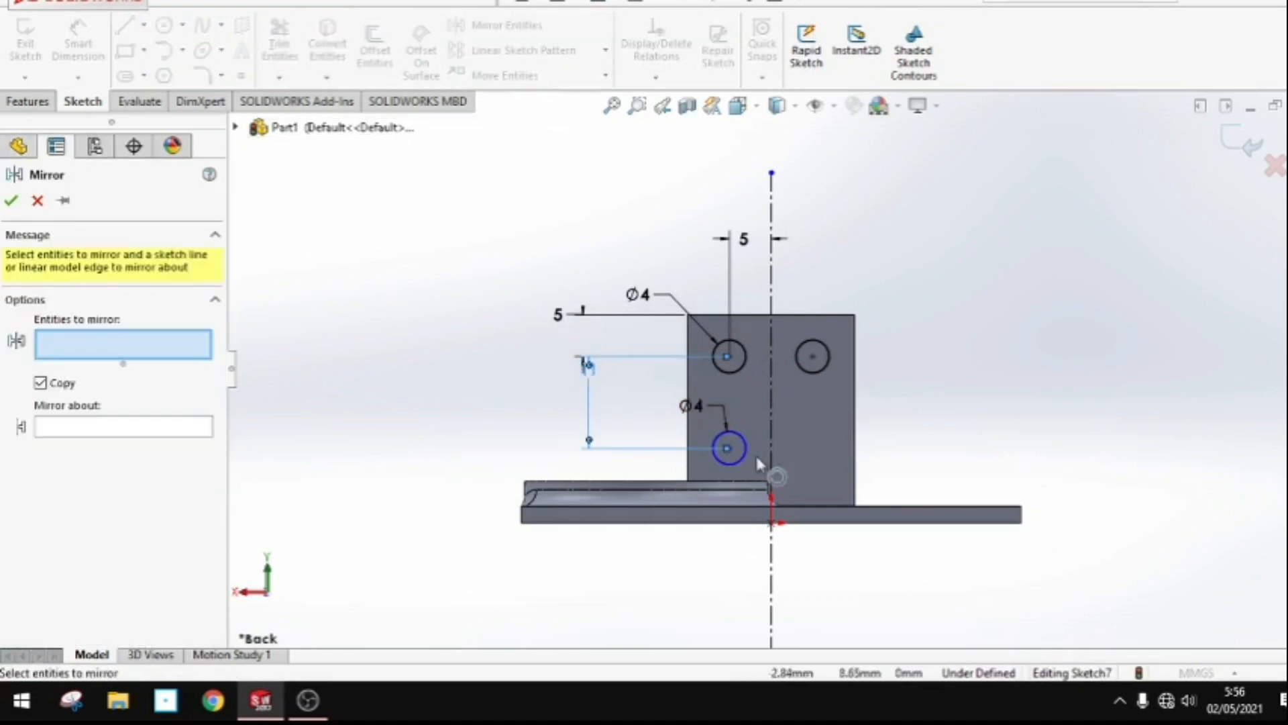
left_click(746, 449)
left_click(150, 429)
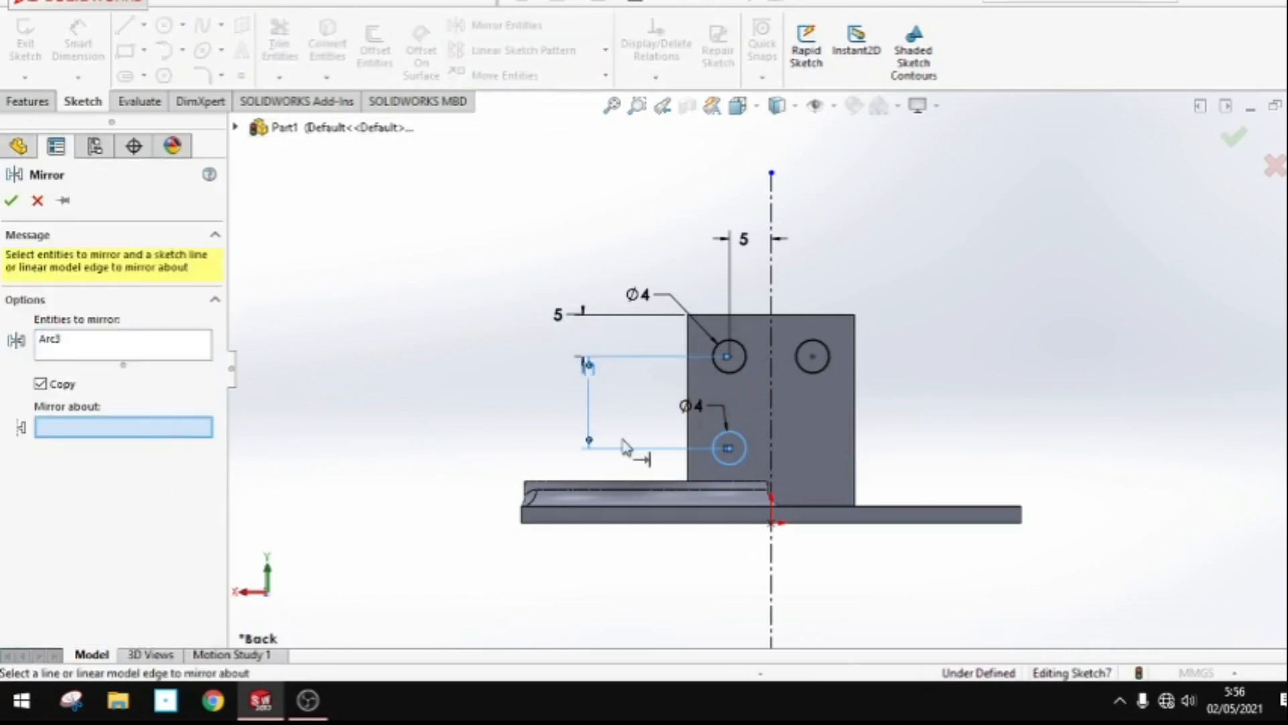
left_click(770, 405)
key("Return")
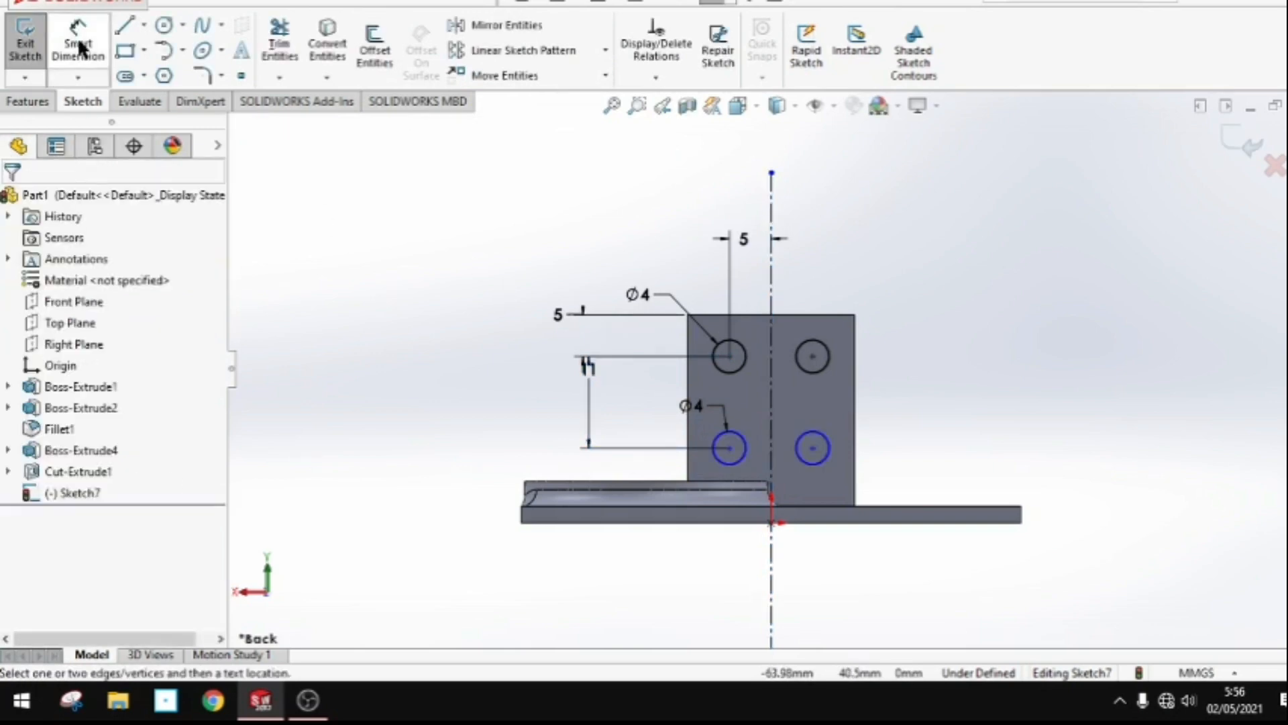
Dimension the distance from the lower circle's centre to the construction line as 5 mm.
left_click(740, 438)
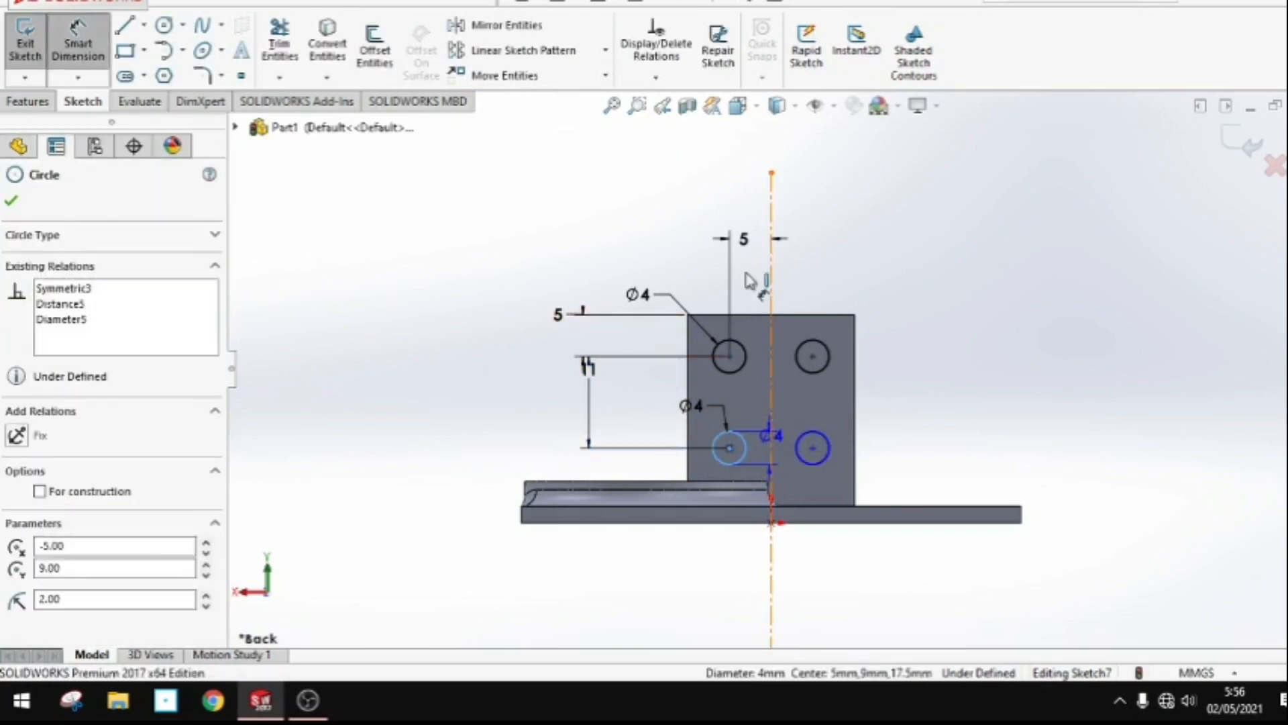
left_click(771, 278)
left_click(805, 426)
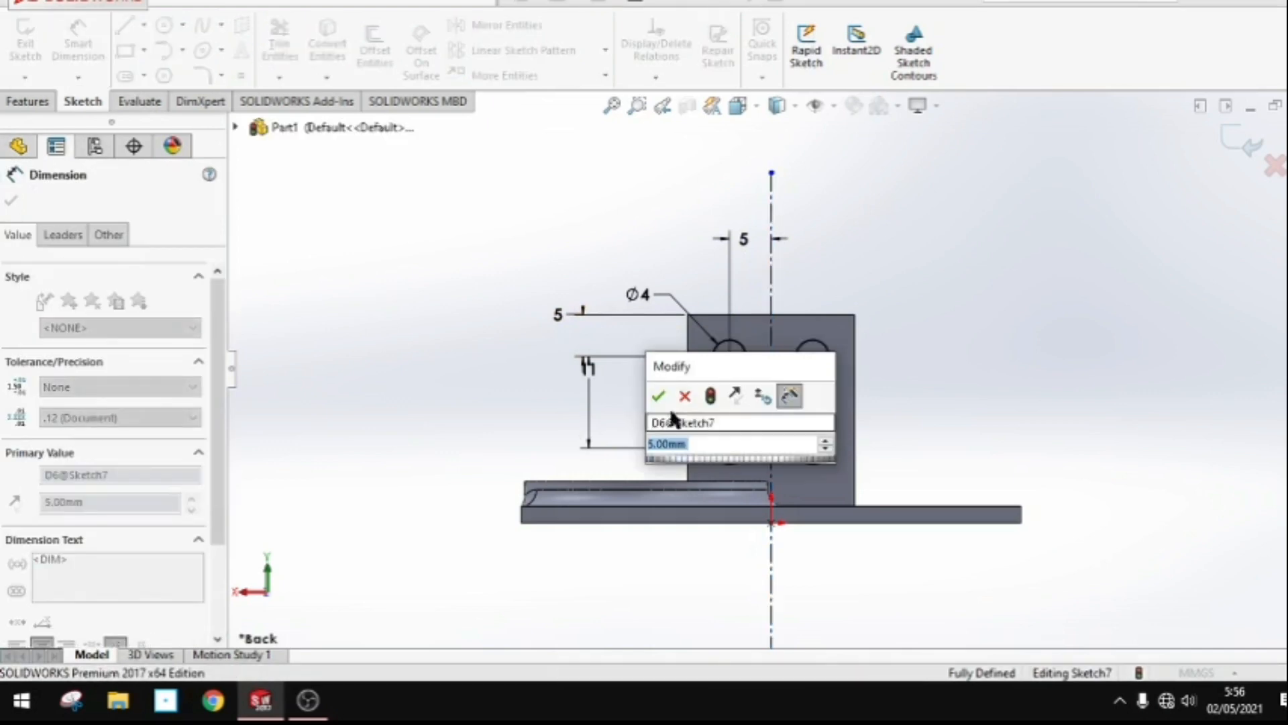
left_click(658, 395)
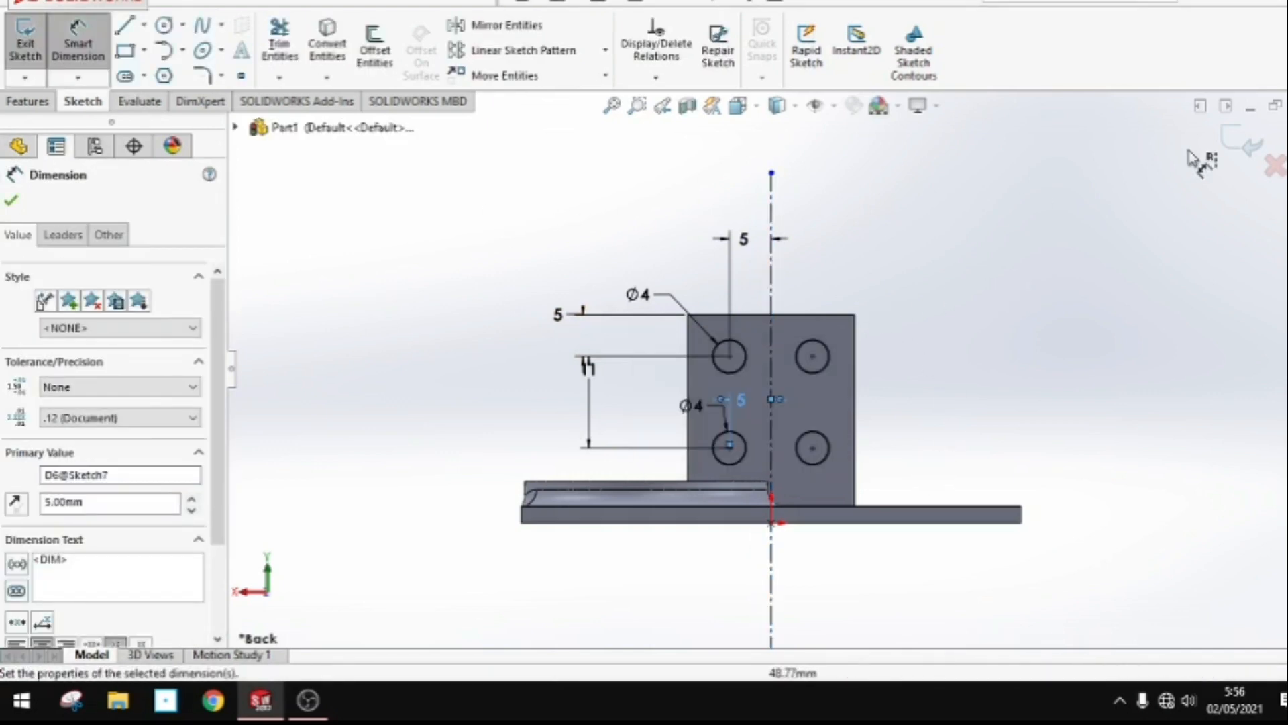
Extrude-cut the four sketched circles completely through the upright.
left_click(24, 102)
left_click(285, 47)
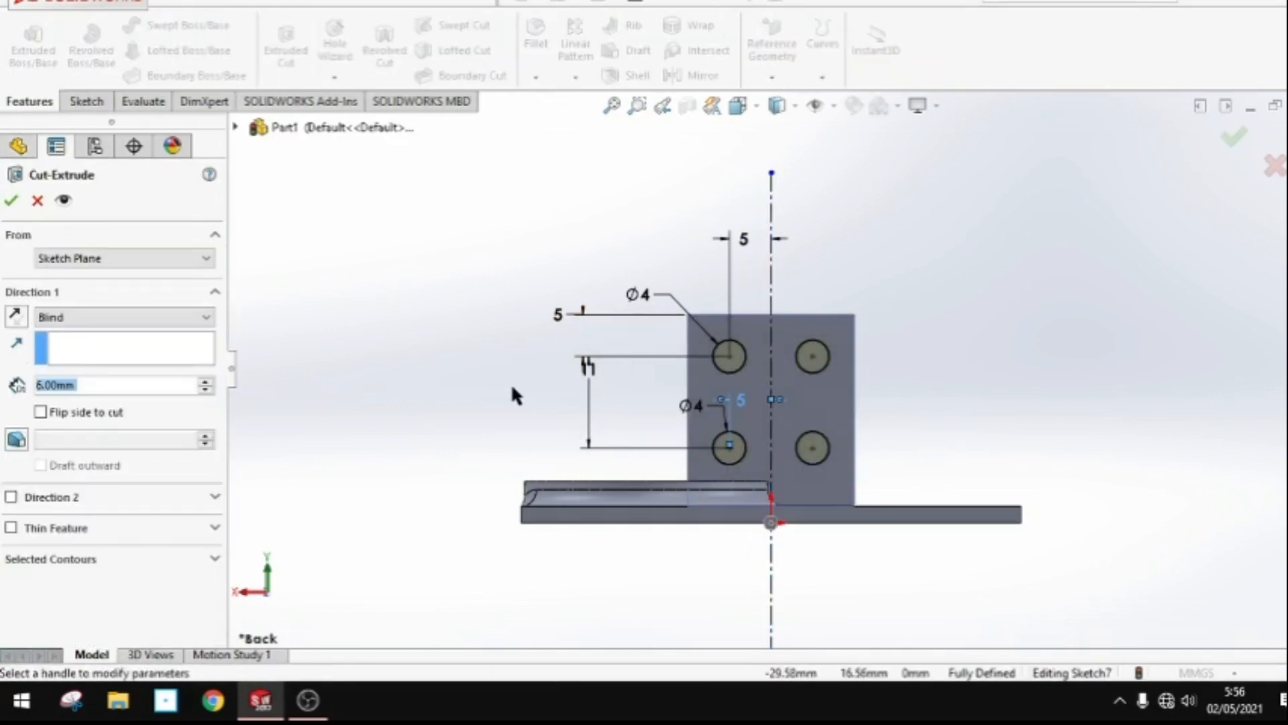
left_click(104, 318)
left_click(67, 345)
left_click(11, 200)
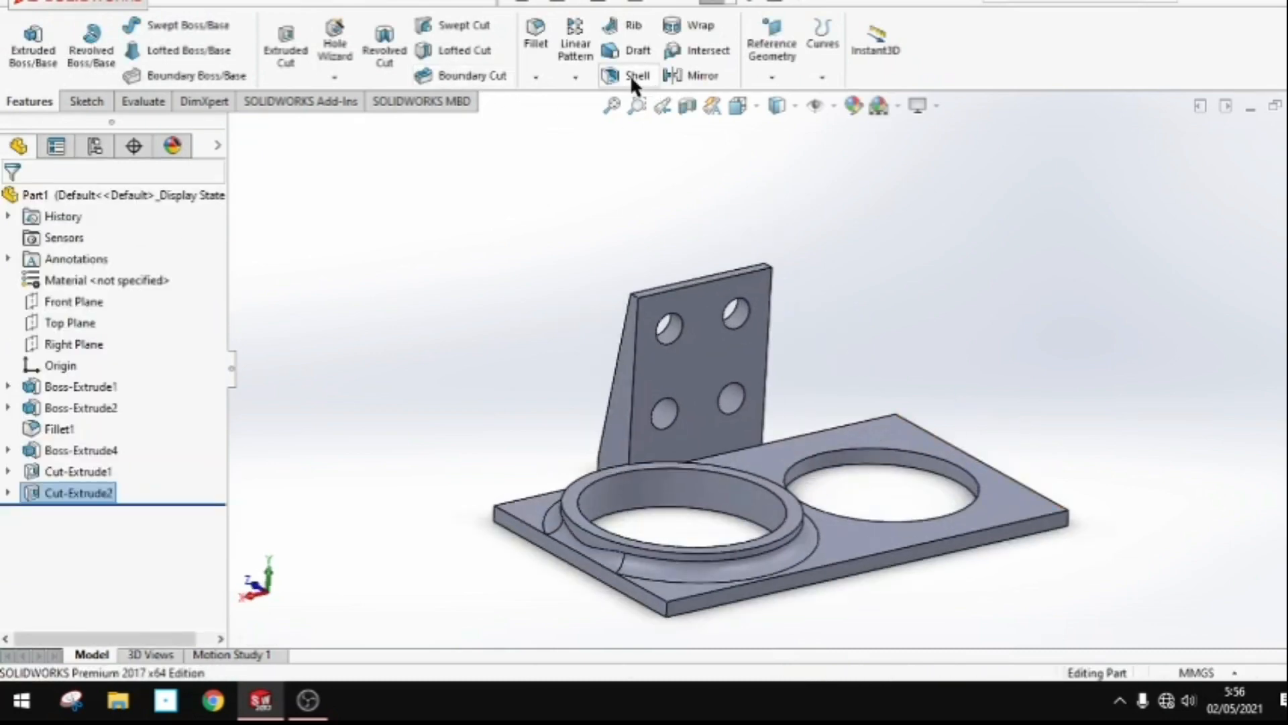
Set up a 5 mm fillet on the two upper corner edges of the upright plate.
left_click(536, 28)
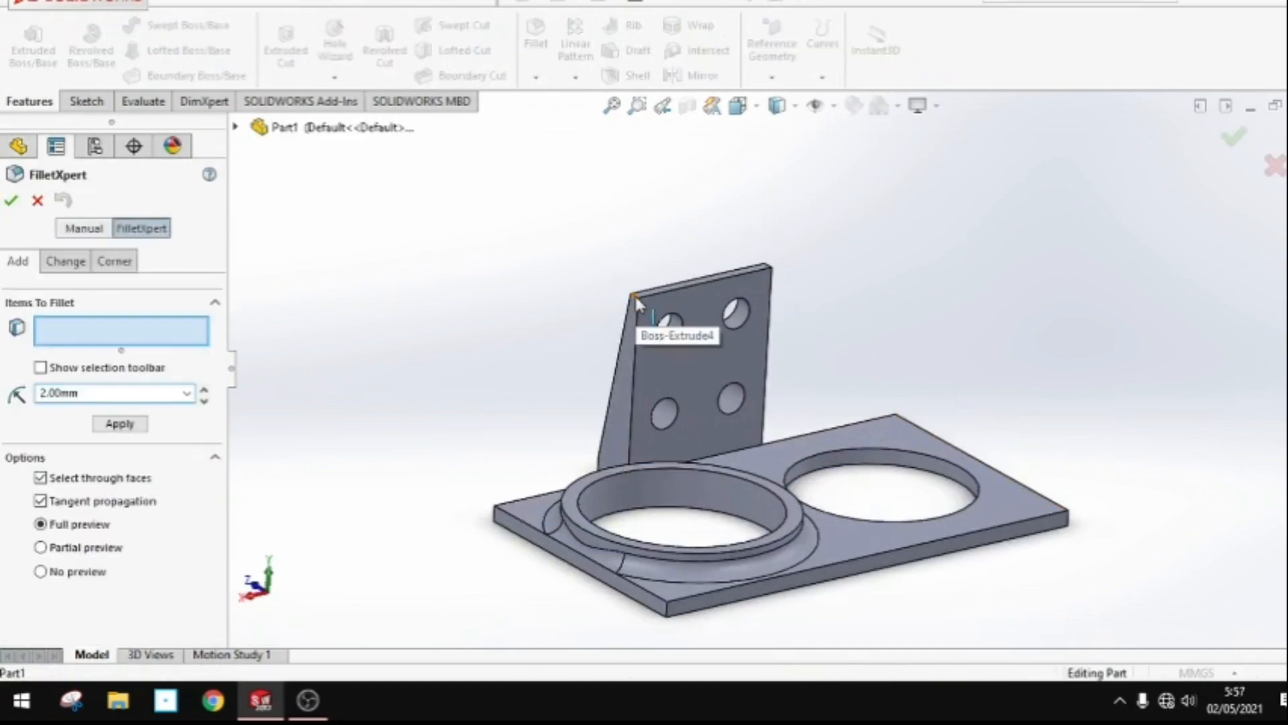
left_click(635, 302)
left_click_drag(138, 395, 38, 396)
type("5")
key("Return")
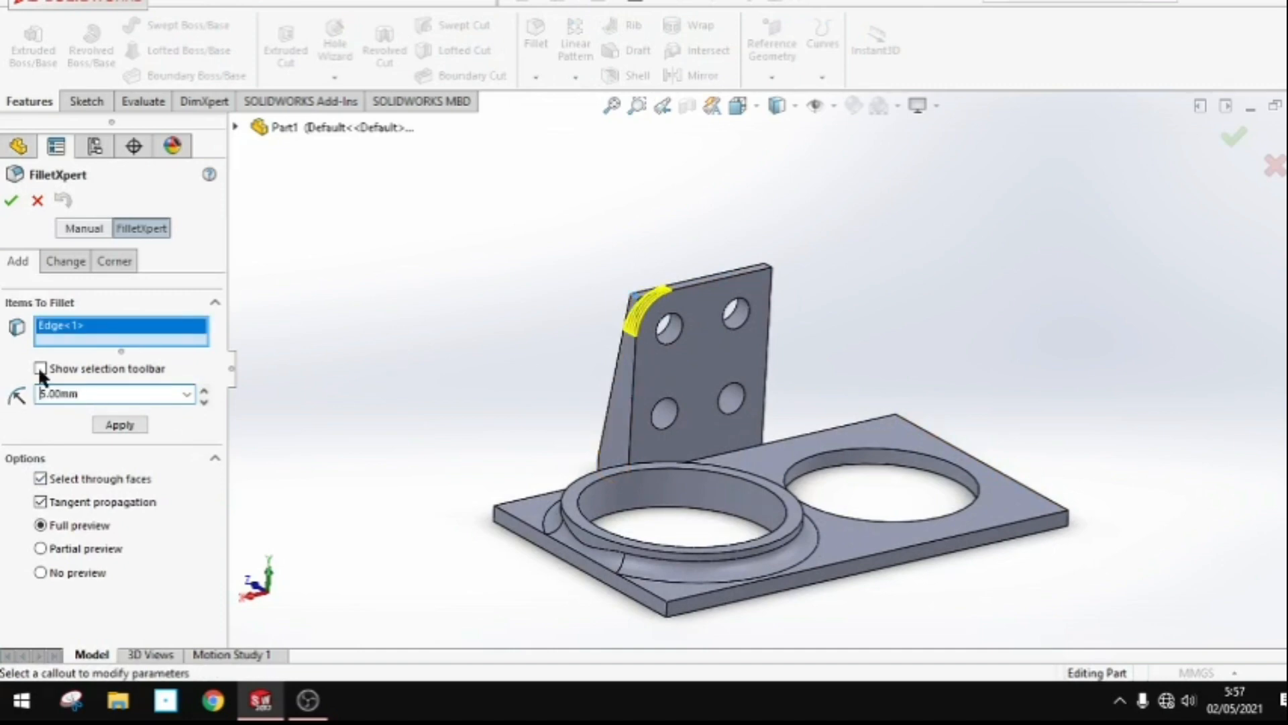
middle_click_drag(939, 369, 827, 255)
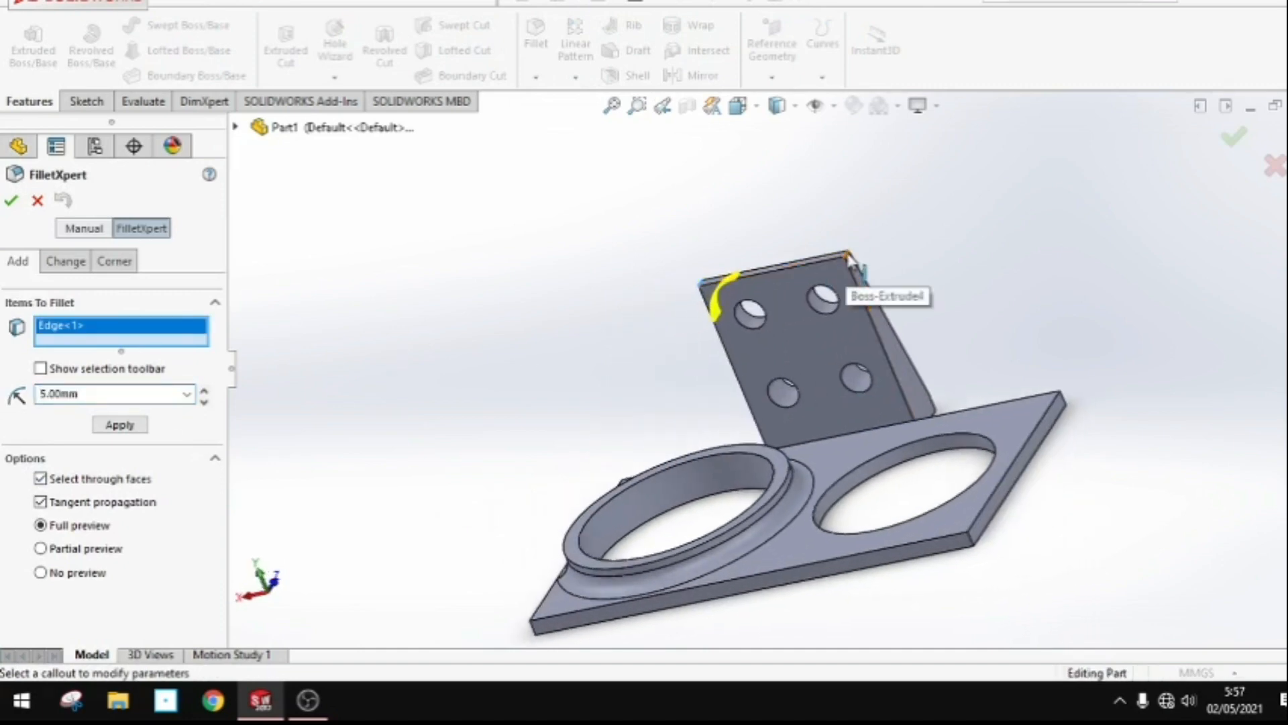
left_click(844, 259)
Add the base plate's four vertical corner edges to the 5 mm fillet and apply it.
left_click(1066, 405)
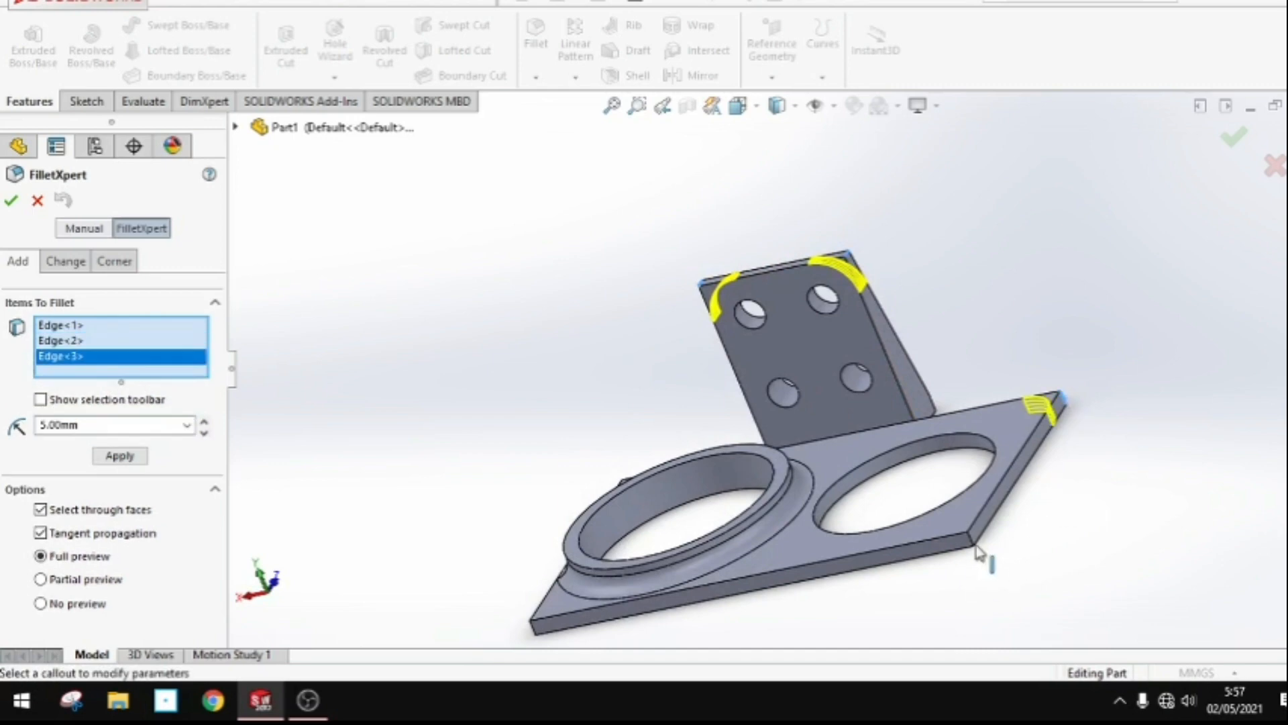
left_click(976, 554)
middle_click_drag(977, 566, 619, 576)
left_click(740, 563)
left_click(911, 577)
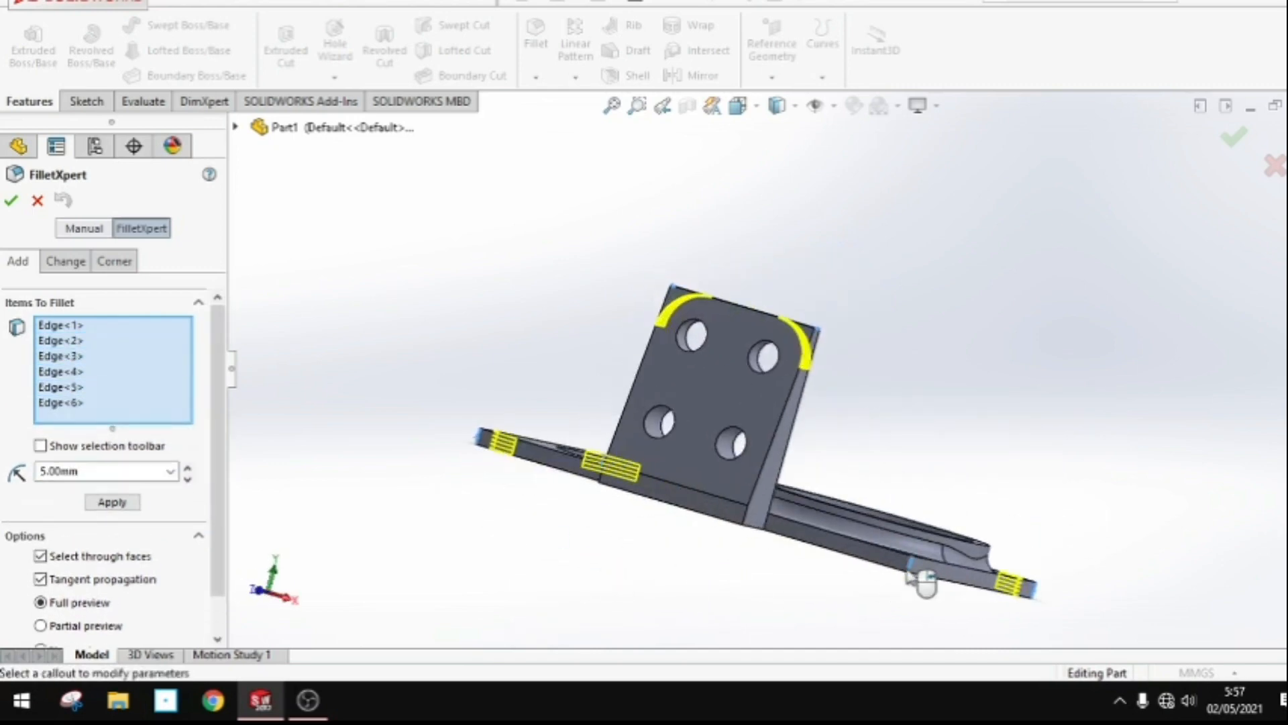
left_click(11, 200)
Save the part as "dudukan sensor ikan" in the 3D Objects folder.
middle_click_drag(1027, 506, 901, 563)
scroll(883, 329, "down", 3)
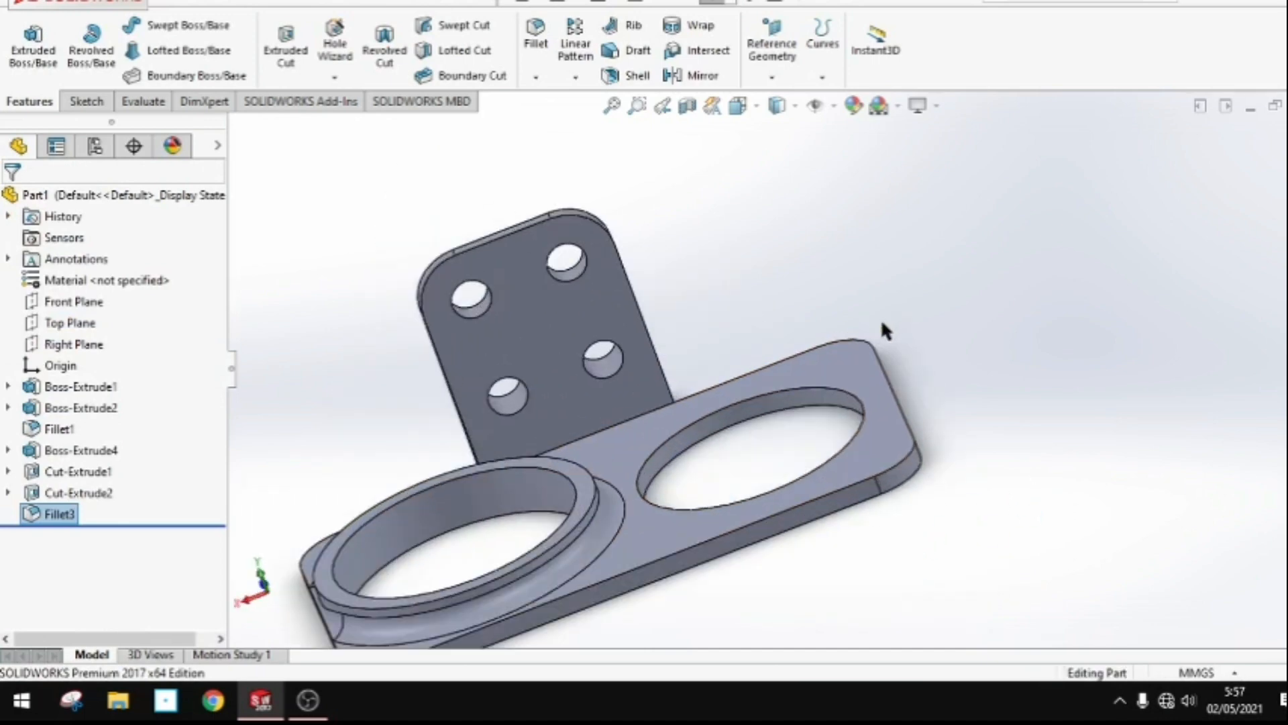
scroll(847, 329, "up", 4)
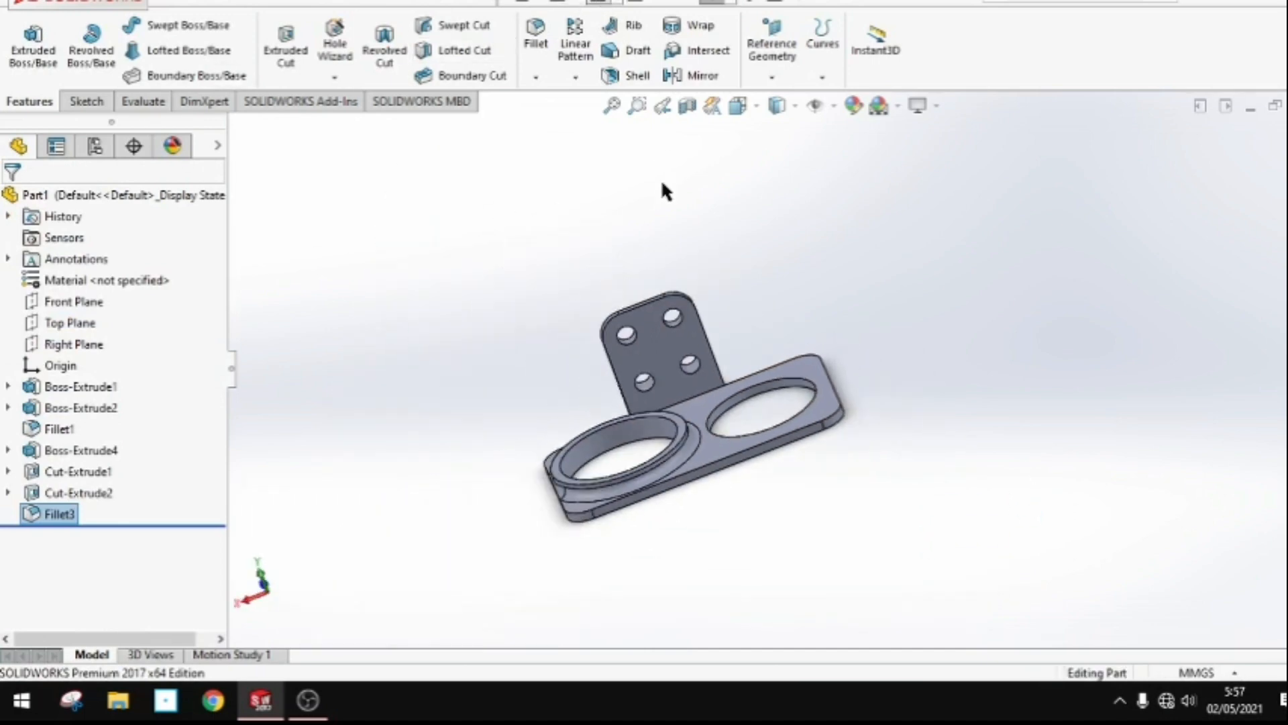
key("ctrl+s")
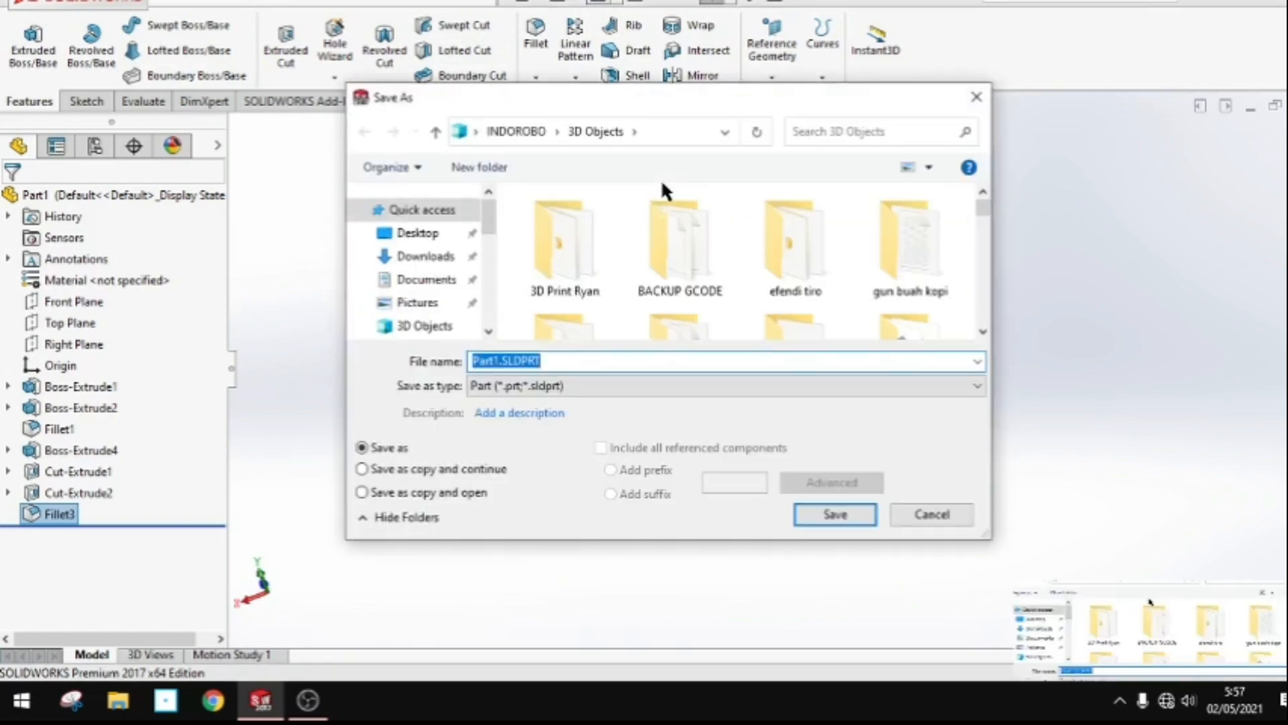
type("dudukan se")
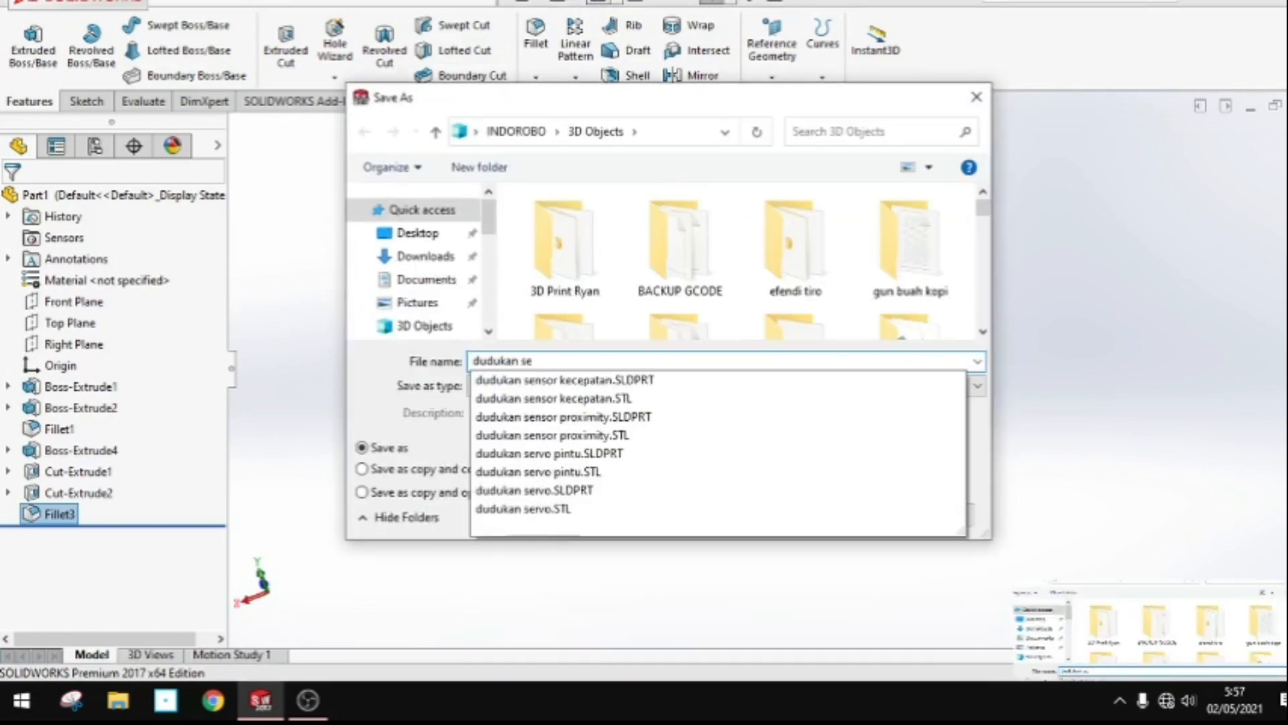
type("nsor ikamn")
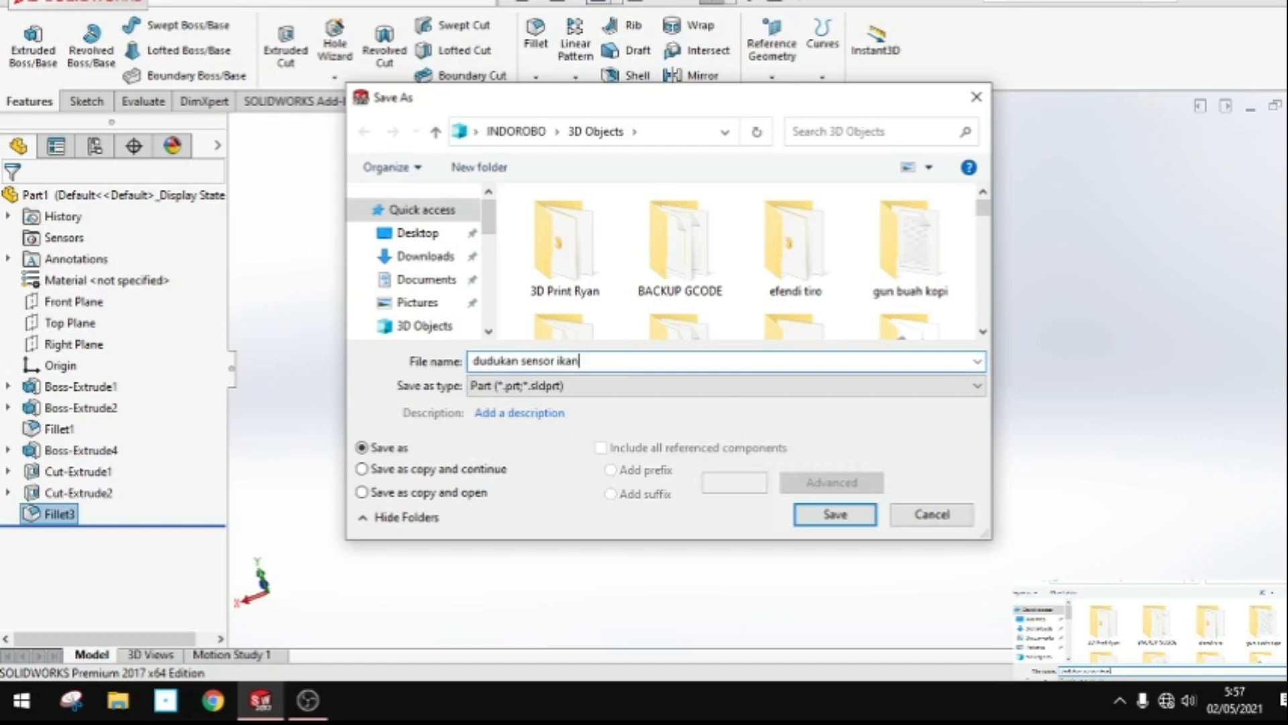
key("Return")
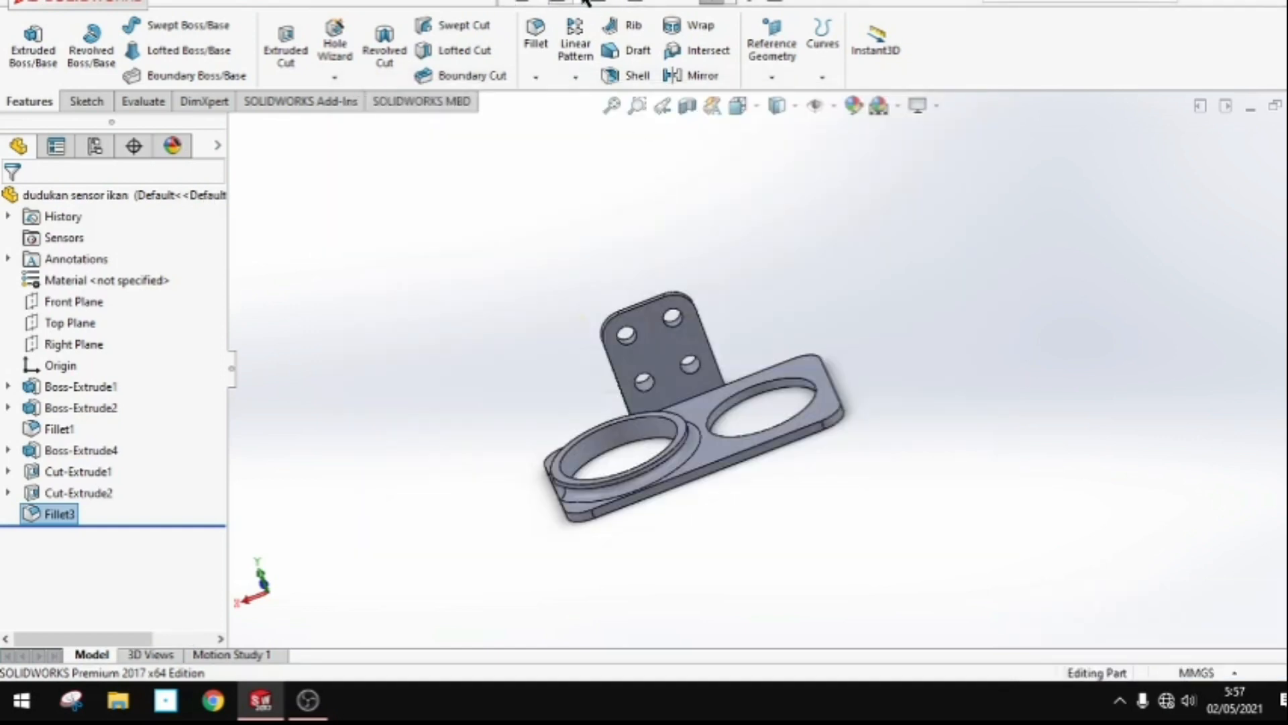
Export the part as an STL file into the same folder, accepting the mesh export.
left_click(185, 3)
left_click(247, 207)
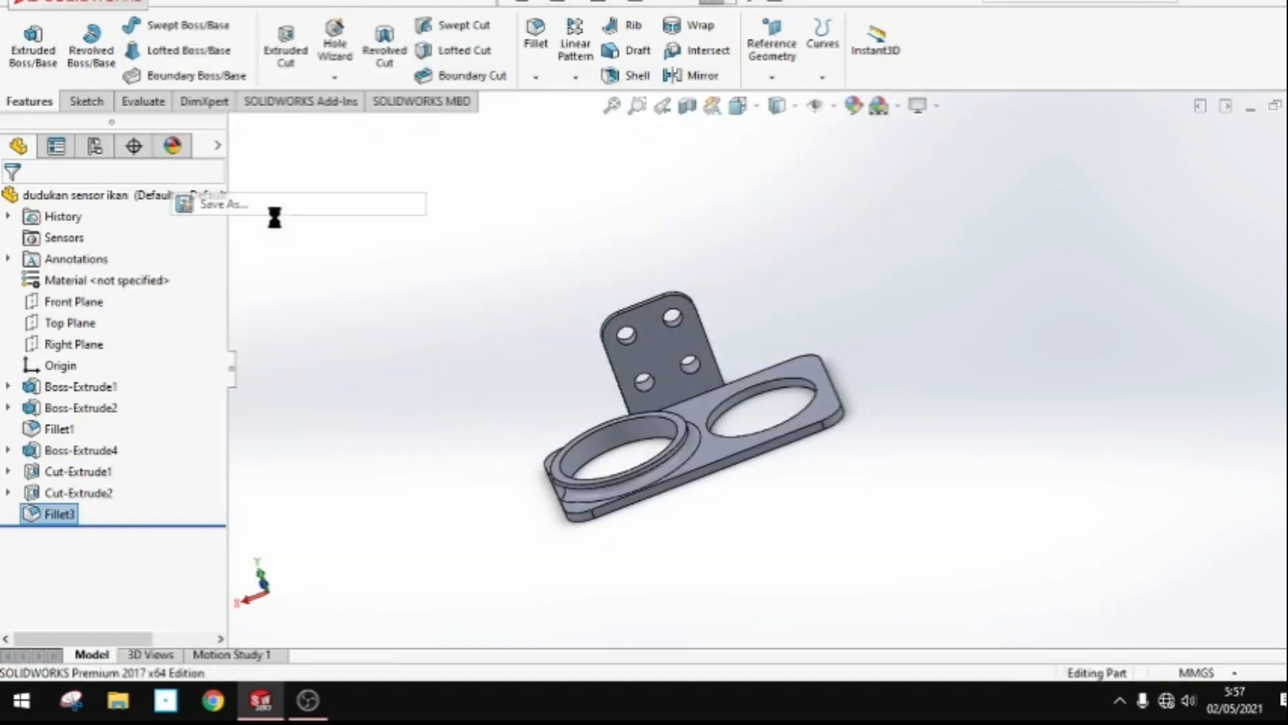
left_click(567, 385)
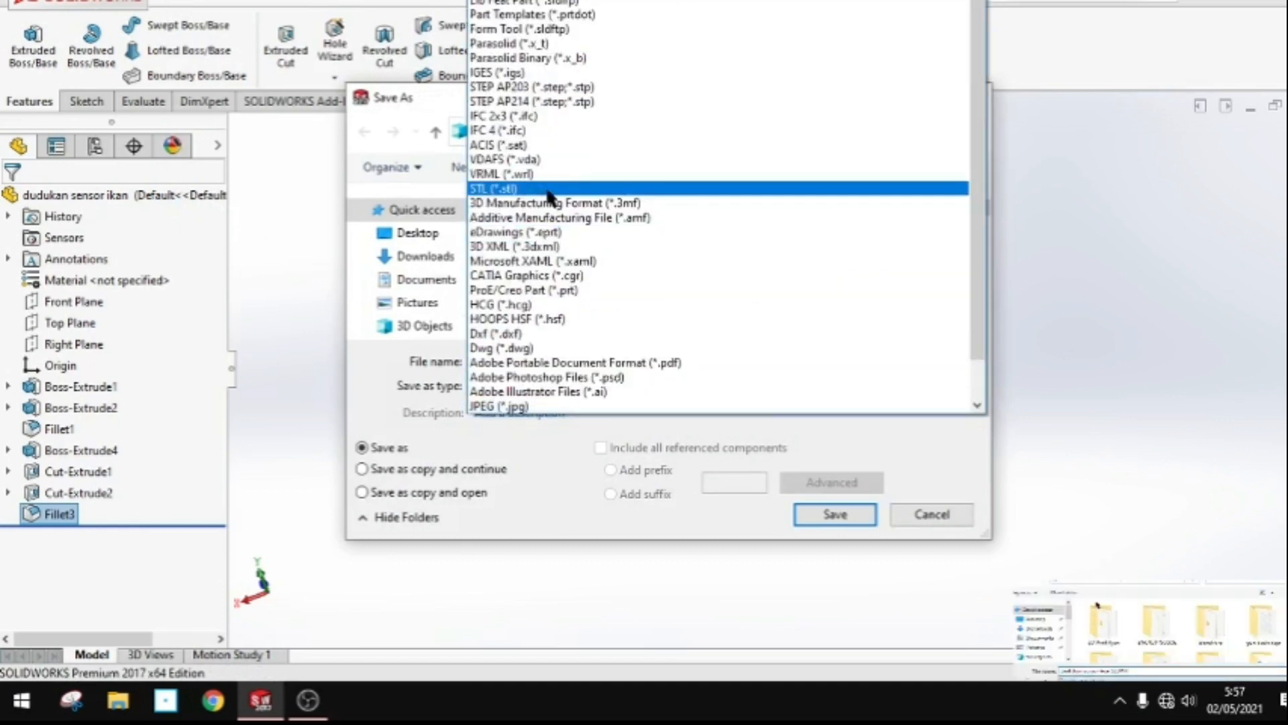
left_click(590, 187)
left_click(825, 543)
left_click(698, 368)
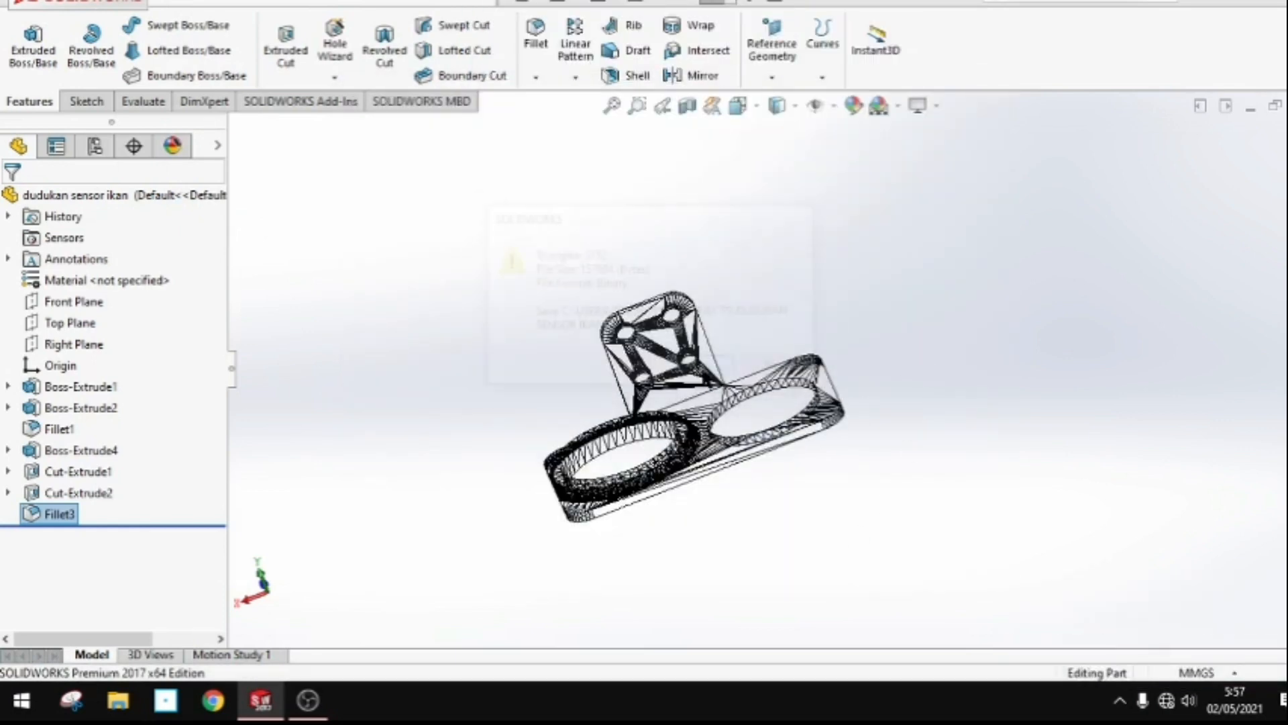
left_click(738, 313)
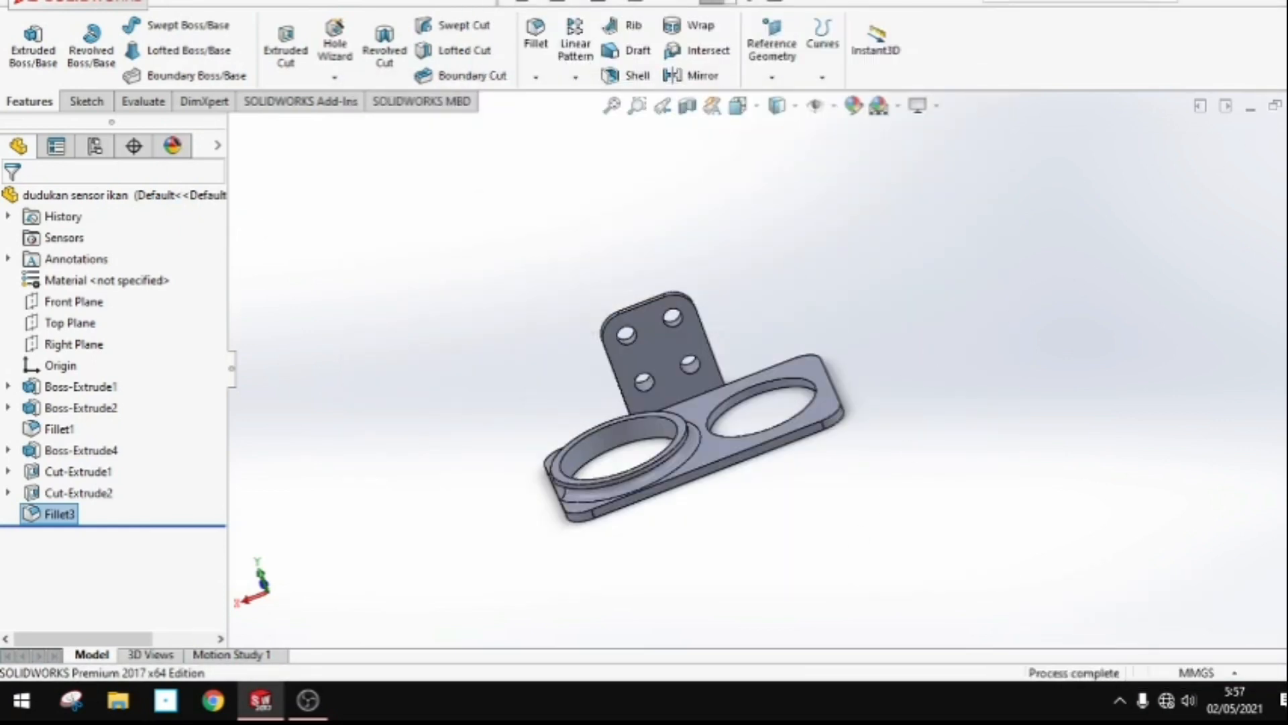